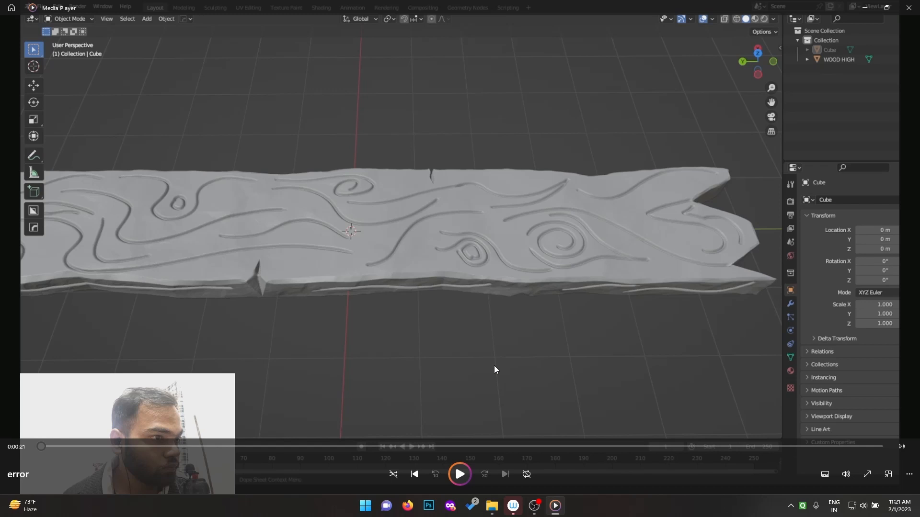
pyautogui.click(460, 474)
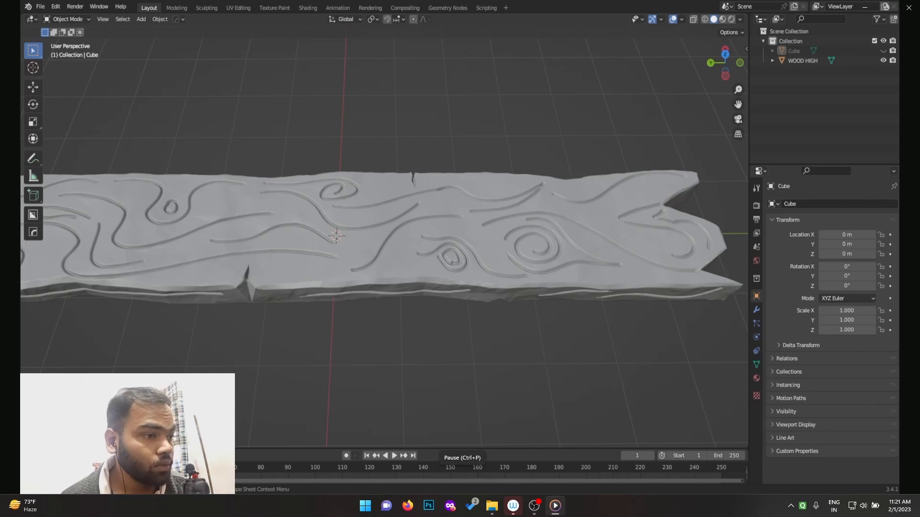
pyautogui.moveTo(464, 480)
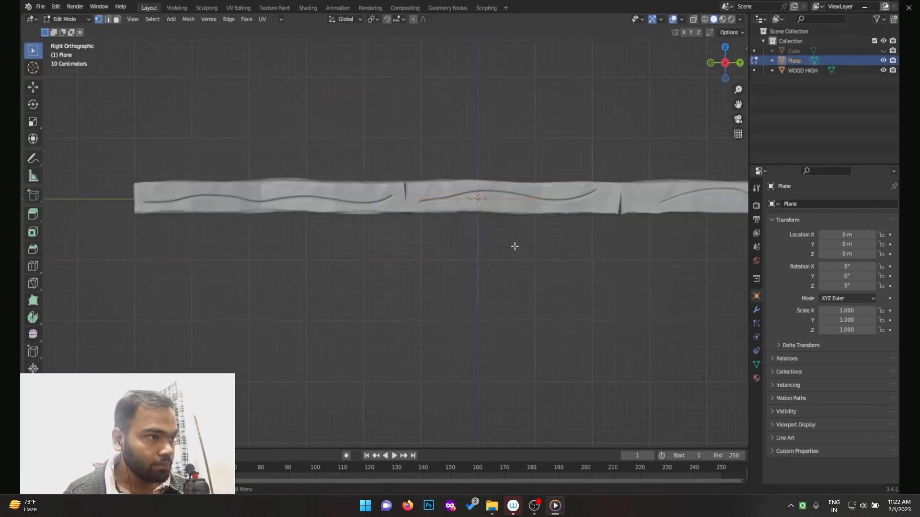
# Step: Move the plane off the origin to just above the plank's top face, partway toward the notched end, and return to Object Mode
pyautogui.press('g')
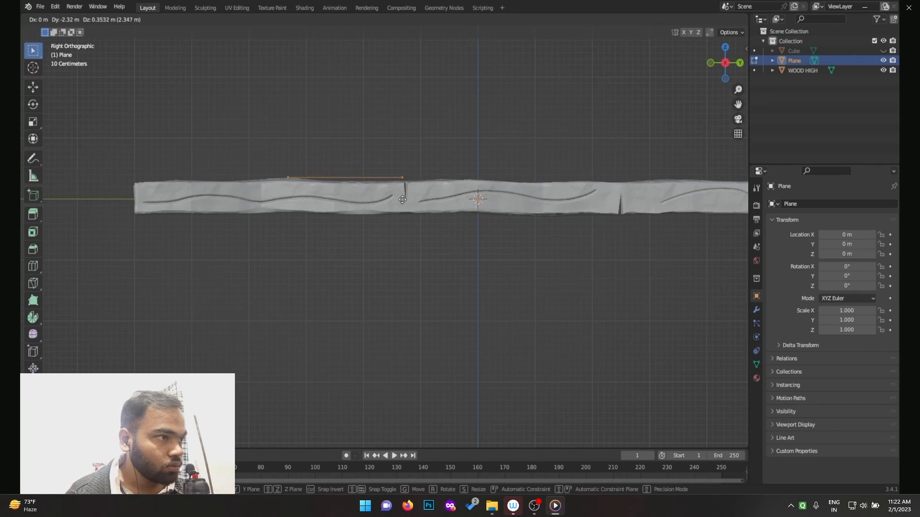
pyautogui.click(446, 181)
pyautogui.moveTo(446, 180); pyautogui.dragTo(662, 244, button='middle')
pyautogui.press('KP_7')
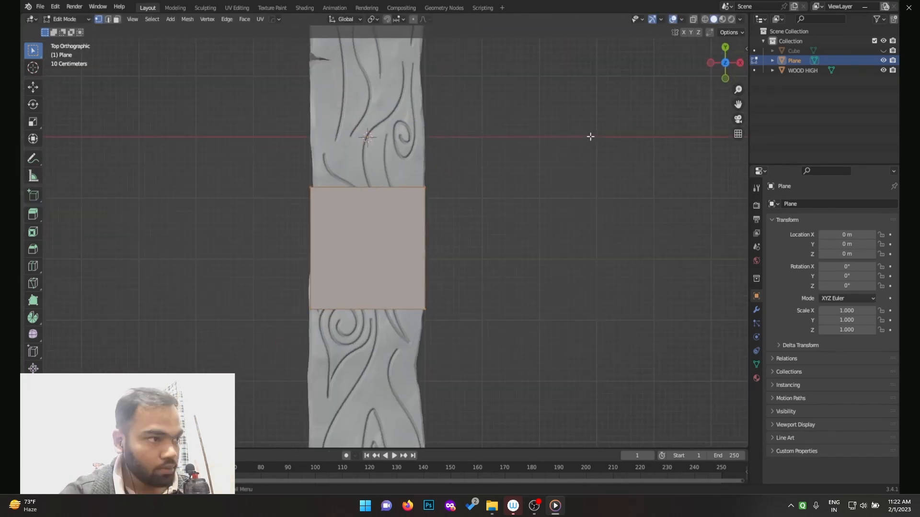
pyautogui.moveTo(424, 198); pyautogui.dragTo(558, 182, button='middle')
pyautogui.press('Tab')
pyautogui.keyDown('shift'); pyautogui.moveTo(559, 181); pyautogui.dragTo(467, 147); pyautogui.keyUp('shift')
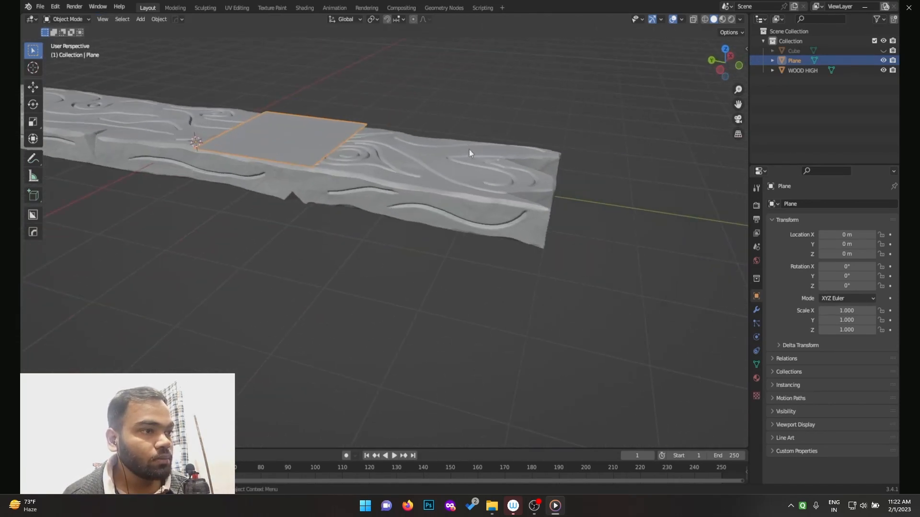
# Step: Examine the mesh density of the WOOD HIGH plank in Edit Mode around its carved grooves and notched end
pyautogui.scroll(5, 494, 137)
pyautogui.scroll(-3, 513, 128)
pyautogui.keyDown('shift'); pyautogui.moveTo(539, 160); pyautogui.dragTo(479, 197, button='middle'); pyautogui.keyUp('shift')
pyautogui.click(479, 197)
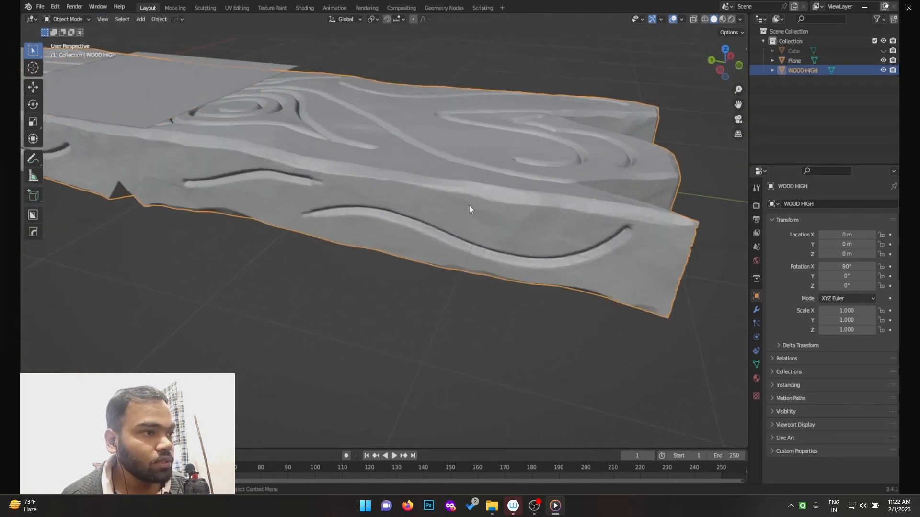
pyautogui.press('Tab')
pyautogui.moveTo(499, 218); pyautogui.dragTo(467, 208, button='middle')
pyautogui.scroll(5, 467, 205)
pyautogui.scroll(-6, 449, 186)
pyautogui.moveTo(449, 186); pyautogui.dragTo(495, 164, button='middle')
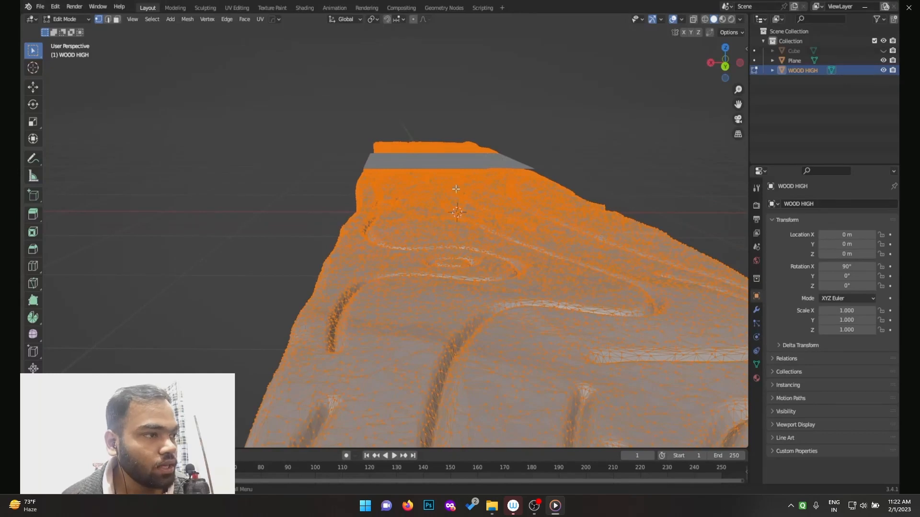
pyautogui.moveTo(456, 189); pyautogui.dragTo(404, 154, button='middle')
pyautogui.scroll(8, 405, 153)
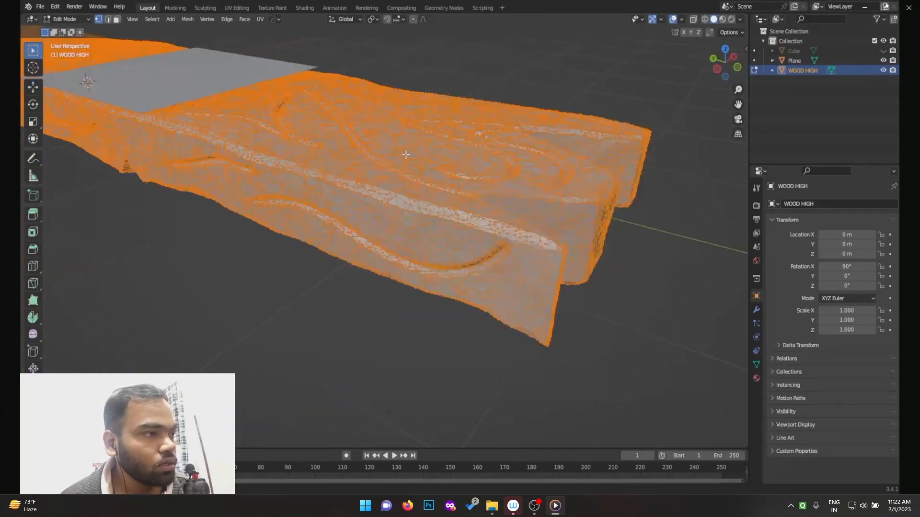
pyautogui.scroll(-6, 421, 143)
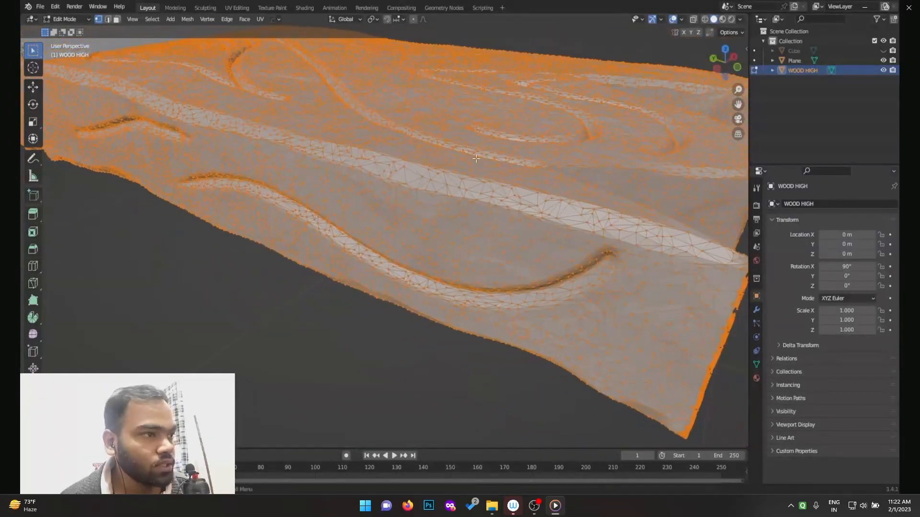
pyautogui.scroll(-2, 440, 163)
pyautogui.scroll(-4, 440, 163)
pyautogui.moveTo(421, 178); pyautogui.dragTo(434, 141, button='middle')
pyautogui.scroll(6, 450, 134)
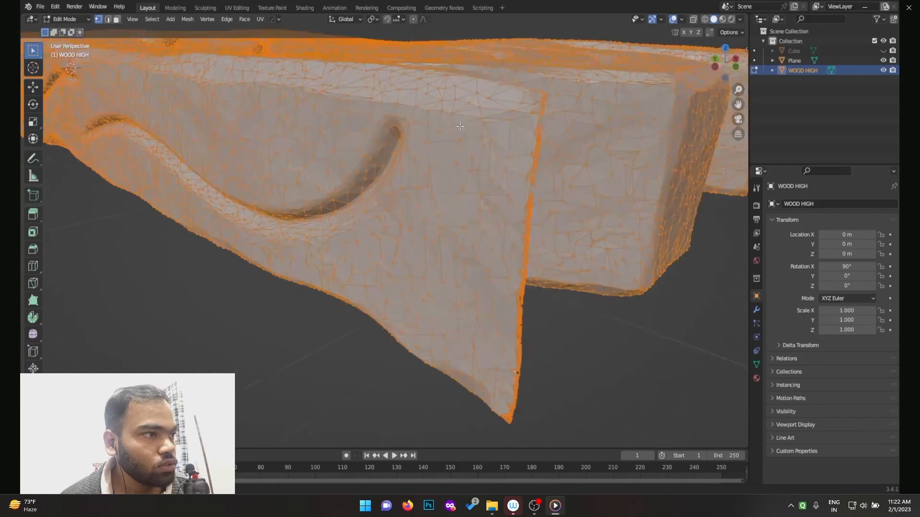
pyautogui.scroll(-8, 464, 129)
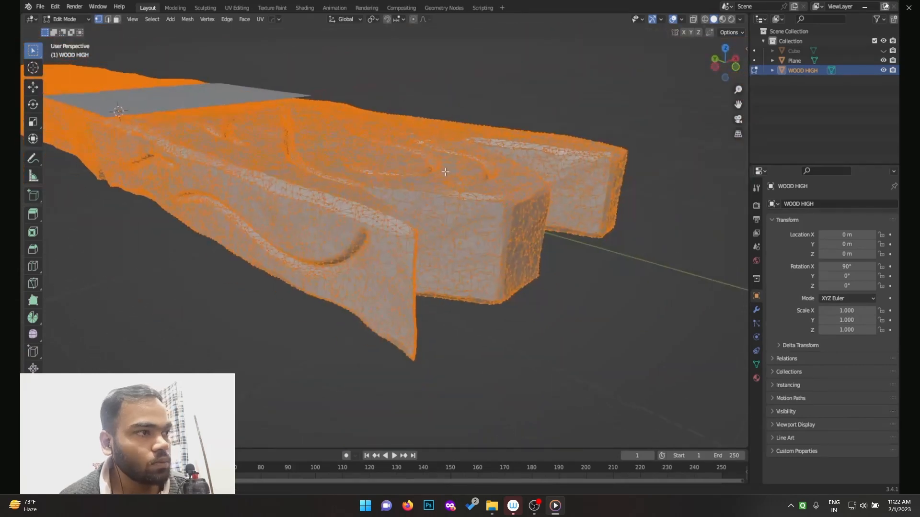
pyautogui.moveTo(434, 183); pyautogui.dragTo(470, 184, button='middle')
pyautogui.press('KP_7')
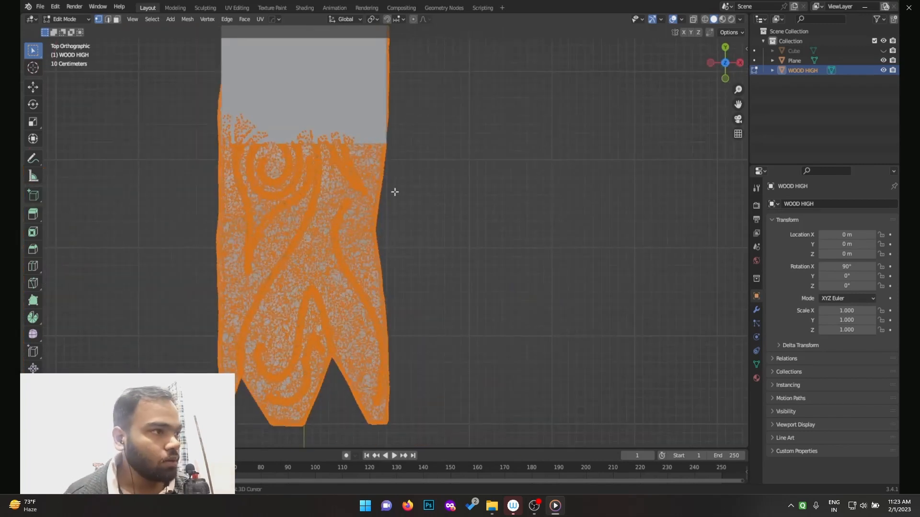
pyautogui.press('Tab')
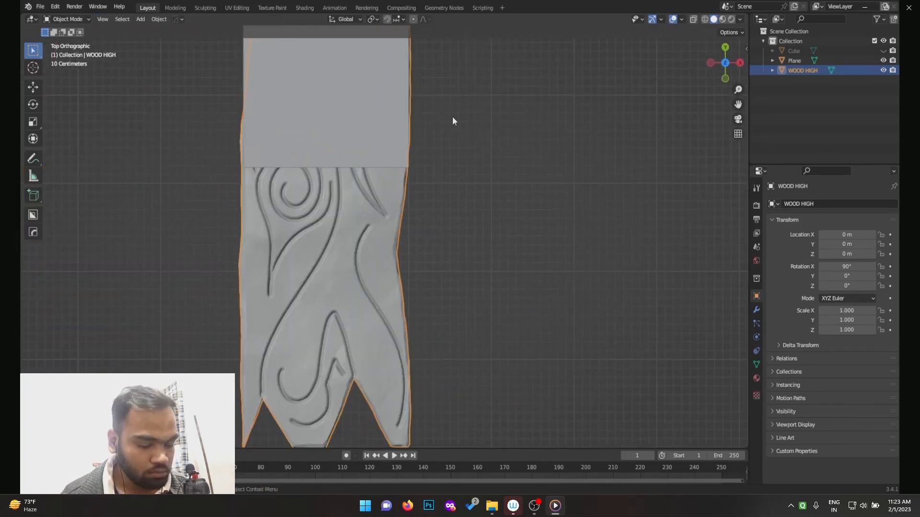
pyautogui.moveTo(296, 287); pyautogui.dragTo(455, 197, button='middle')
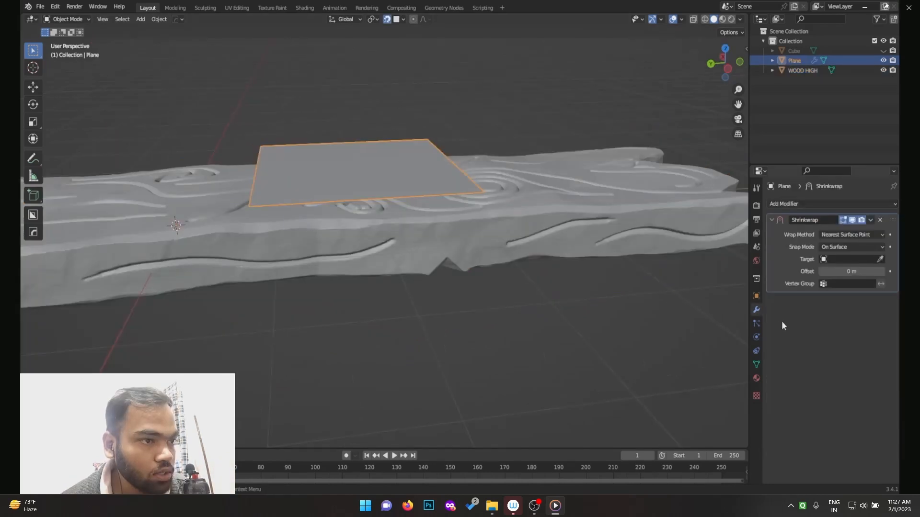
# Step: Lower the plane along Z by about 0.14 m to the plank's top surface and scale it to about 0.69
pyautogui.moveTo(531, 268); pyautogui.dragTo(529, 256, button='middle')
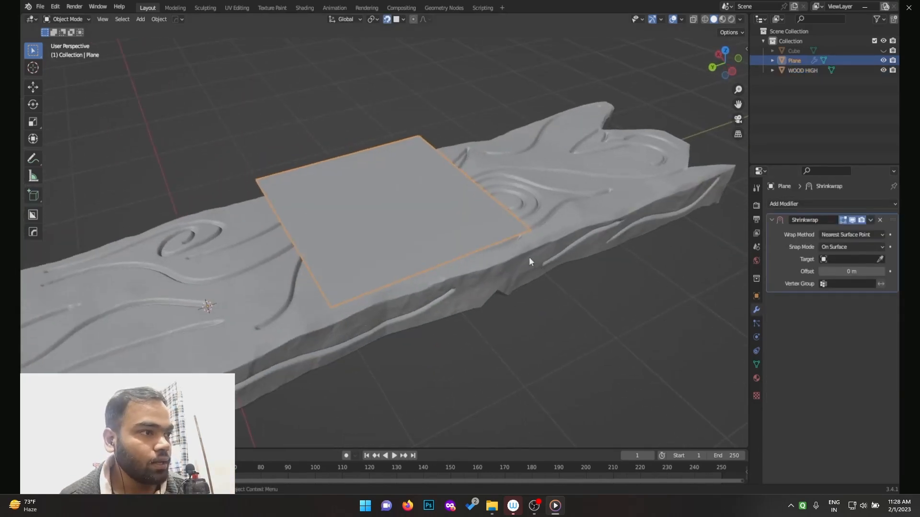
pyautogui.press('Tab')
pyautogui.moveTo(462, 177); pyautogui.dragTo(446, 111, button='middle')
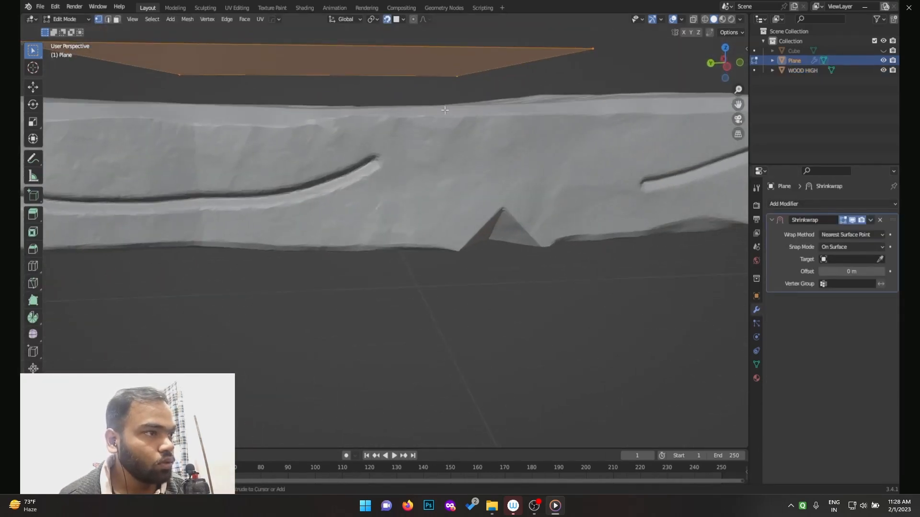
pyautogui.press('g')
pyautogui.press('z')
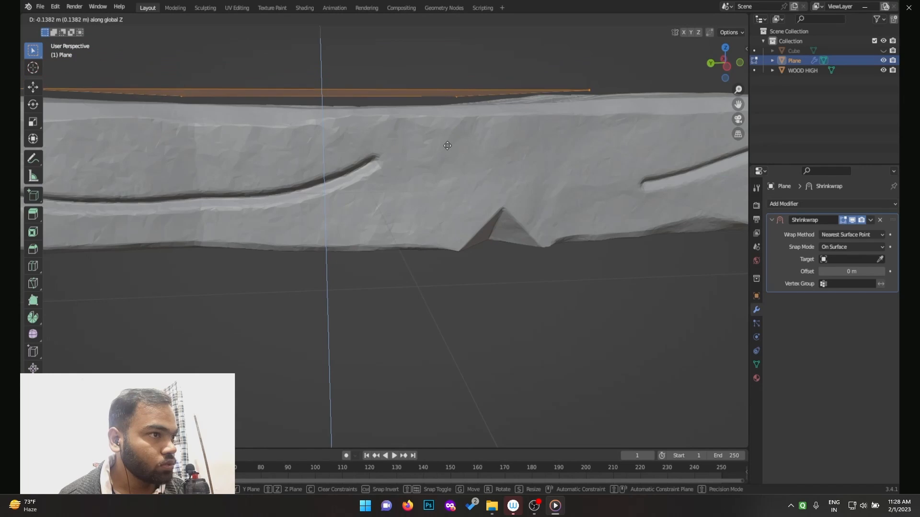
pyautogui.click(447, 143)
pyautogui.moveTo(450, 144); pyautogui.dragTo(581, 139, button='middle')
pyautogui.press('s')
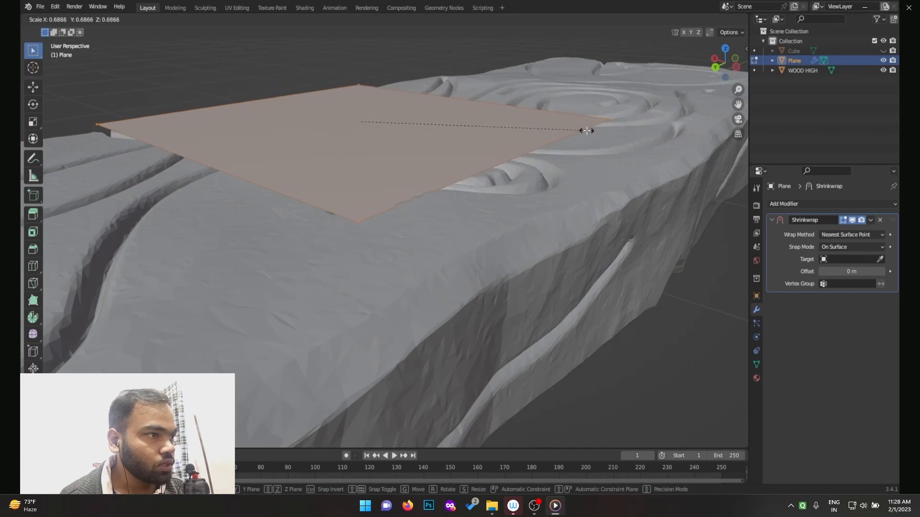
pyautogui.click(589, 130)
# Step: Set the plane's Shrinkwrap target to WOOD HIGH and its offset to 0.01 m
pyautogui.click(880, 259)
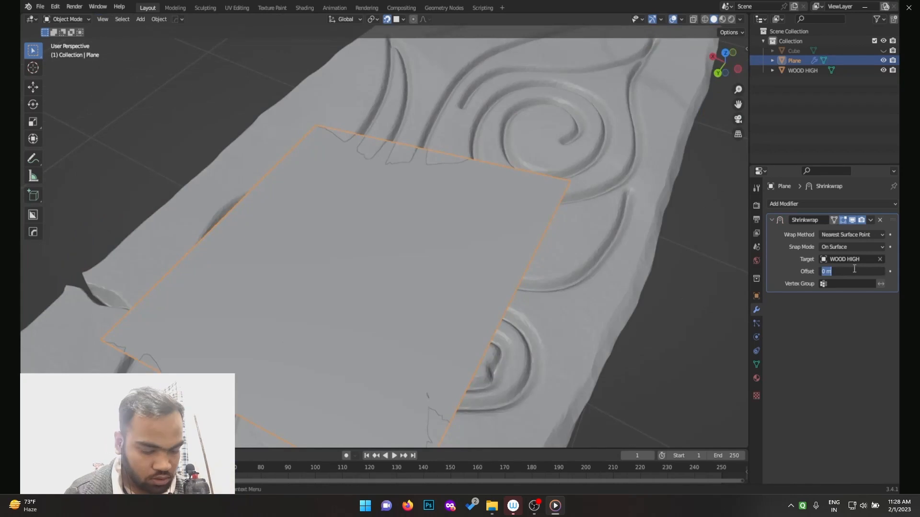
pyautogui.write('0.01')
pyautogui.press('Return')
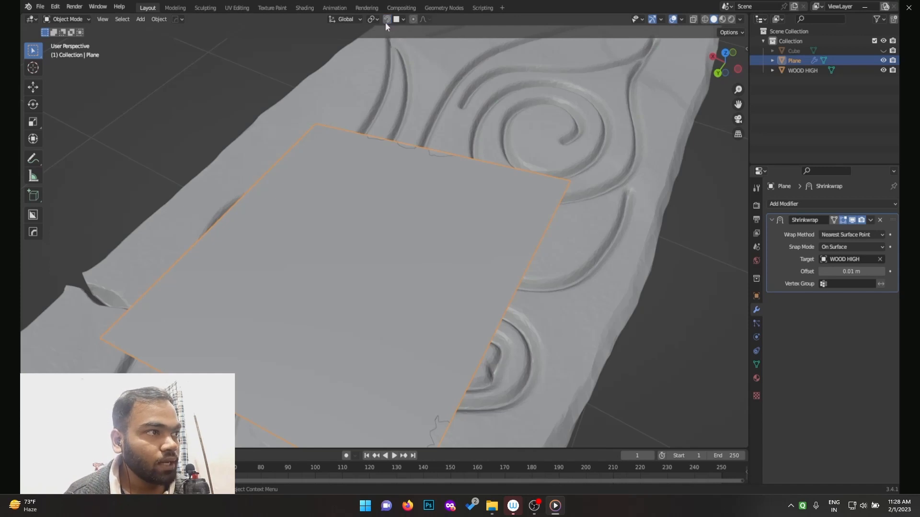
# Step: Turn snapping on and move the plane's whole mesh about 0.3 m along Z over the plank
pyautogui.click(398, 19)
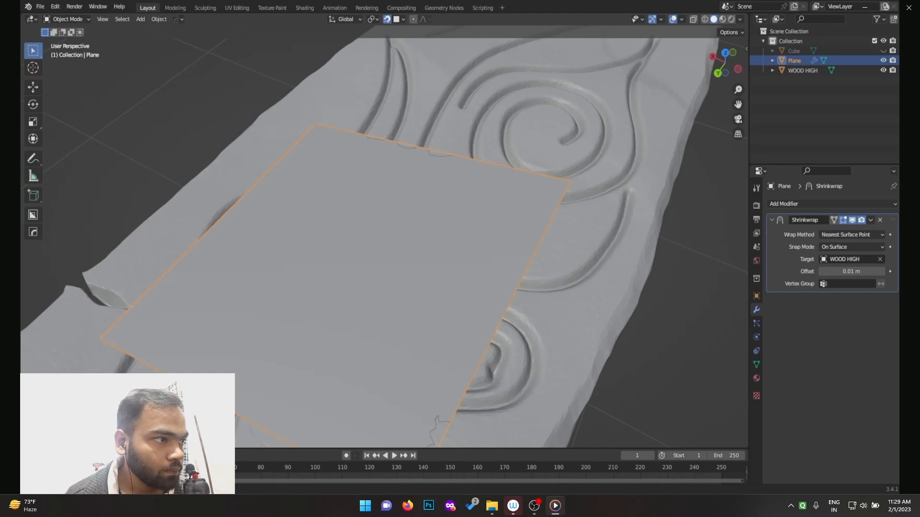
pyautogui.press('Tab')
pyautogui.scroll(-4, 409, 206)
pyautogui.moveTo(409, 206); pyautogui.dragTo(505, 178, button='middle')
pyautogui.scroll(10, 415, 137)
pyautogui.scroll(-6, 418, 132)
pyautogui.press('g')
pyautogui.press('z')
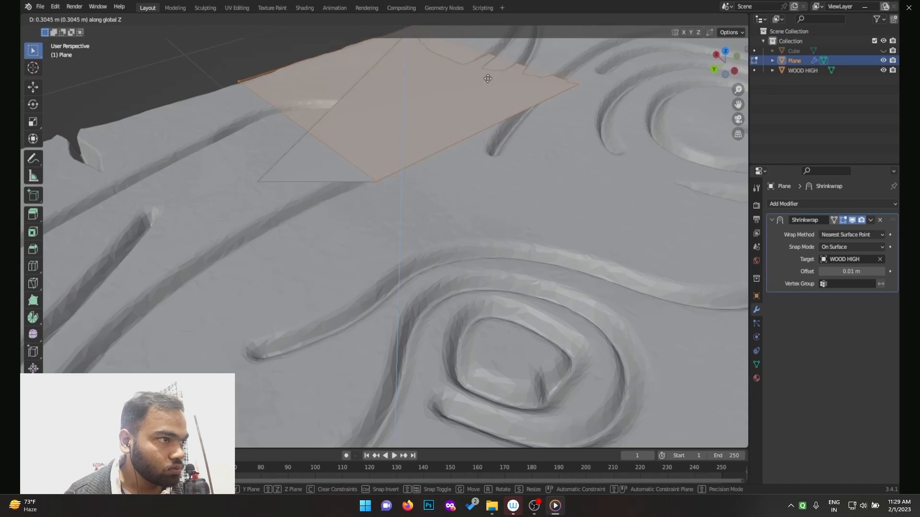
pyautogui.click(489, 85)
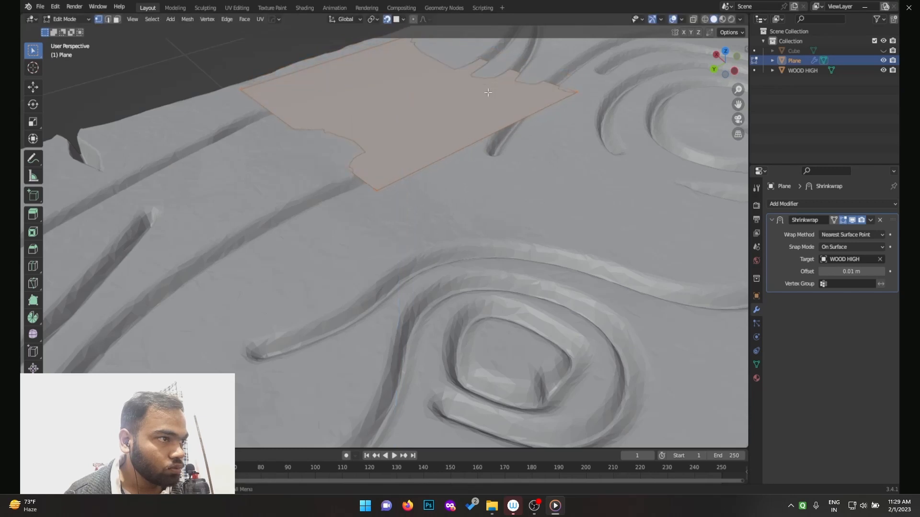
# Step: Extrude the plane's inner side edge along X across the plank's width to its opposite side
pyautogui.scroll(-5, 487, 90)
pyautogui.moveTo(477, 125); pyautogui.dragTo(459, 164, button='middle')
pyautogui.press('2')
pyautogui.click(450, 172)
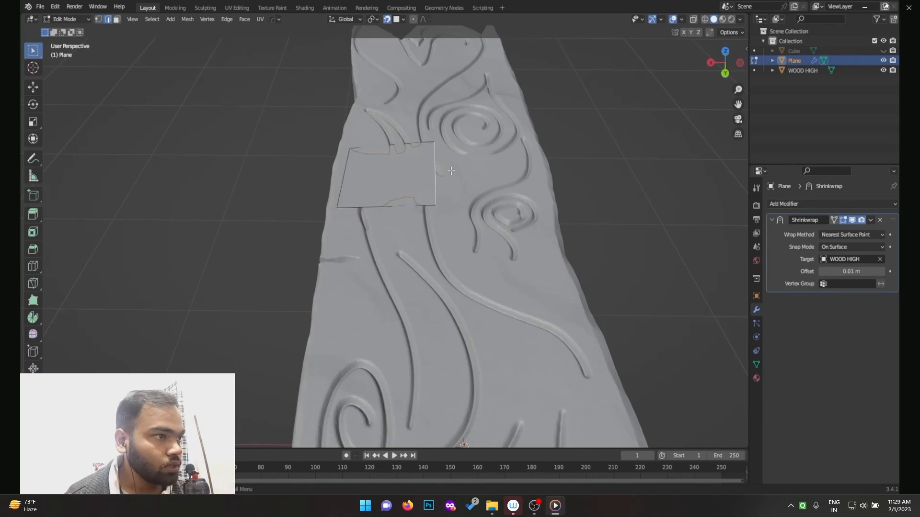
pyautogui.press('e')
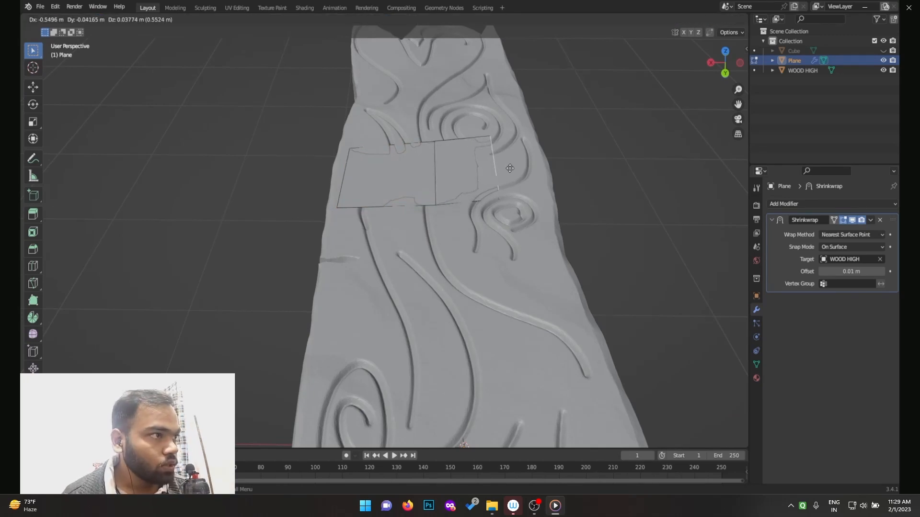
pyautogui.press('x')
pyautogui.click(559, 167)
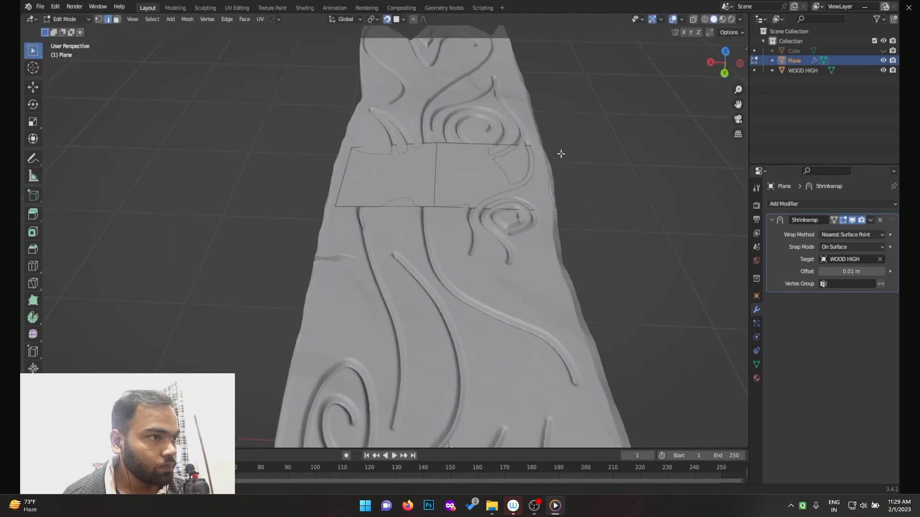
# Step: Review the face projection snapping options and inspect how the wrapped plane sits on the plank
pyautogui.moveTo(558, 150); pyautogui.dragTo(515, 146, button='middle')
pyautogui.click(404, 19)
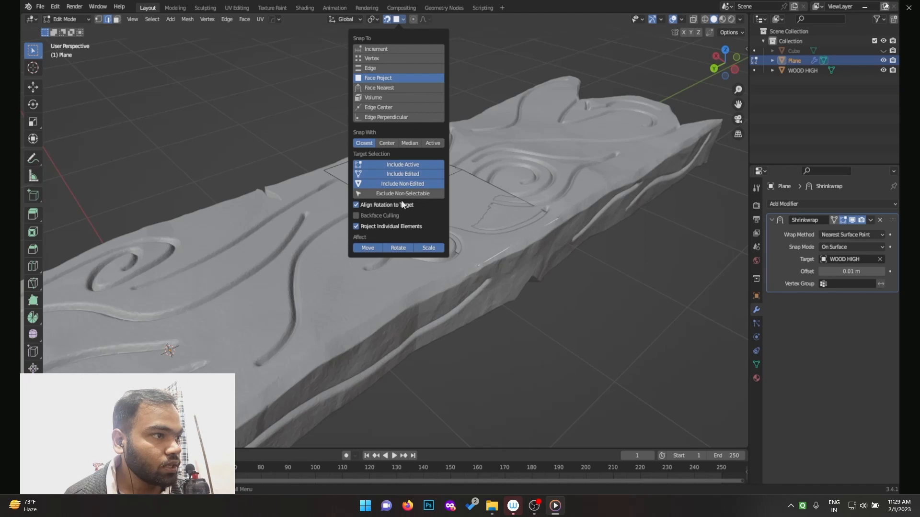
pyautogui.moveTo(513, 202); pyautogui.dragTo(529, 217, button='middle')
pyautogui.press('Tab')
pyautogui.moveTo(464, 188); pyautogui.dragTo(432, 201, button='middle')
pyautogui.press('Tab')
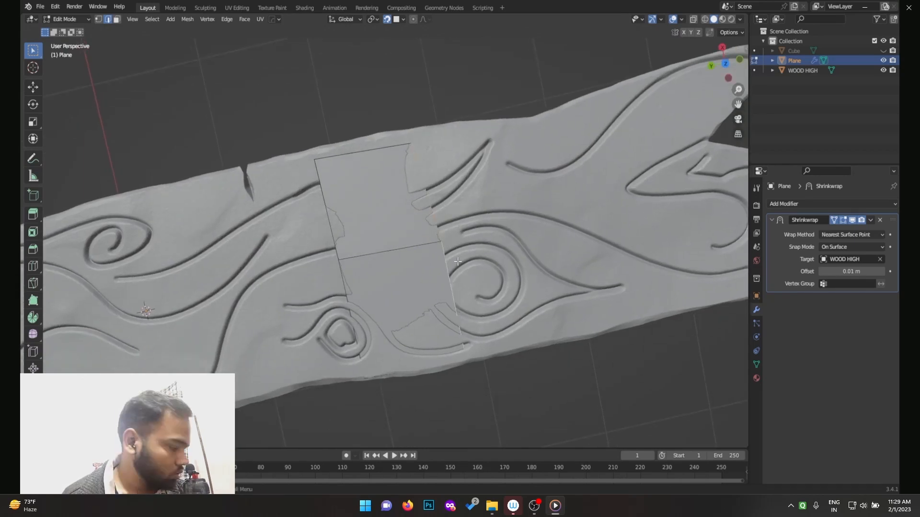
# Step: Extrude the wrapped plane's end edges twice along the plank toward its notched end, the second time by about 0.94 m
pyautogui.press('g')
pyautogui.click(566, 238)
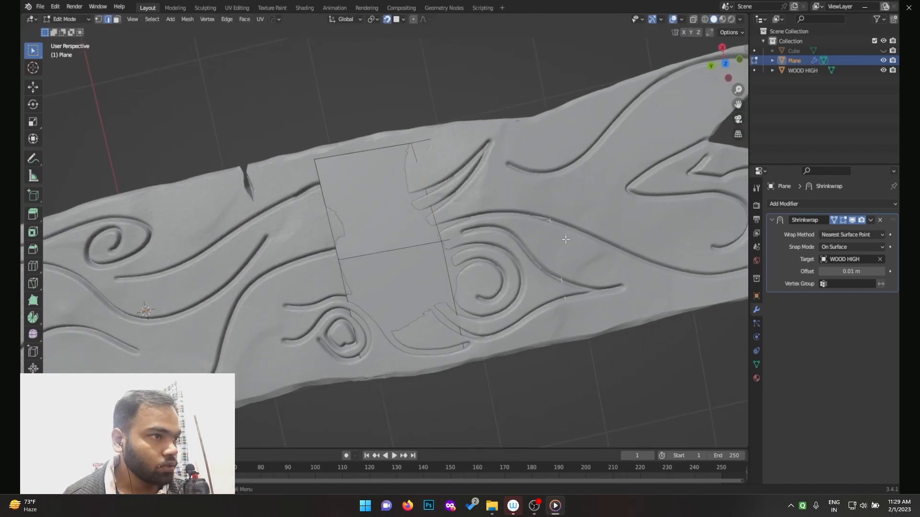
pyautogui.press('e')
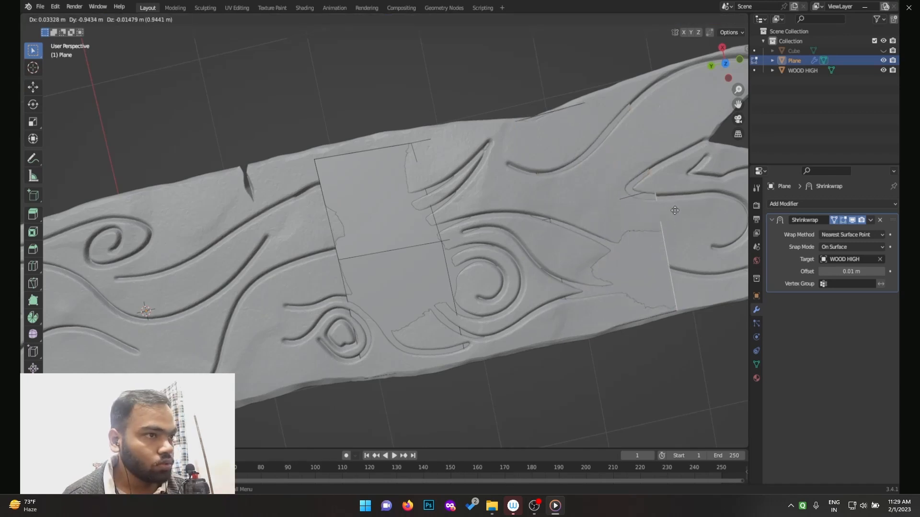
pyautogui.click(676, 211)
# Step: Turn on X-Ray, show the extruded grid over the plank in top view and switch to vertex selection
pyautogui.keyDown('shift'); pyautogui.moveTo(702, 179); pyautogui.dragTo(610, 193, button='middle'); pyautogui.keyUp('shift')
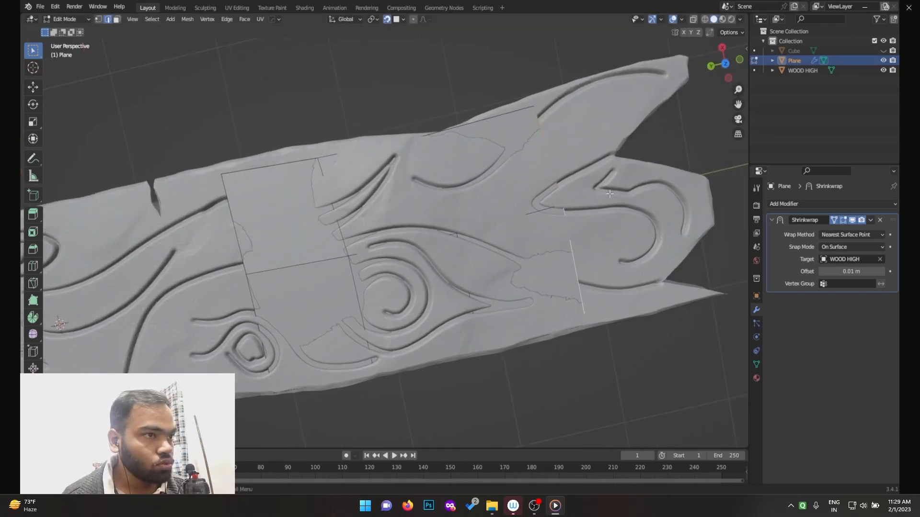
pyautogui.click(693, 20)
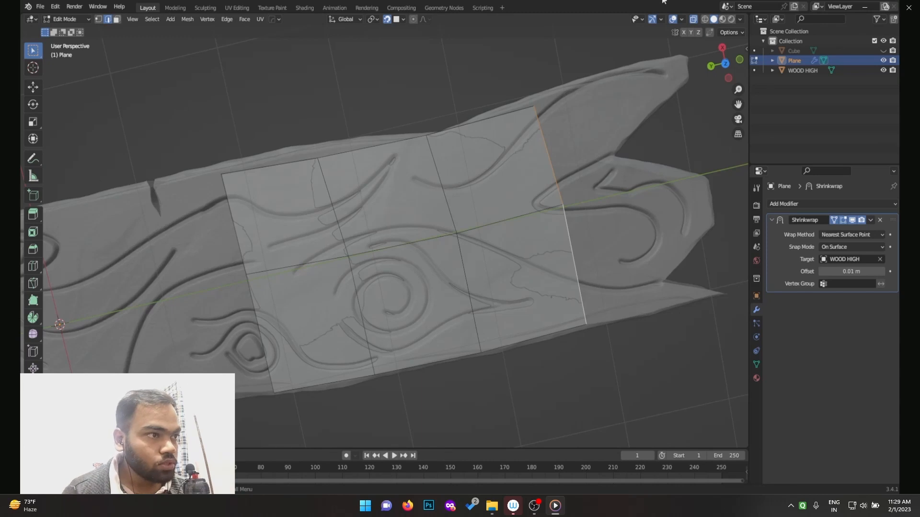
pyautogui.moveTo(384, 219)
pyautogui.keyDown('ctrl'); pyautogui.mouseDown(button='middle')
pyautogui.moveTo(394, 211)
pyautogui.moveTo(385, 221)
pyautogui.mouseUp(button='middle'); pyautogui.keyUp('ctrl')
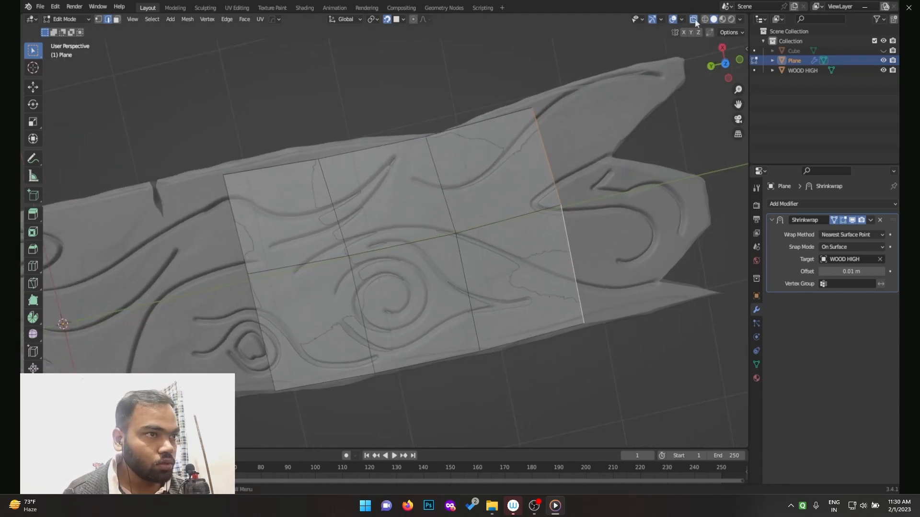
pyautogui.moveTo(372, 235)
pyautogui.mouseDown(button='middle')
pyautogui.moveTo(398, 240)
pyautogui.moveTo(370, 233)
pyautogui.mouseUp(button='middle')
pyautogui.press('KP_7')
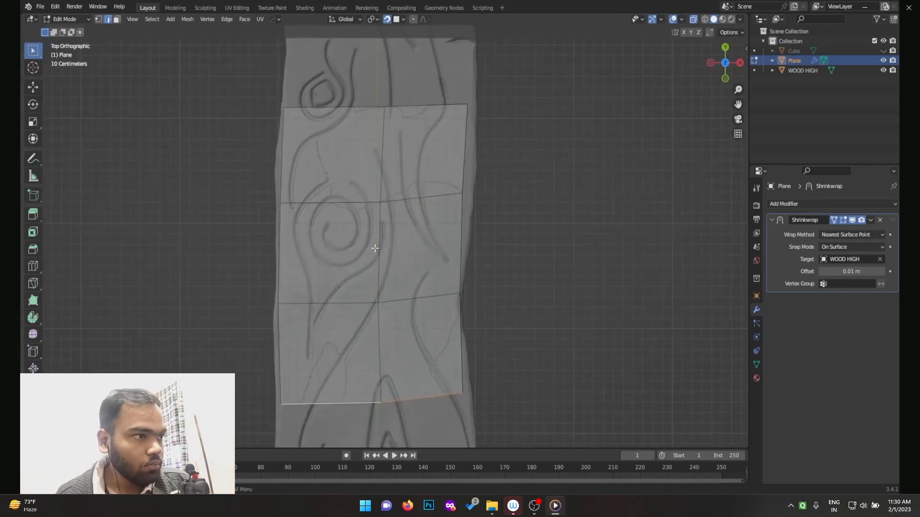
pyautogui.keyDown('shift'); pyautogui.moveTo(411, 232); pyautogui.dragTo(446, 159, button='middle'); pyautogui.keyUp('shift')
pyautogui.press('1')
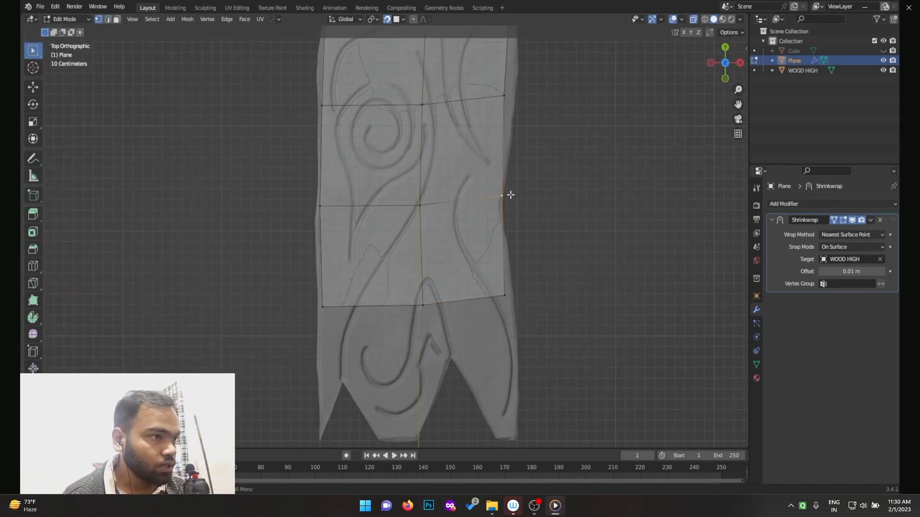
# Step: Move two right-side boundary vertices in the middle rows of the grid to follow the plank's right edge
pyautogui.press('g')
pyautogui.click(504, 217)
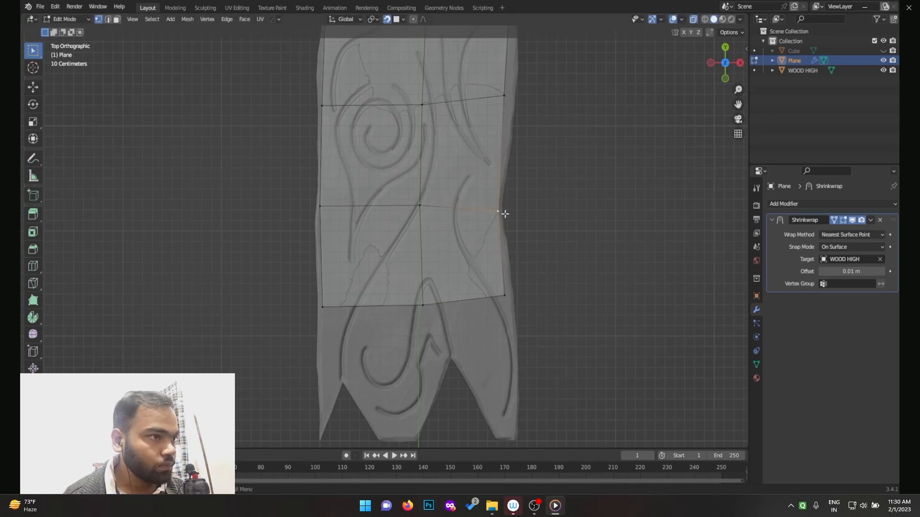
pyautogui.click(507, 100)
pyautogui.press('g')
pyautogui.click(523, 134)
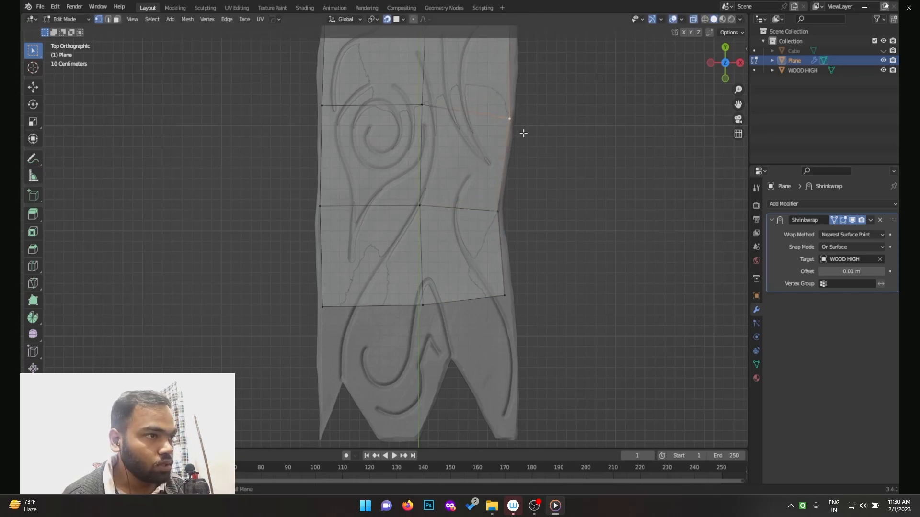
# Step: Reposition the centre and right vertices of the grid row nearest the double-notched end to fit the plank
pyautogui.click(423, 305)
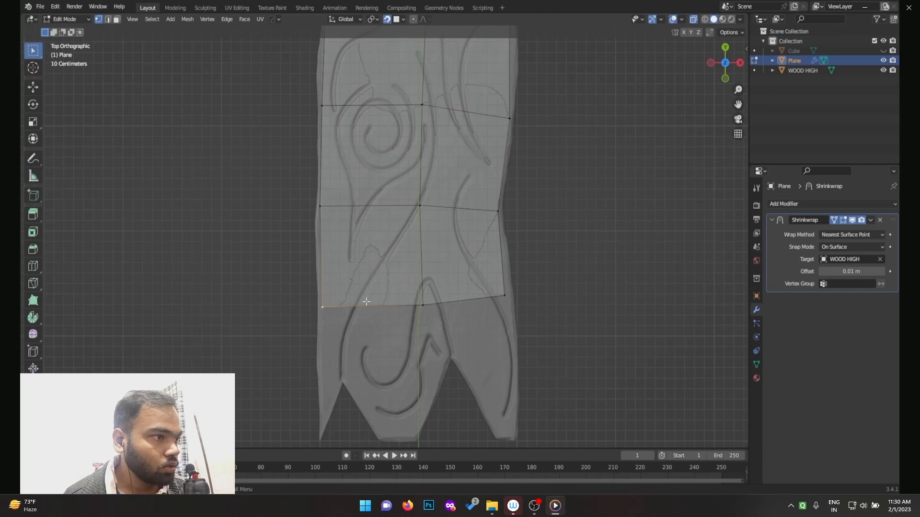
pyautogui.press('g')
pyautogui.click(417, 307)
pyautogui.click(503, 294)
pyautogui.press('g')
pyautogui.click(512, 298)
# Step: Move the right corner vertex of the grid's far row outward about 0.1 m onto the plank's edge
pyautogui.keyDown('shift'); pyautogui.scroll(5, 534, 179); pyautogui.keyUp('shift')
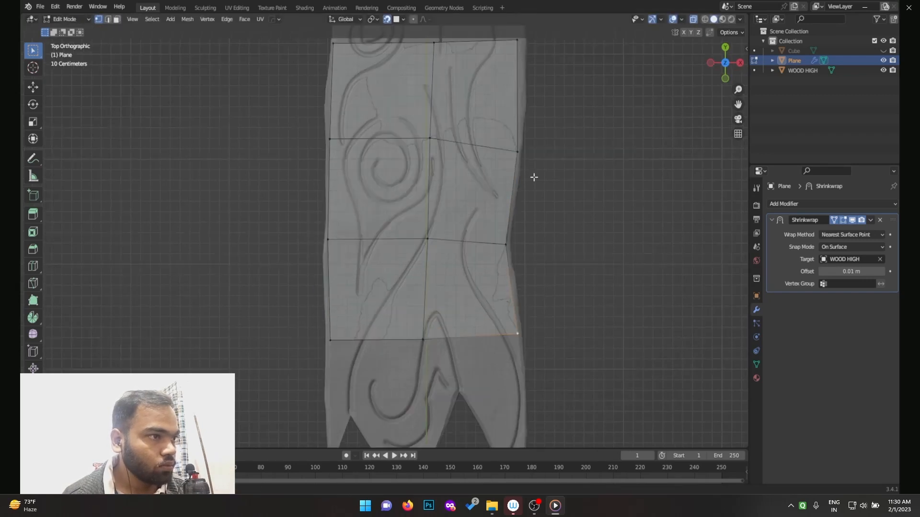
pyautogui.click(529, 101)
pyautogui.press('g')
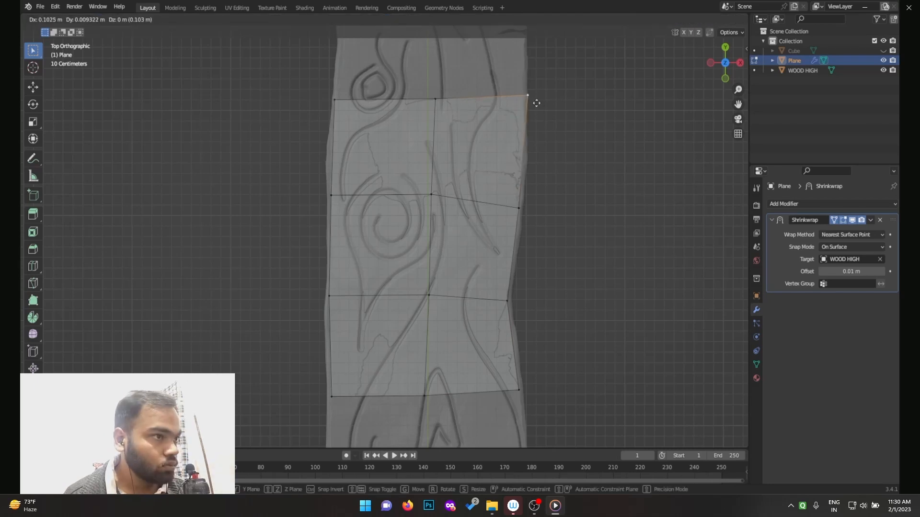
pyautogui.click(529, 105)
# Step: Extrude the far row's two end edges about 0.94 m along the plank, away from the double-notched end
pyautogui.keyDown('shift'); pyautogui.moveTo(467, 90); pyautogui.dragTo(456, 196, button='middle'); pyautogui.keyUp('shift')
pyautogui.press('2')
pyautogui.click(458, 198)
pyautogui.keyDown('shift'); pyautogui.click(424, 194); pyautogui.keyUp('shift')
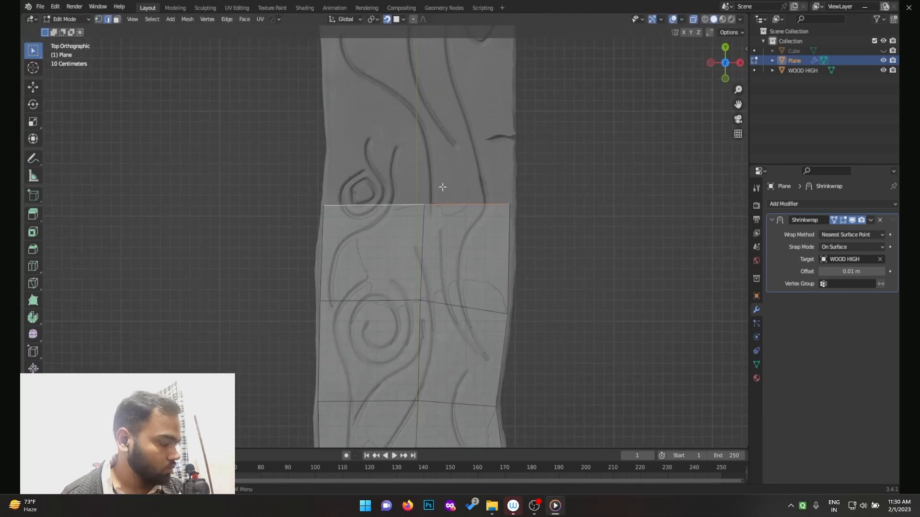
pyautogui.press('e')
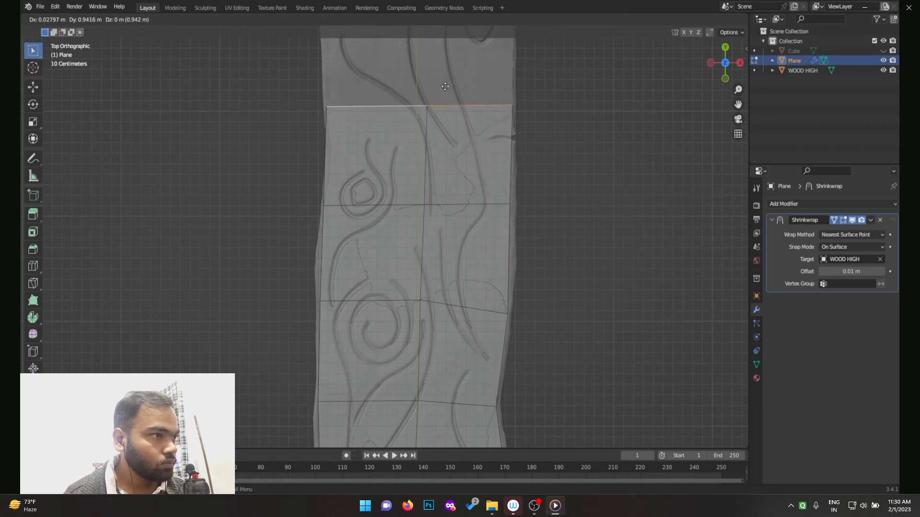
pyautogui.click(445, 87)
# Step: Pull the new row's left and centre vertices back along the plank, keeping the left one near the plank's edge
pyautogui.press('1')
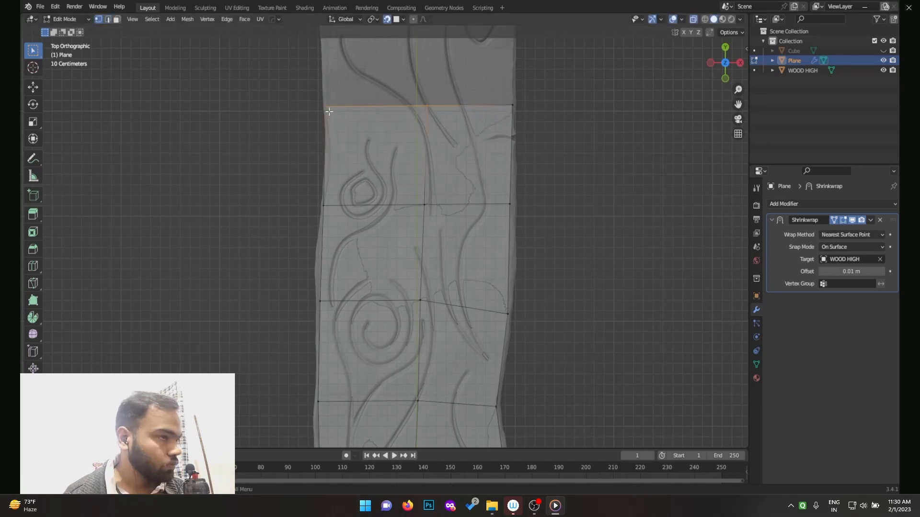
pyautogui.press('g')
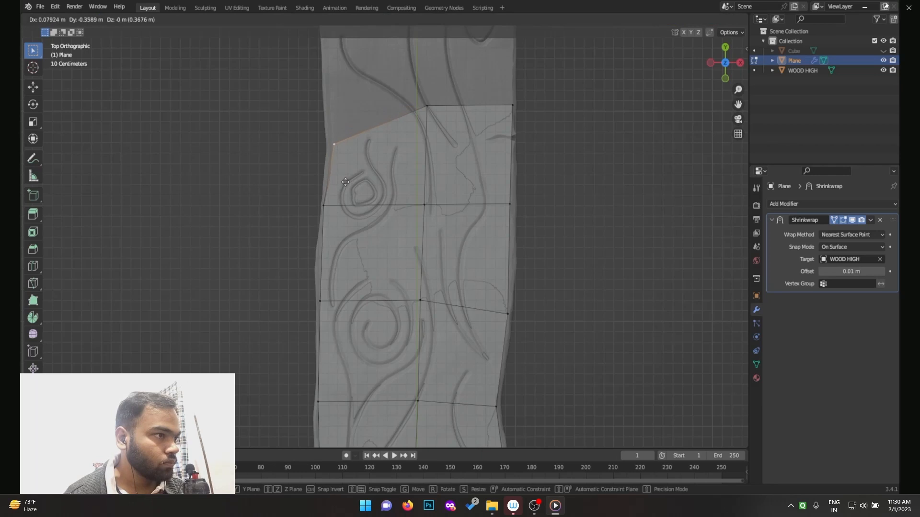
pyautogui.click(343, 180)
pyautogui.click(427, 108)
pyautogui.press('g')
pyautogui.click(422, 135)
# Step: Extrude the slanted row's two end edges about 0.95 m along the plank toward the origin
pyautogui.keyDown('shift'); pyautogui.moveTo(507, 103); pyautogui.dragTo(481, 300, button='middle'); pyautogui.keyUp('shift')
pyautogui.press('2')
pyautogui.keyDown('shift'); pyautogui.click(375, 329); pyautogui.keyUp('shift')
pyautogui.press('e')
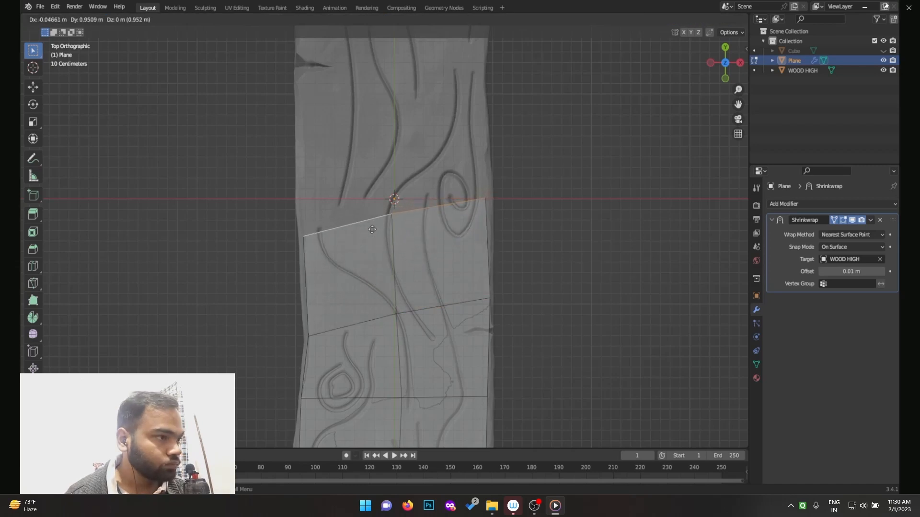
pyautogui.click(408, 214)
# Step: Align the new row's right vertex with the plank's edge and its centre vertex with the centre line
pyautogui.press('1')
pyautogui.click(479, 198)
pyautogui.press('g')
pyautogui.click(511, 196)
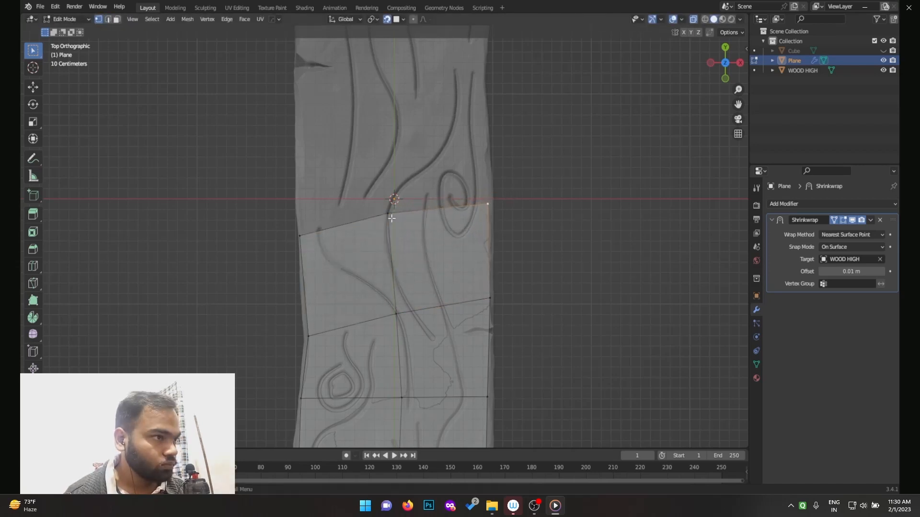
pyautogui.press('g')
pyautogui.click(407, 219)
# Step: Extrude the end edges past the origin and move the new row's right vertex in to the plank's edge
pyautogui.press('2')
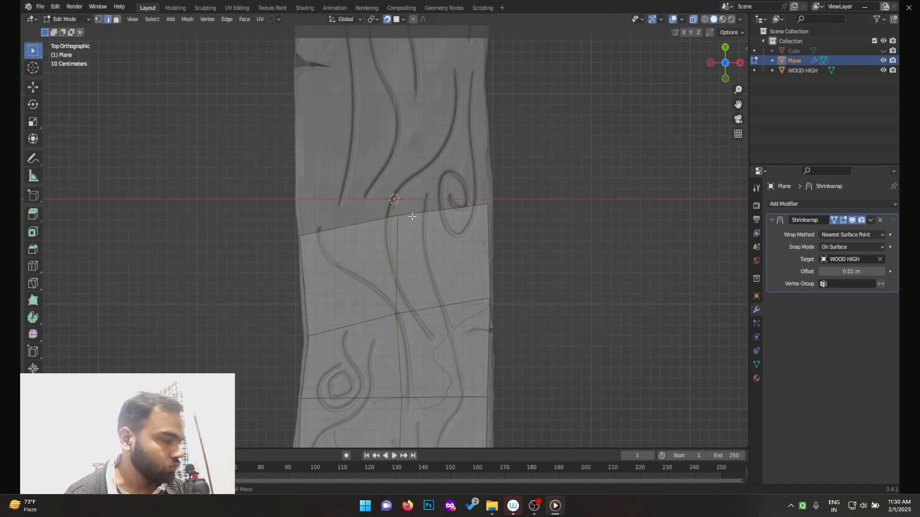
pyautogui.press('g')
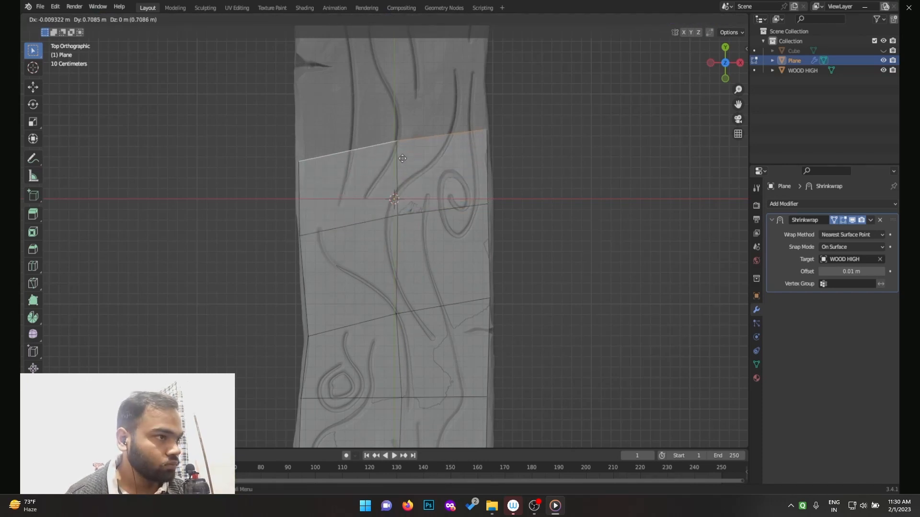
pyautogui.click(403, 142)
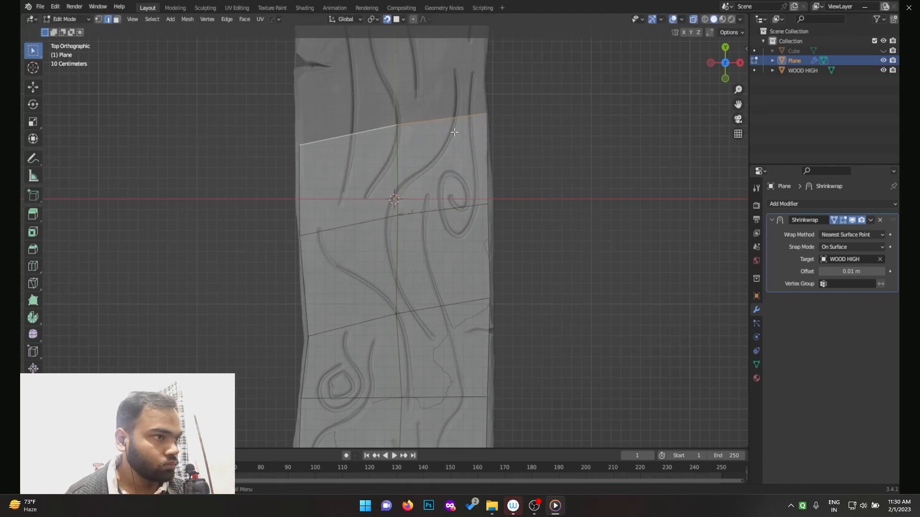
pyautogui.press('1')
pyautogui.click(490, 117)
pyautogui.press('g')
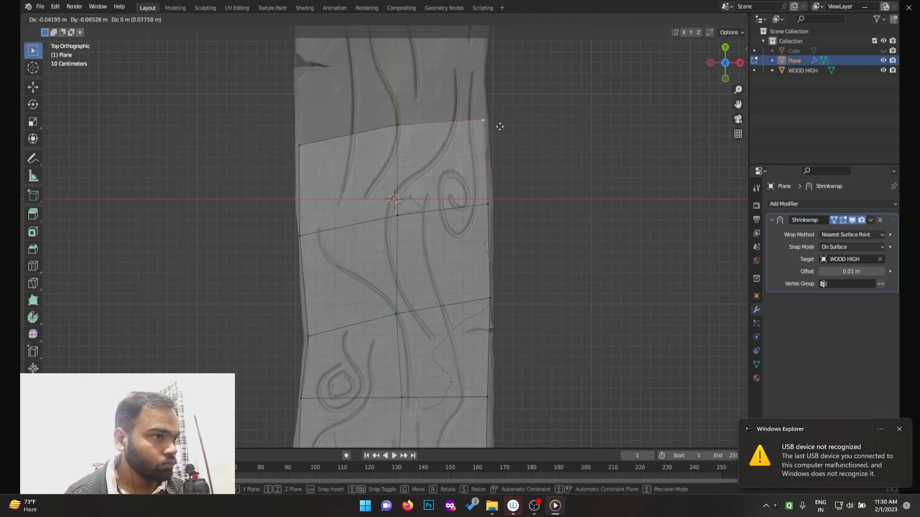
pyautogui.click(499, 126)
# Step: Extrude the end edges about 1 m past the side crack and fit the new right vertex to the plank's edge
pyautogui.keyDown('shift'); pyautogui.moveTo(500, 126); pyautogui.dragTo(515, 293, button='middle'); pyautogui.keyUp('shift')
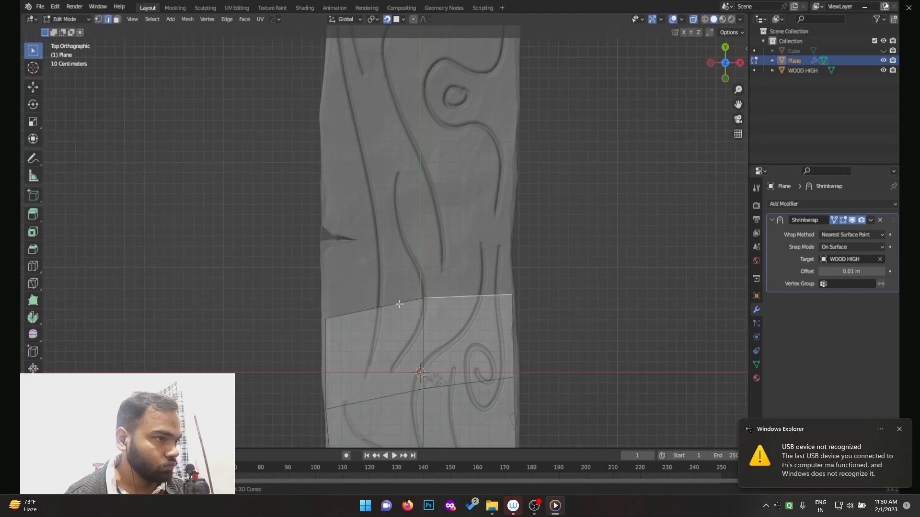
pyautogui.press('e')
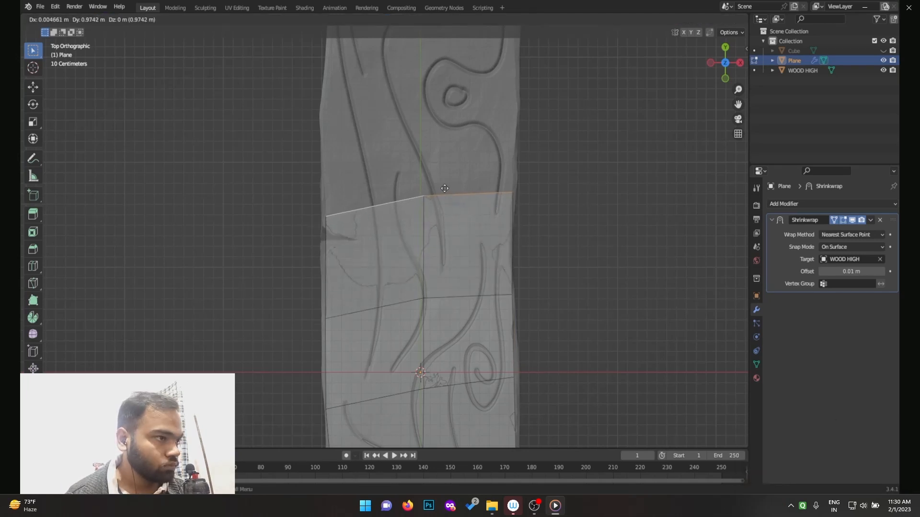
pyautogui.click(444, 188)
pyautogui.press('1')
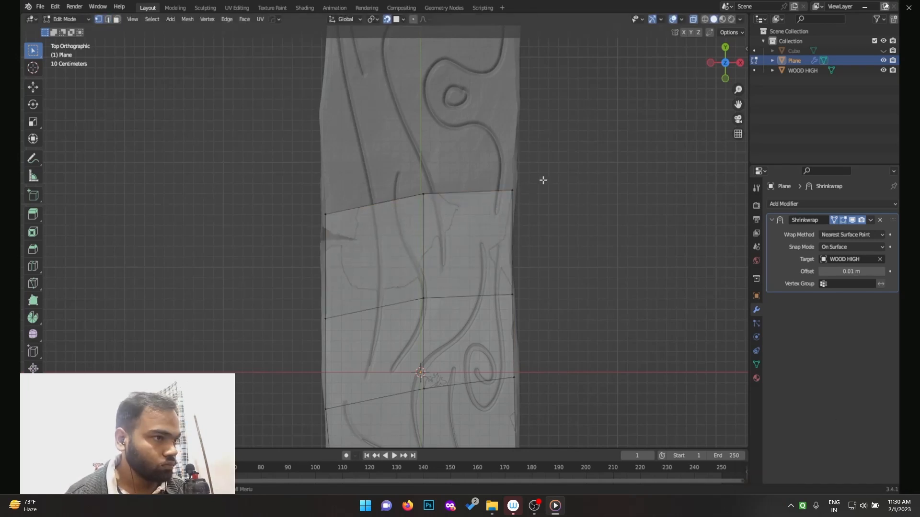
pyautogui.click(530, 183)
pyautogui.press('g')
pyautogui.click(538, 190)
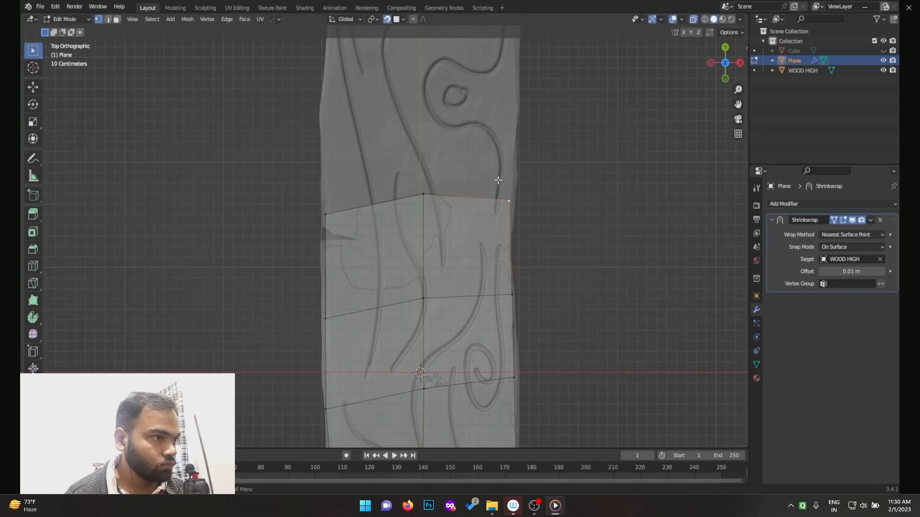
# Step: Extrude the two end edges along the plank to just beyond the small ring carving
pyautogui.keyDown('shift'); pyautogui.moveTo(483, 192); pyautogui.dragTo(466, 246, button='middle'); pyautogui.keyUp('shift')
pyautogui.press('2')
pyautogui.click(443, 258)
pyautogui.keyDown('shift'); pyautogui.click(395, 262); pyautogui.keyUp('shift')
pyautogui.keyDown('shift'); pyautogui.moveTo(462, 191); pyautogui.dragTo(480, 282, button='middle'); pyautogui.keyUp('shift')
pyautogui.press('e')
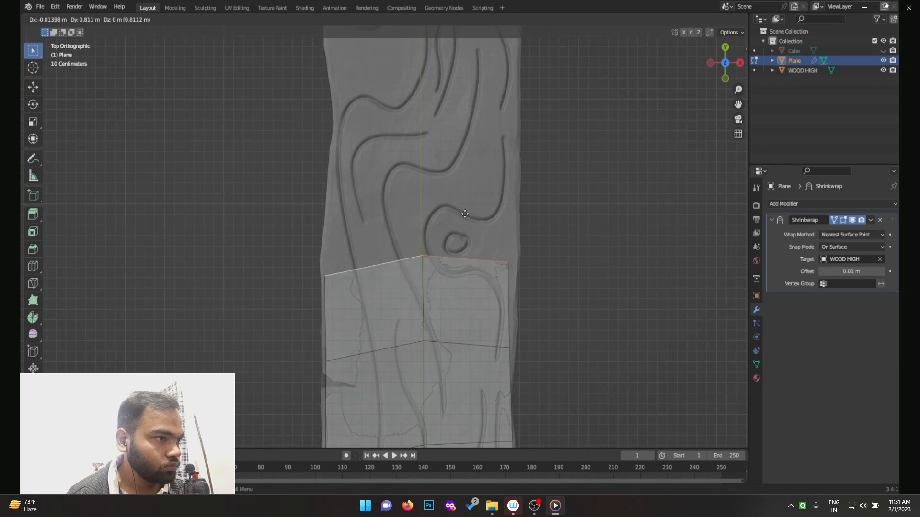
pyautogui.click(465, 179)
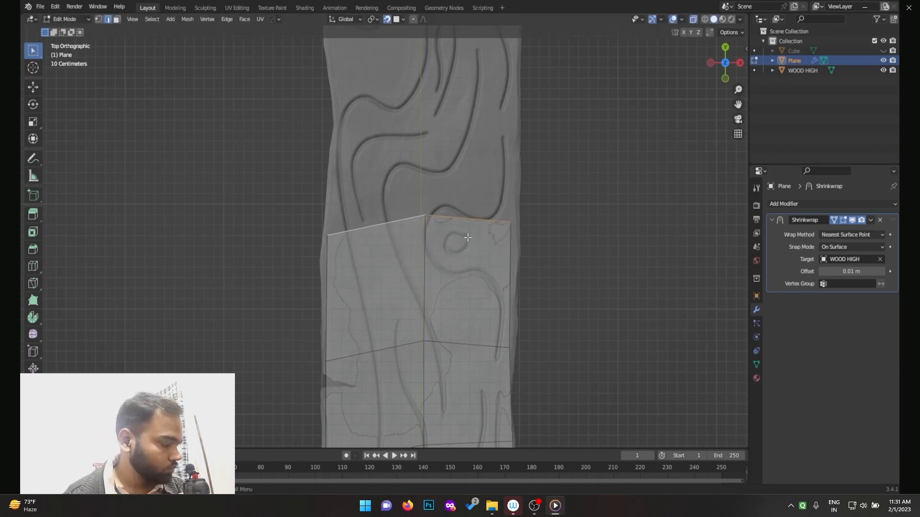
# Step: Extrude the end edges twice more along the plank, stopping just short of the V notch at its far end
pyautogui.press('e')
pyautogui.click(476, 121)
pyautogui.keyDown('shift'); pyautogui.moveTo(476, 120); pyautogui.dragTo(494, 229, button='middle'); pyautogui.keyUp('shift')
pyautogui.press('e')
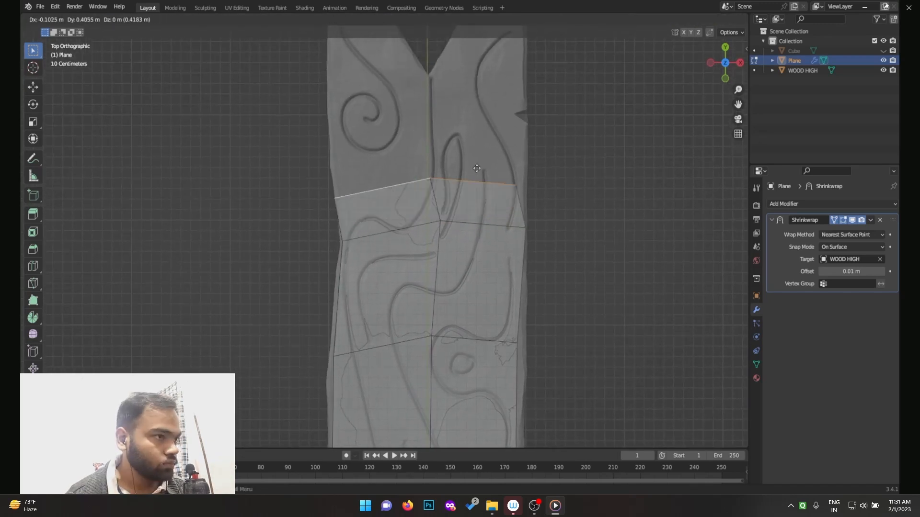
pyautogui.click(483, 107)
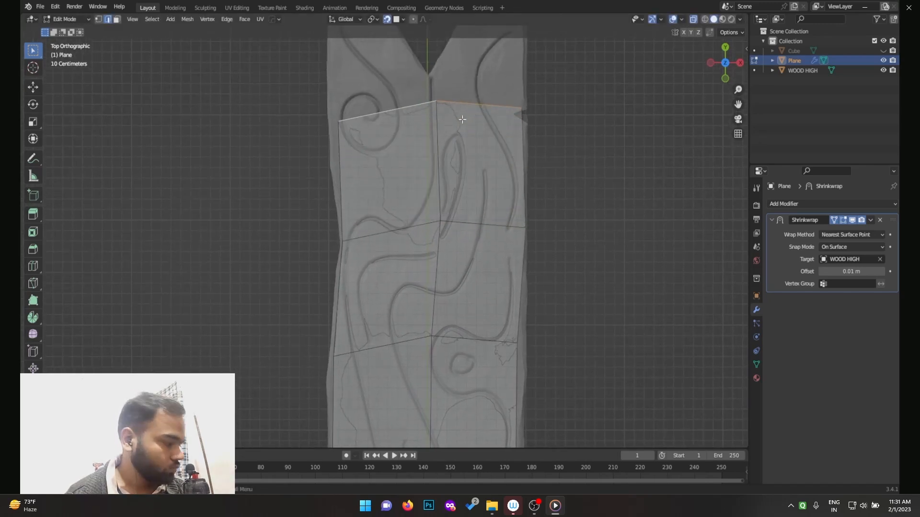
# Step: Fit the last row's left vertex to the plank's edge and shift the centre vertices of the last two rows toward the centre line
pyautogui.press('1')
pyautogui.click(336, 118)
pyautogui.press('g')
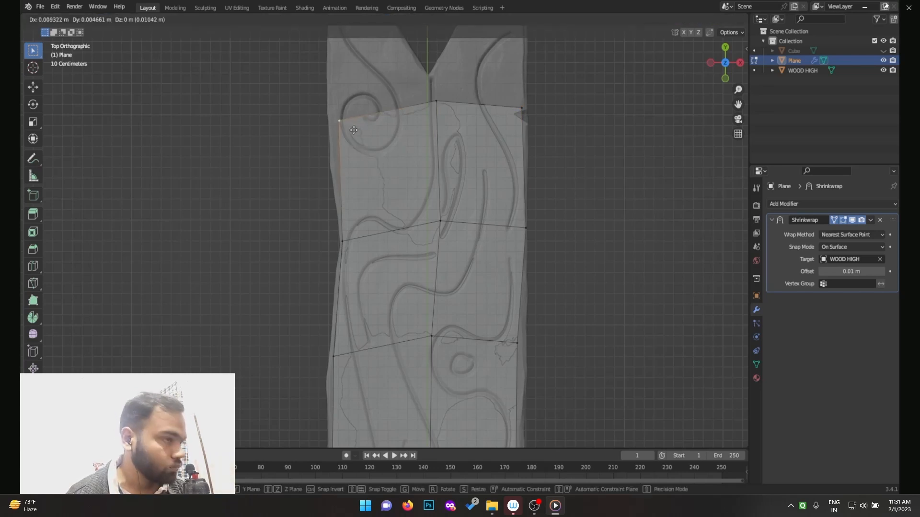
pyautogui.click(340, 138)
pyautogui.click(438, 109)
pyautogui.press('g')
pyautogui.click(436, 116)
pyautogui.click(440, 221)
pyautogui.press('g')
pyautogui.click(437, 225)
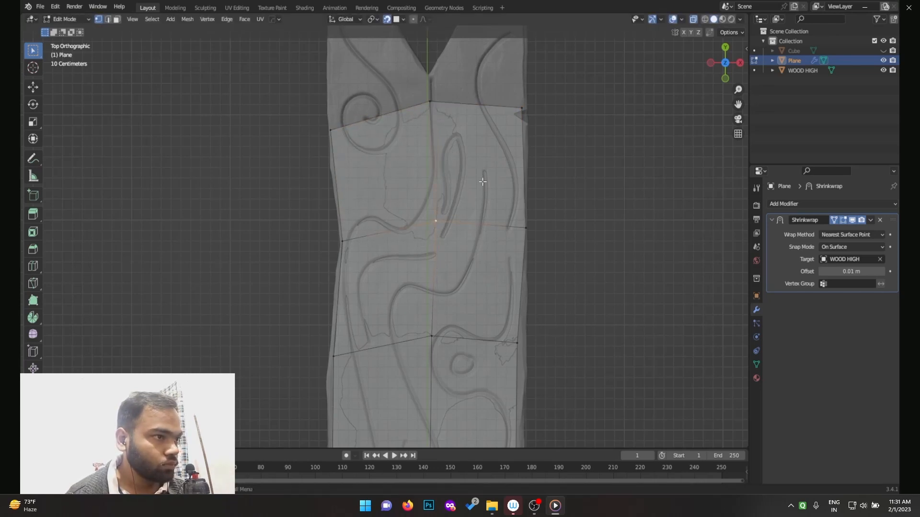
# Step: Move the last row's right vertex just below the edge crack and lower its centre vertex to match
pyautogui.click(520, 116)
pyautogui.press('g')
pyautogui.click(529, 139)
pyautogui.click(444, 118)
pyautogui.press('g')
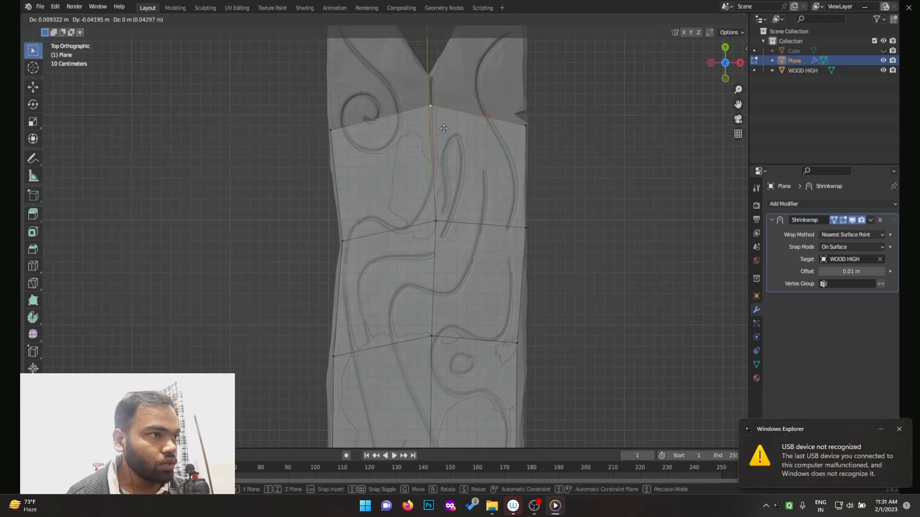
pyautogui.click(446, 142)
# Step: Move the right boundary vertex of the row by the small ring carving out to the plank's edge
pyautogui.keyDown('shift'); pyautogui.moveTo(444, 228); pyautogui.dragTo(439, 46, button='middle'); pyautogui.keyUp('shift')
pyautogui.press('g')
pyautogui.click(533, 168)
pyautogui.keyDown('shift'); pyautogui.moveTo(524, 208); pyautogui.dragTo(538, 56, button='middle'); pyautogui.keyUp('shift')
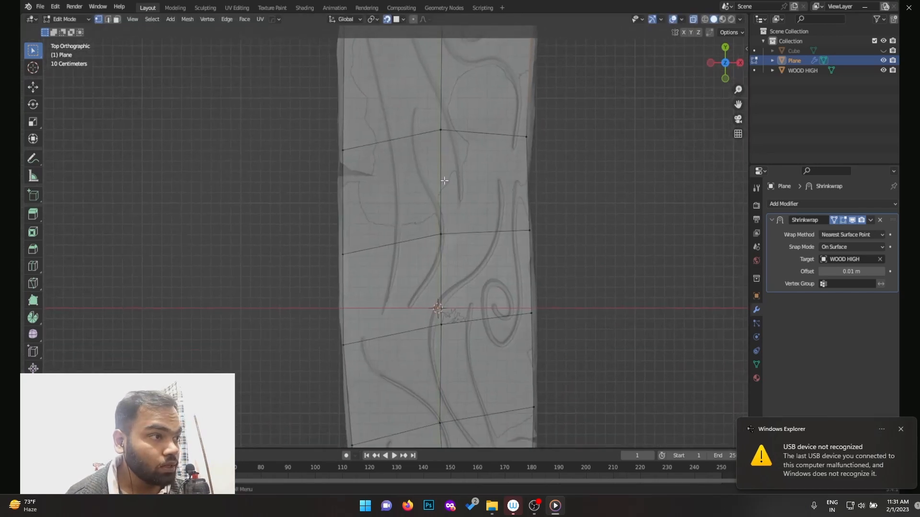
pyautogui.click(355, 158)
pyautogui.press('g')
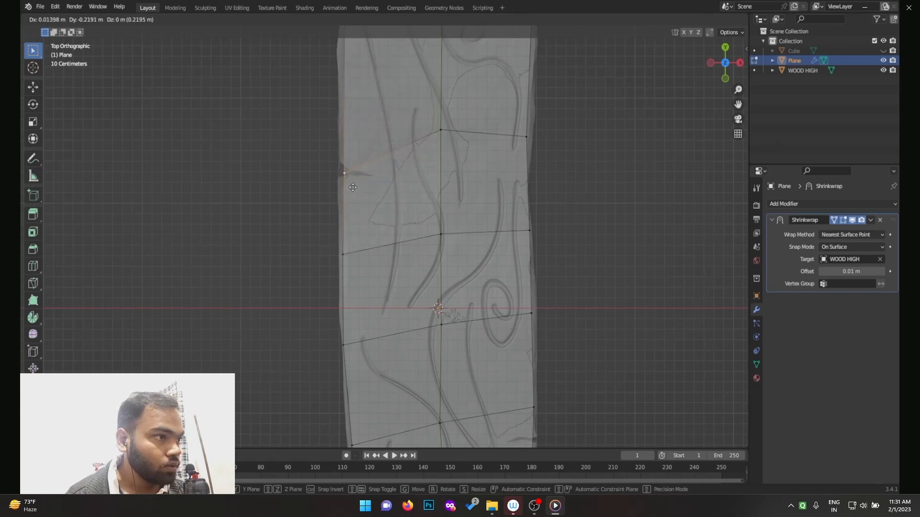
pyautogui.click(353, 162)
# Step: Lower the centre vertex of the row near the left side crack and place the row's left vertex at the crack
pyautogui.click(437, 136)
pyautogui.press('g')
pyautogui.click(446, 179)
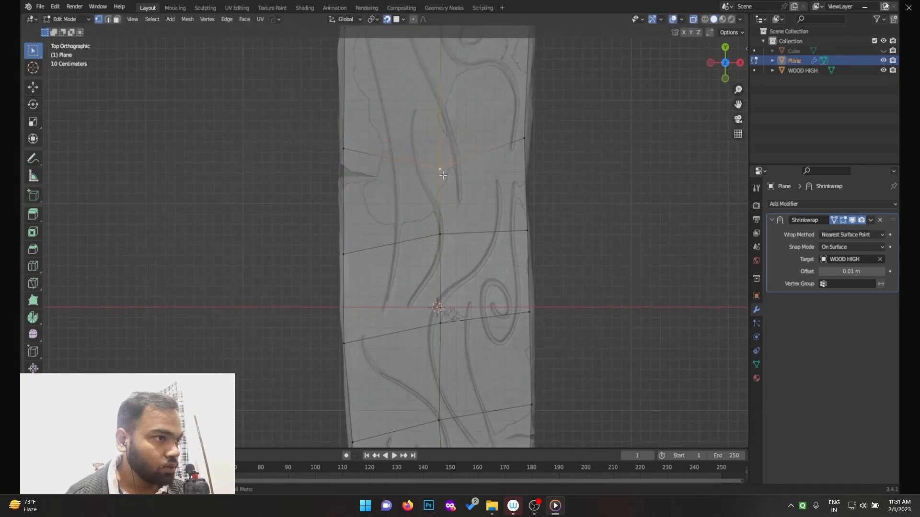
pyautogui.click(359, 149)
pyautogui.press('g')
pyautogui.click(367, 178)
# Step: Lower the right vertex of the same row along the plank's edge until it is level with the left side crack
pyautogui.click(514, 140)
pyautogui.press('g')
pyautogui.press('g')
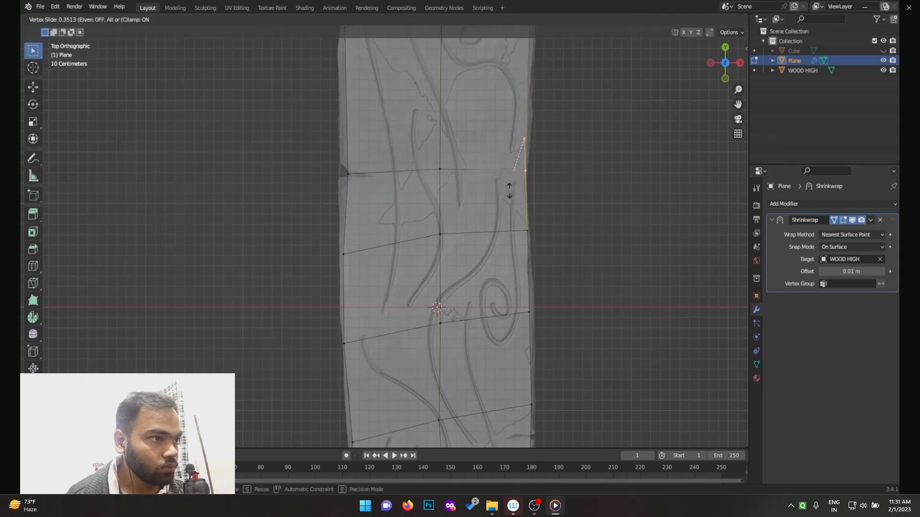
pyautogui.click(559, 168)
# Step: Add a loop cut across the long faces between the side-crack row and the small ring carving row
pyautogui.scroll(-3, 535, 150)
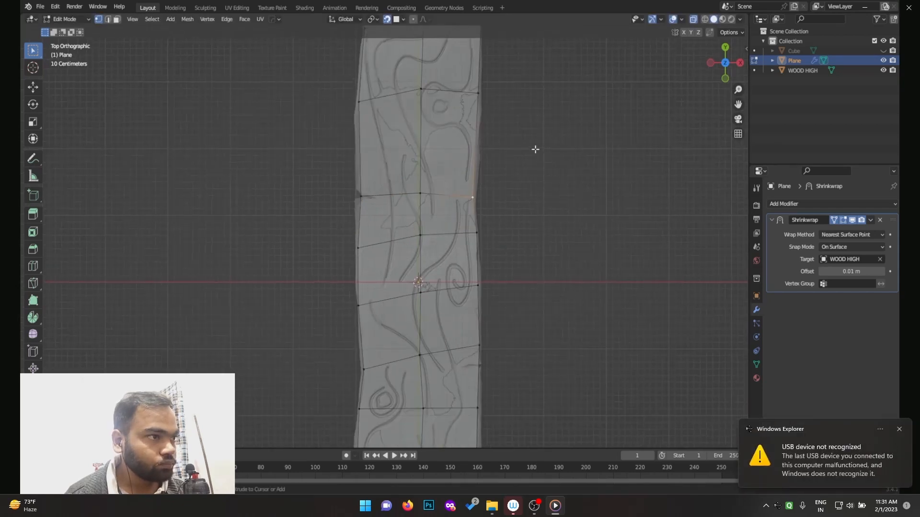
pyautogui.hotkey('ctrl', 'r')
pyautogui.click(451, 141)
pyautogui.click(454, 138)
# Step: Extrude the last row's two end edges up to the base of the V notch
pyautogui.keyDown('shift'); pyautogui.moveTo(474, 127); pyautogui.dragTo(485, 212, button='middle'); pyautogui.keyUp('shift')
pyautogui.scroll(-2, 450, 144)
pyautogui.keyDown('shift'); pyautogui.moveTo(449, 127); pyautogui.dragTo(443, 195, button='middle'); pyautogui.keyUp('shift')
pyautogui.scroll(5, 426, 171)
pyautogui.keyDown('shift'); pyautogui.moveTo(450, 116); pyautogui.dragTo(389, 255, button='middle'); pyautogui.keyUp('shift')
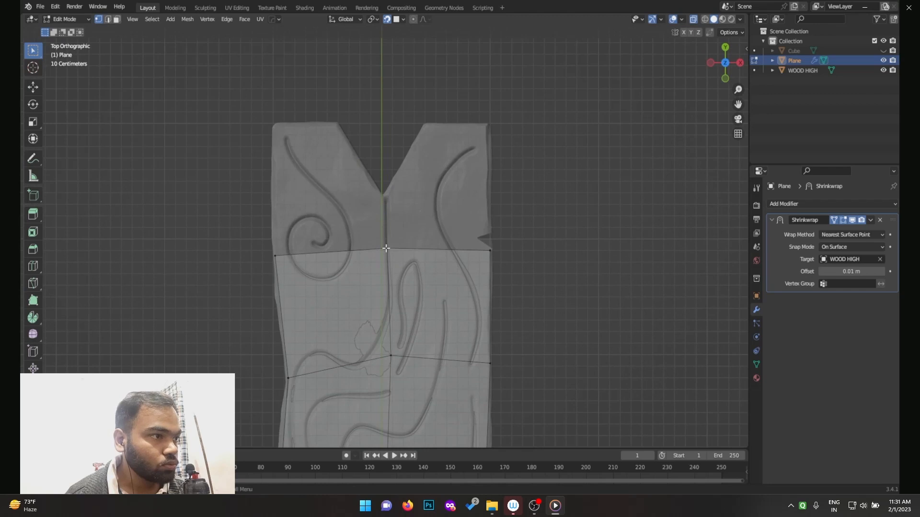
pyautogui.press('2')
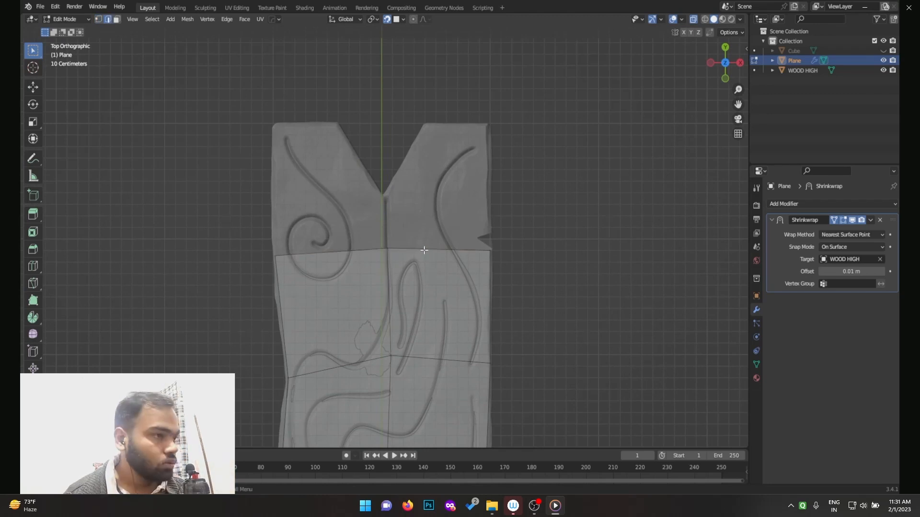
pyautogui.keyDown('alt'); pyautogui.click(400, 252); pyautogui.keyUp('alt')
pyautogui.press('e')
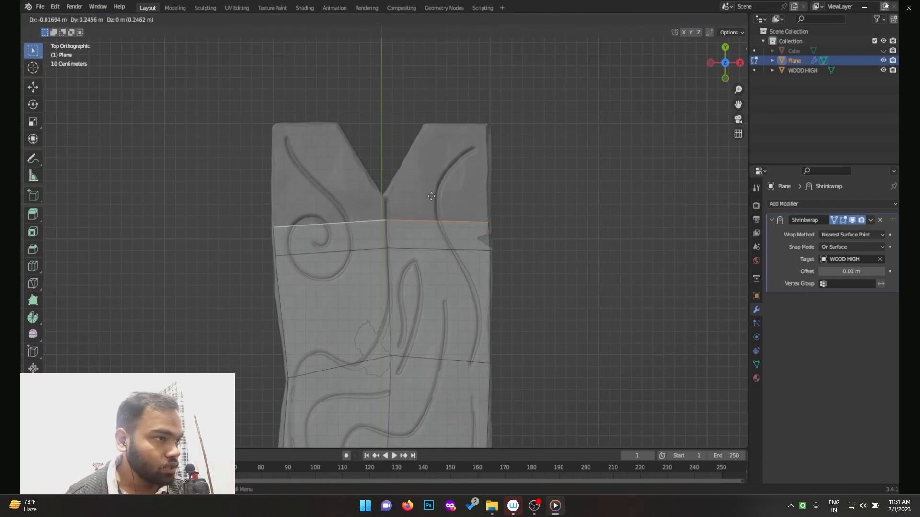
pyautogui.click(429, 175)
# Step: Extrude the two edges at the base of the V notch up to the tips of the right and left prongs
pyautogui.click(438, 199)
pyautogui.press('e')
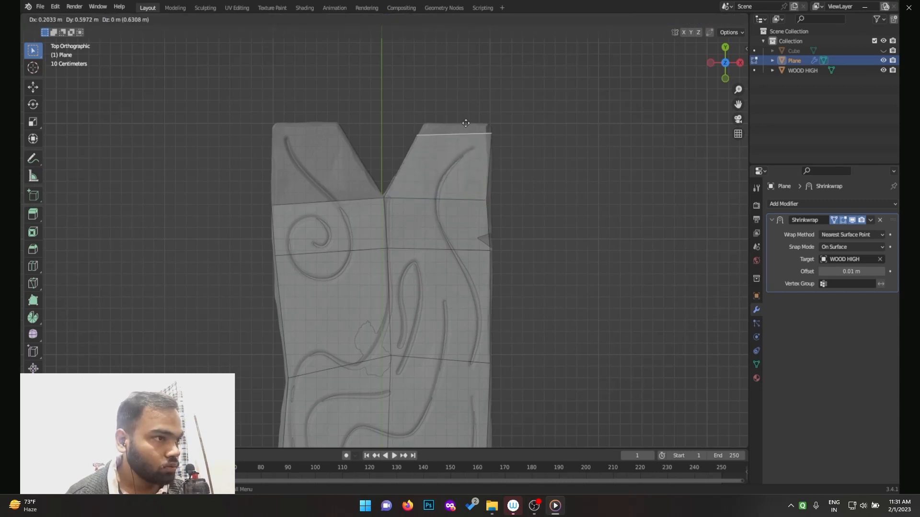
pyautogui.click(457, 127)
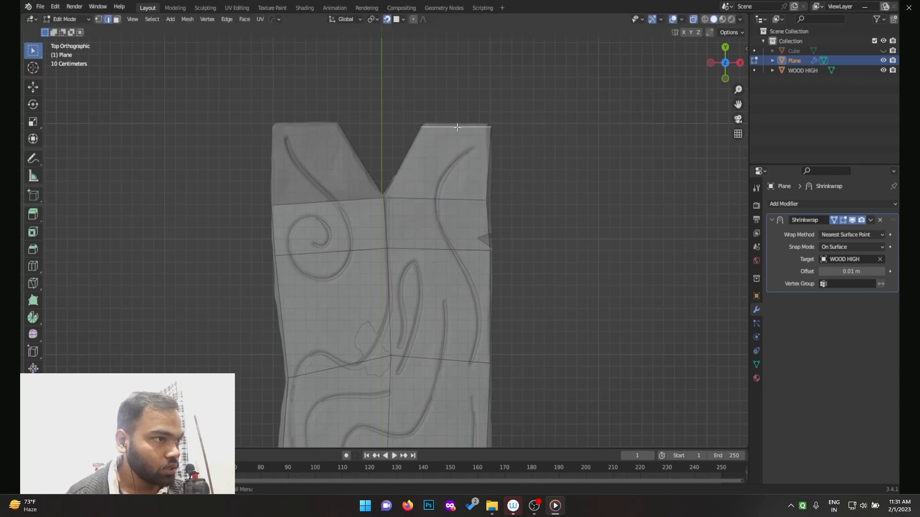
pyautogui.click(342, 197)
pyautogui.press('e')
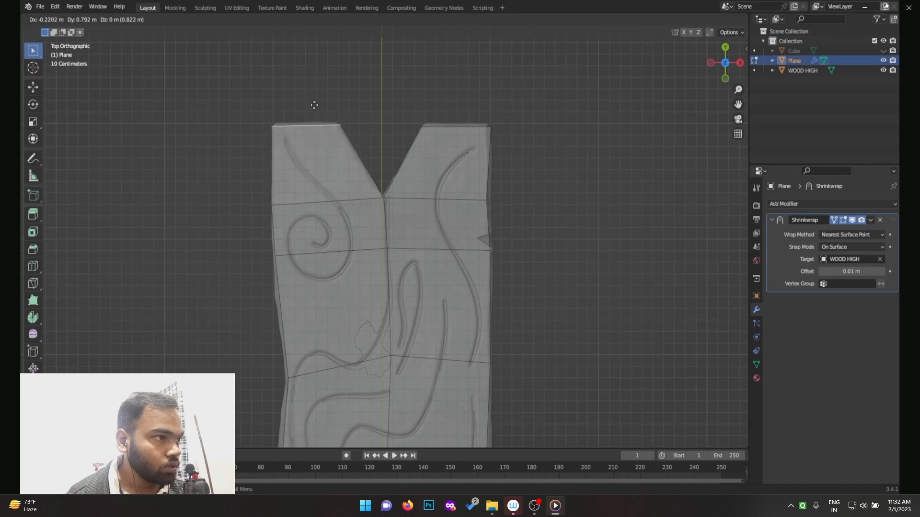
pyautogui.click(314, 105)
# Step: Dissolve two crosswise edge rows: the one next to the V notch's base row and the one partway towards the plank's middle
pyautogui.scroll(-3, 312, 236)
pyautogui.moveTo(312, 236); pyautogui.dragTo(420, 278, button='middle')
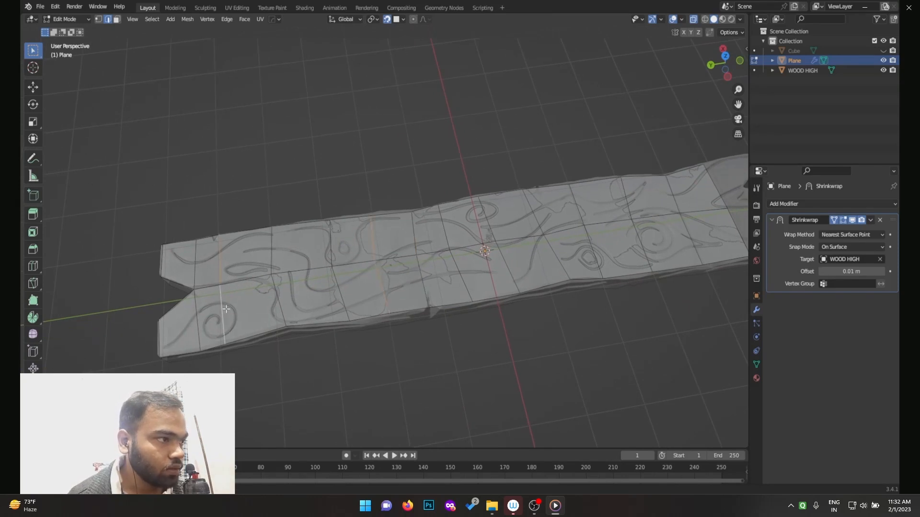
pyautogui.rightClick(369, 291)
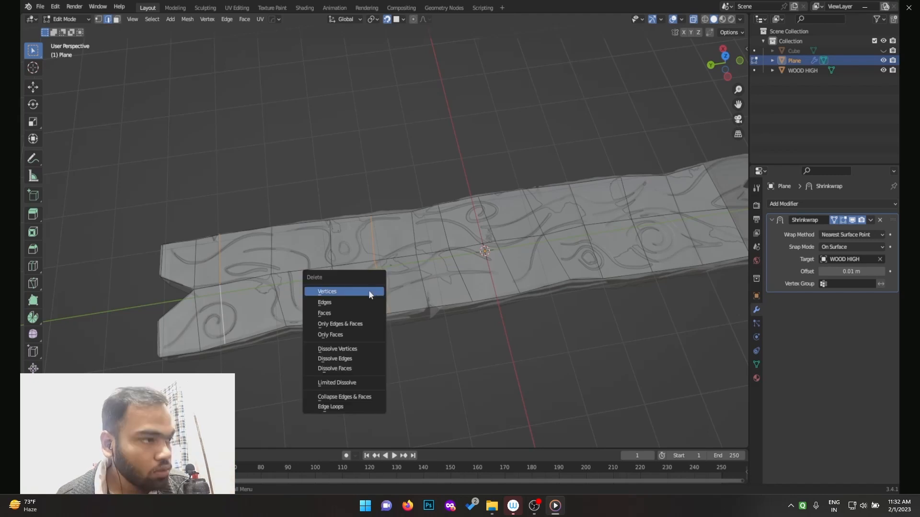
pyautogui.click(346, 357)
# Step: Return to Object Mode, turn off X-ray and hide the WOOD HIGH object
pyautogui.press('Tab')
pyautogui.moveTo(372, 341); pyautogui.dragTo(455, 249, button='middle')
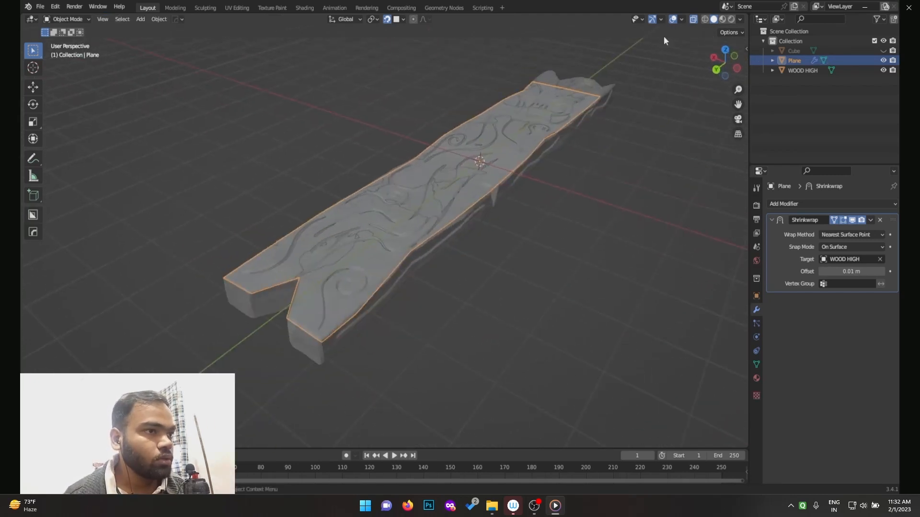
pyautogui.click(693, 19)
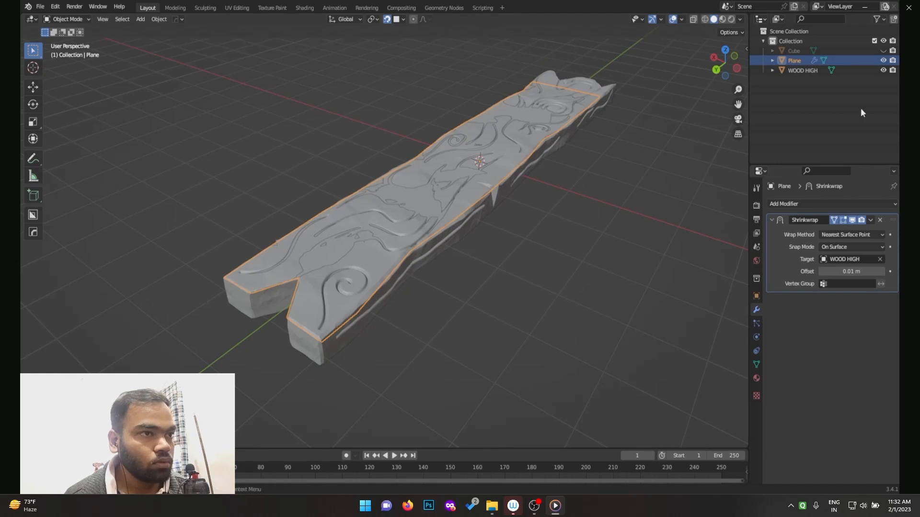
pyautogui.click(883, 70)
# Step: Apply Shade Auto Smooth to the low-poly plane
pyautogui.scroll(3, 469, 230)
pyautogui.moveTo(527, 202); pyautogui.dragTo(308, 112, button='middle')
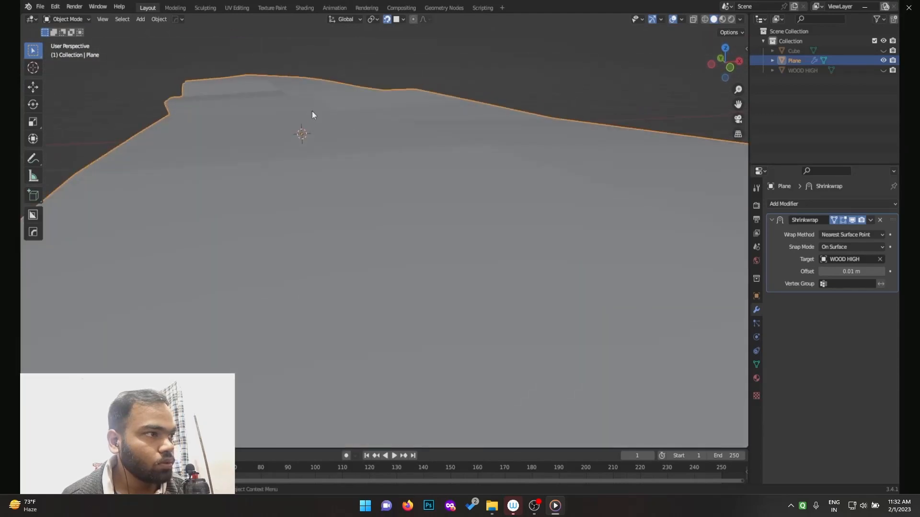
pyautogui.rightClick(330, 142)
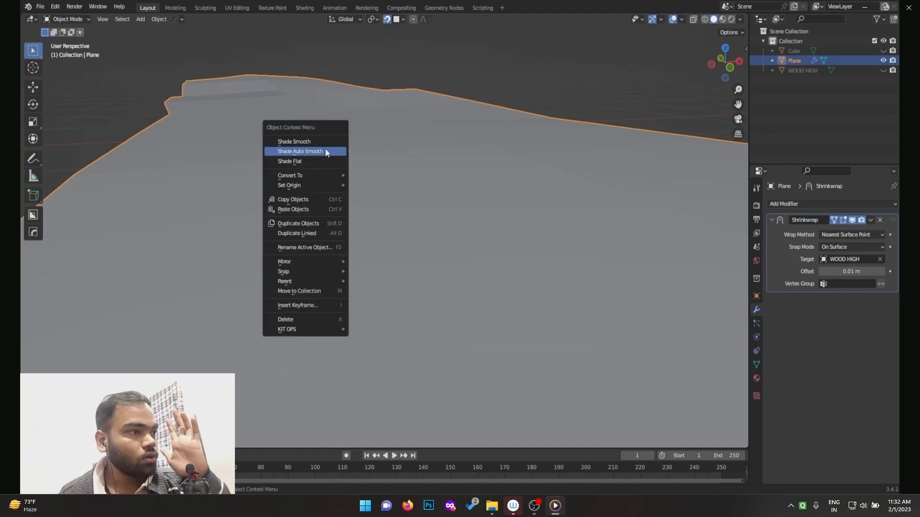
pyautogui.click(324, 151)
pyautogui.moveTo(310, 162); pyautogui.dragTo(498, 87, button='middle')
# Step: Show WOOD HIGH again and edit the plane's mesh from the top with X-ray on at the plank's jagged end
pyautogui.click(883, 70)
pyautogui.scroll(-4, 450, 164)
pyautogui.press('KP_7')
pyautogui.keyDown('shift'); pyautogui.moveTo(414, 228); pyautogui.dragTo(447, 103, button='middle'); pyautogui.keyUp('shift')
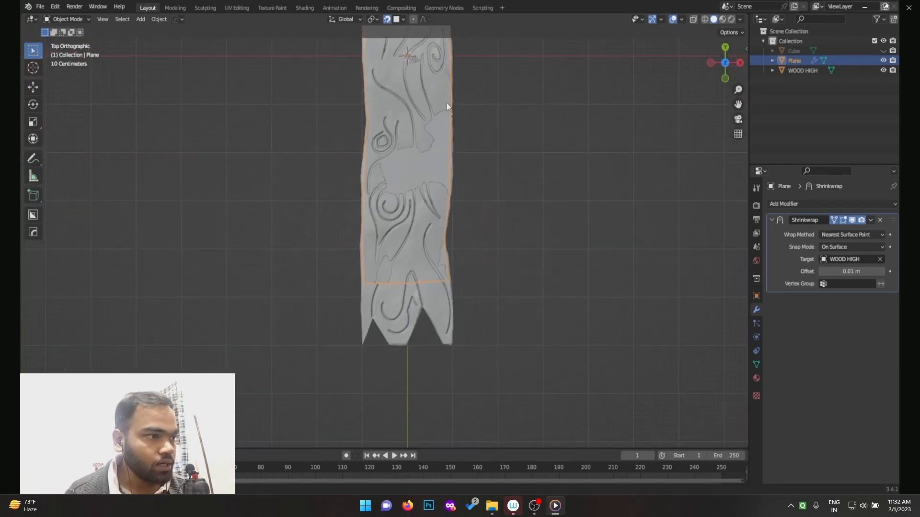
pyautogui.click(694, 19)
pyautogui.press('Tab')
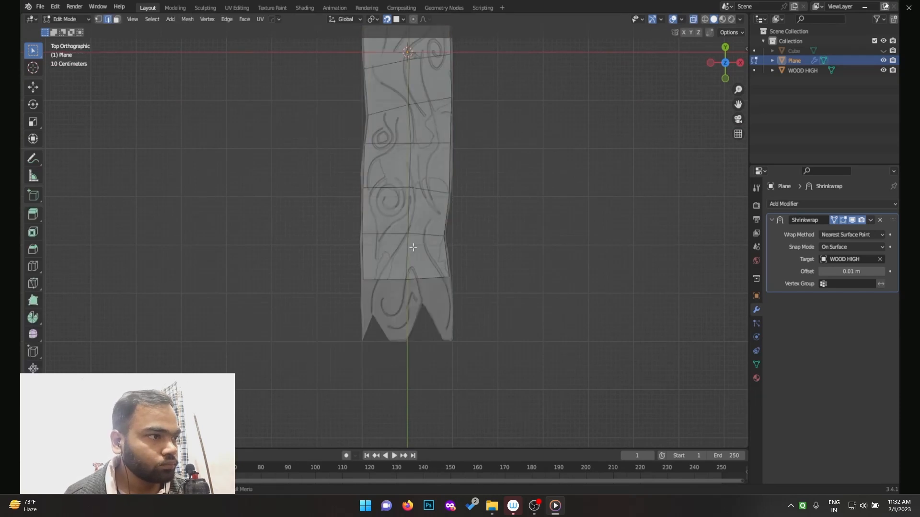
# Step: Extrude the last row's two edges towards the jagged end, the right one about 0.14 m and the left one about 0.44 m
pyautogui.keyDown('shift'); pyautogui.moveTo(415, 241); pyautogui.dragTo(421, 150, button='middle'); pyautogui.keyUp('shift')
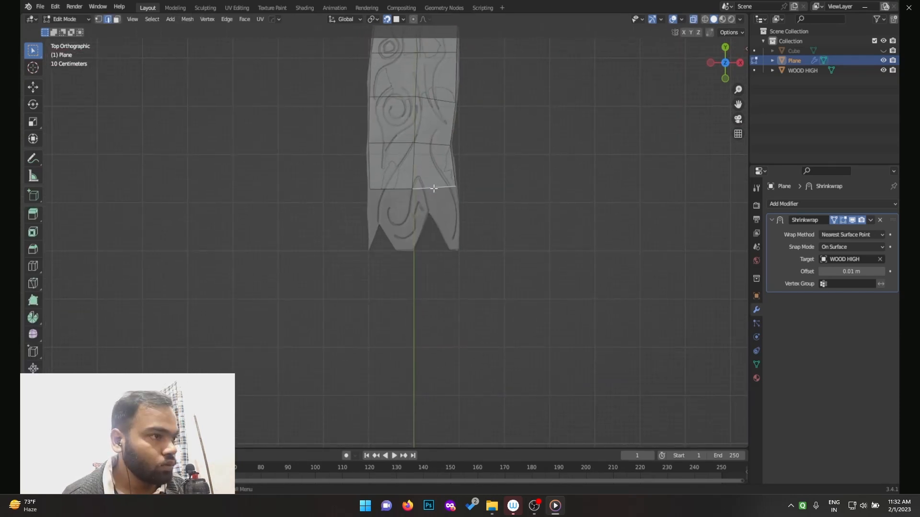
pyautogui.scroll(5, 433, 186)
pyautogui.keyDown('shift'); pyautogui.moveTo(451, 123); pyautogui.dragTo(451, 247, button='middle'); pyautogui.keyUp('shift')
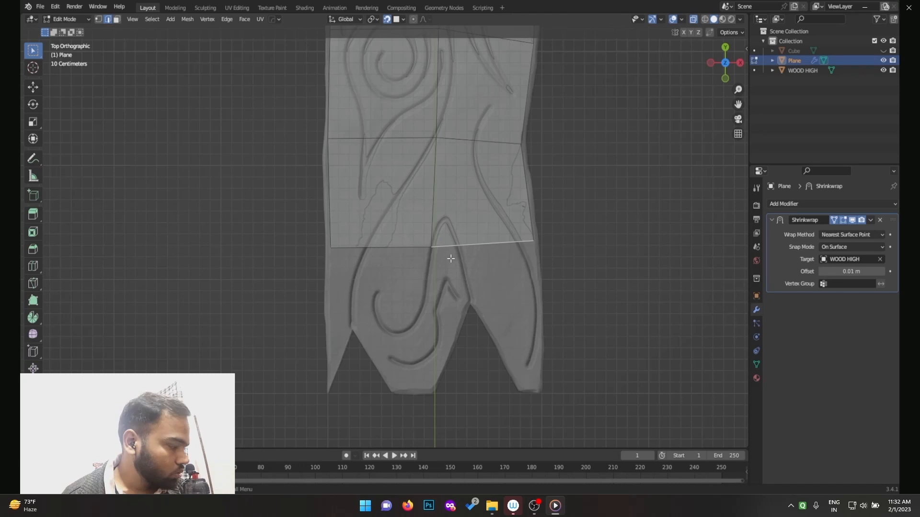
pyautogui.press('e')
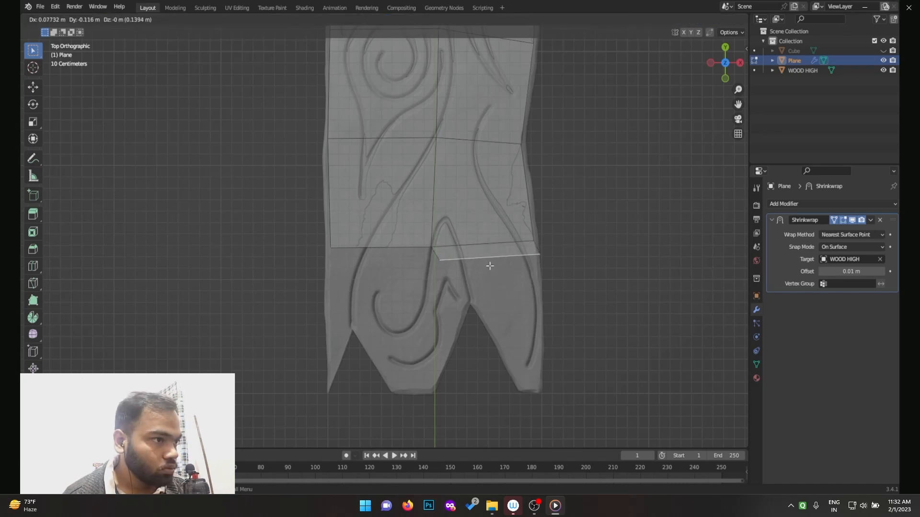
pyautogui.click(484, 264)
pyautogui.click(411, 254)
pyautogui.press('e')
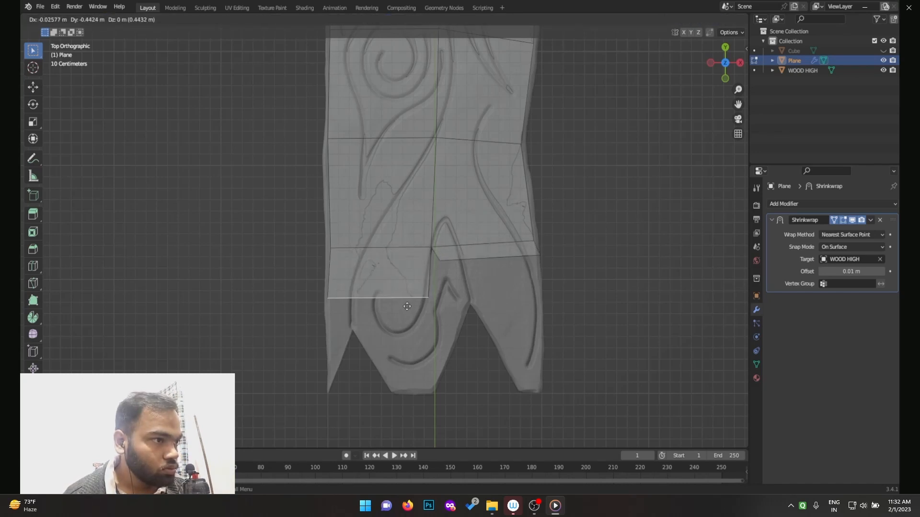
pyautogui.click(431, 278)
# Step: Move the right extruded edge to the right tooth's tip and the row's centre vertex to the apex of the right notch
pyautogui.click(495, 259)
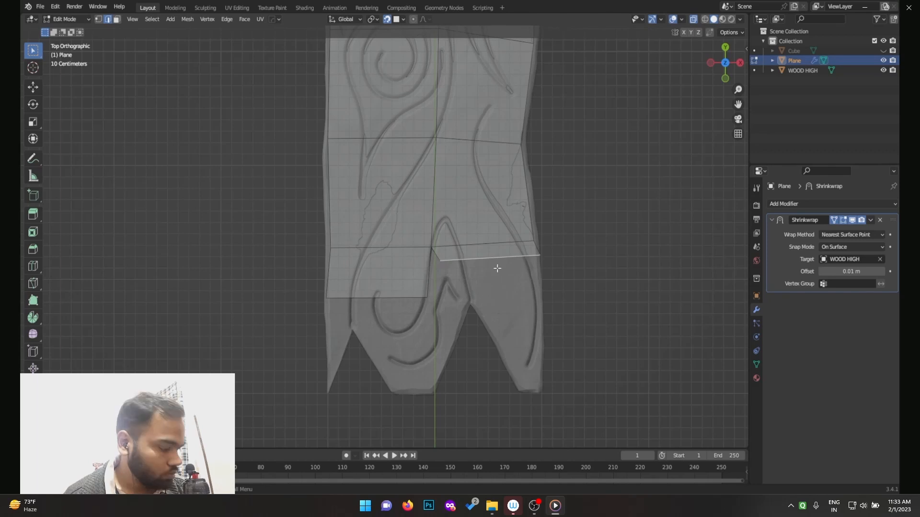
pyautogui.press('e')
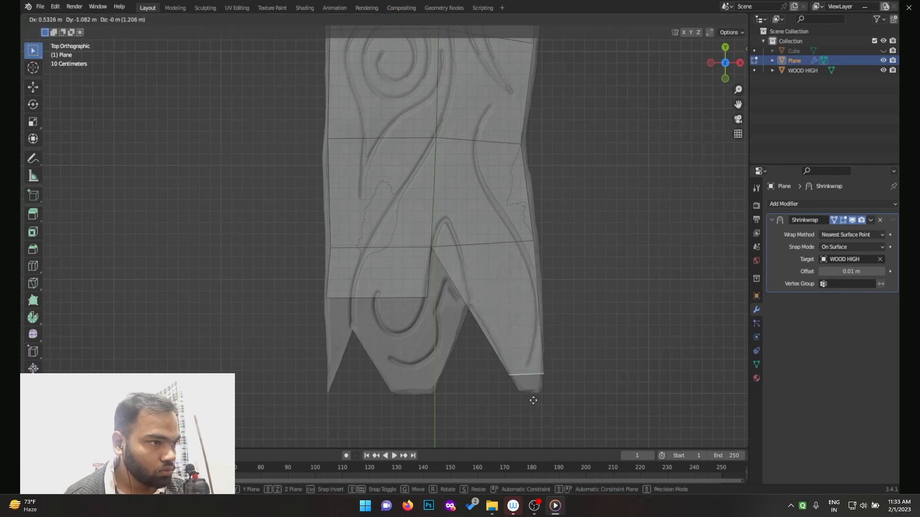
pyautogui.click(538, 406)
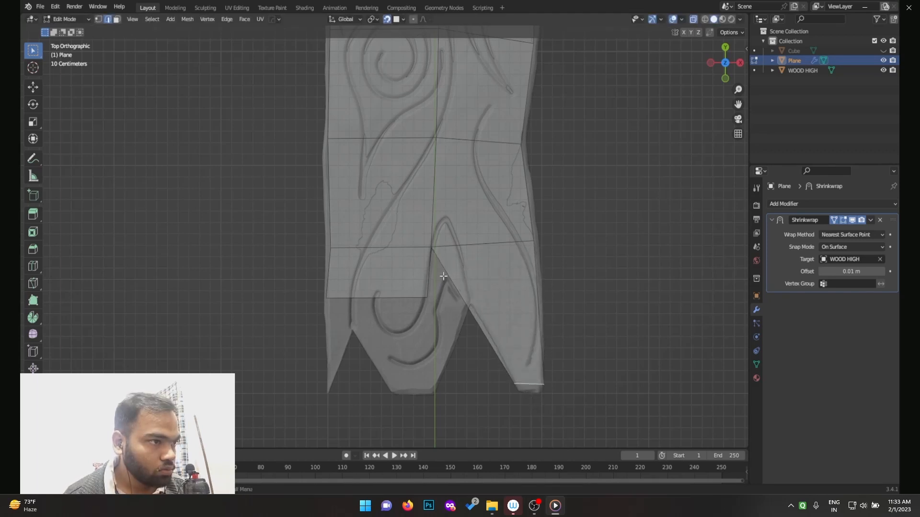
pyautogui.press('1')
pyautogui.click(439, 249)
pyautogui.press('g')
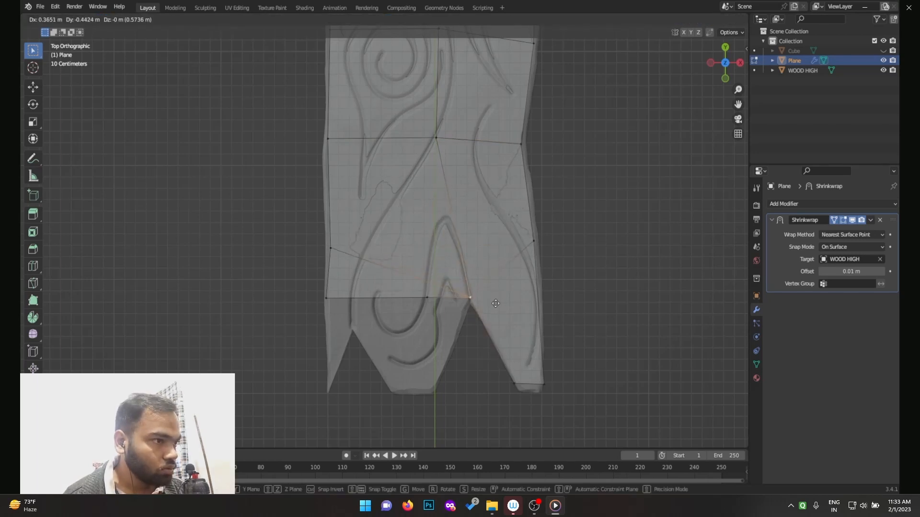
# Step: Place the left extruded edge's two vertices at the right and left corners of the middle tooth's tip
pyautogui.click(430, 300)
pyautogui.press('g')
pyautogui.click(442, 407)
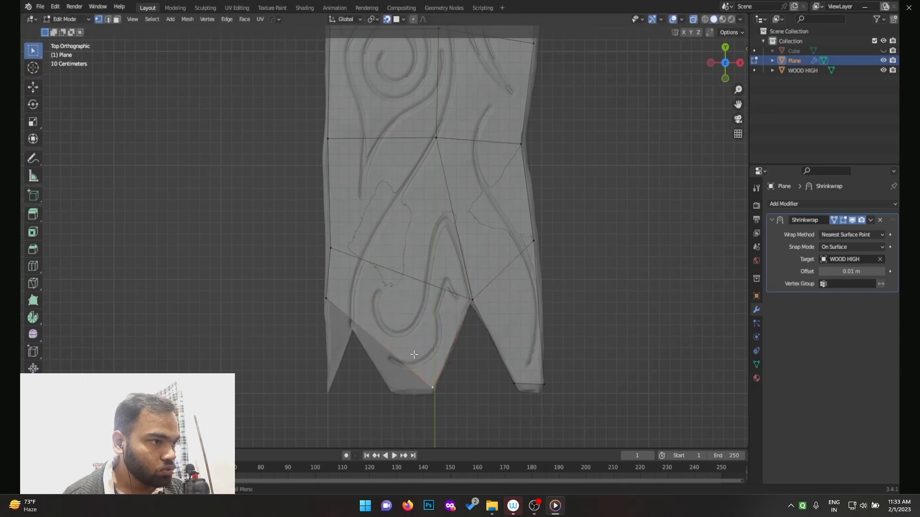
pyautogui.click(329, 298)
pyautogui.press('g')
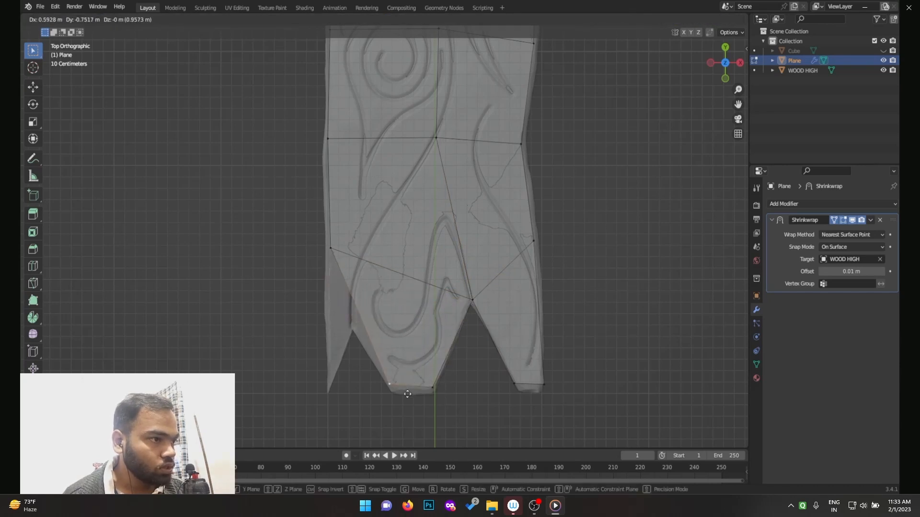
pyautogui.click(411, 400)
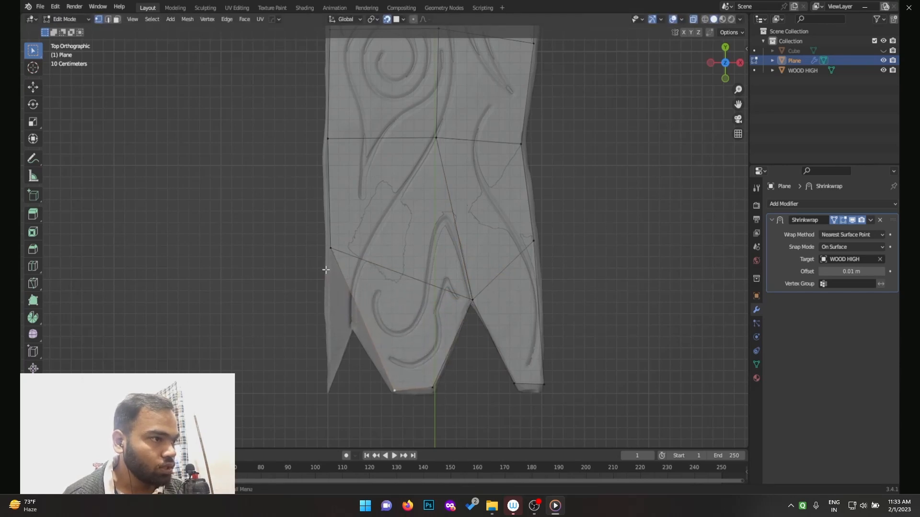
# Step: Extrude the middle tooth's left slanted edge slightly outward and move its lower vertex to the apex of the left notch
pyautogui.press('2')
pyautogui.click(352, 297)
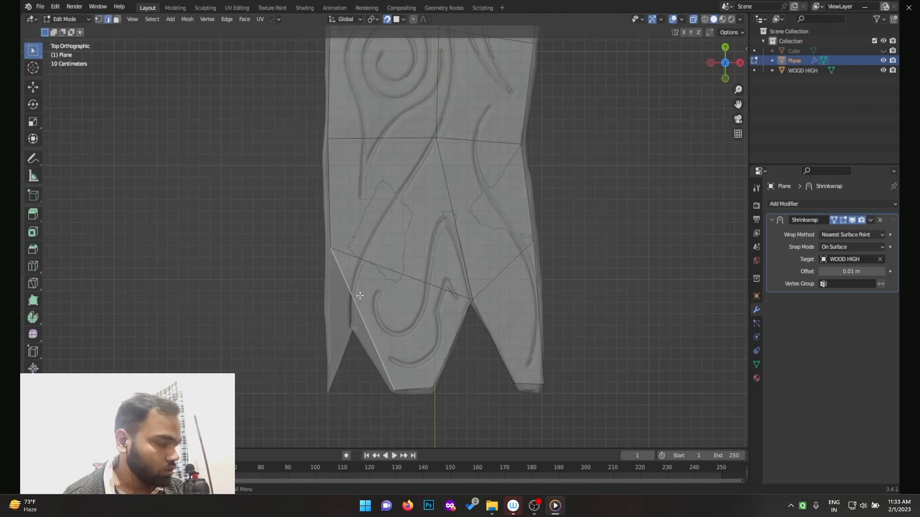
pyautogui.press('g')
pyautogui.click(394, 285)
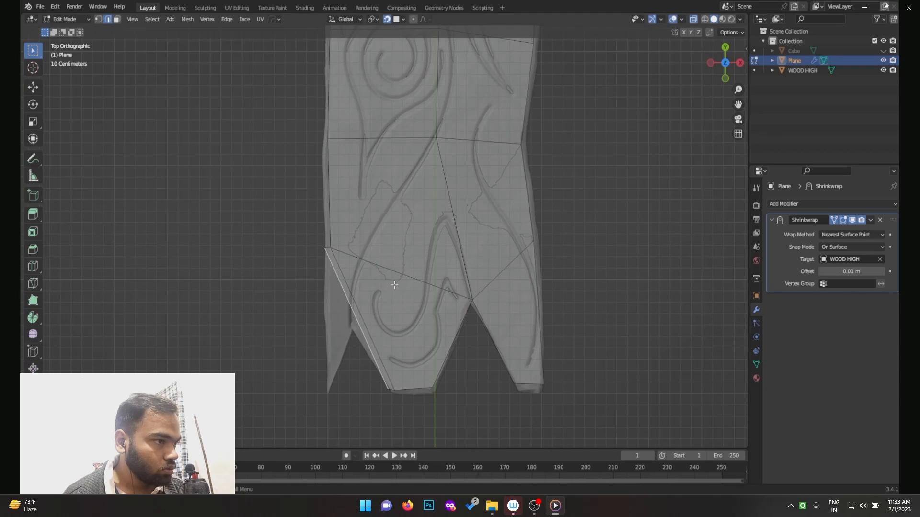
pyautogui.press('1')
pyautogui.click(388, 390)
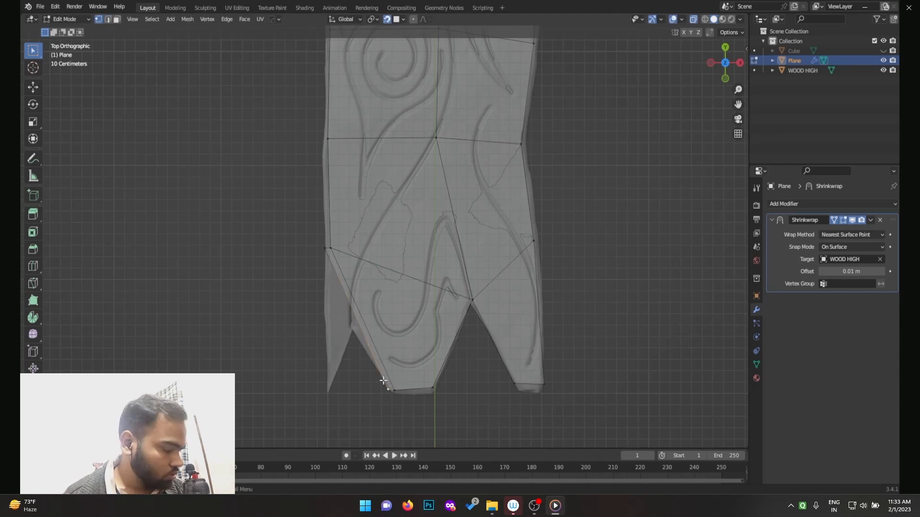
pyautogui.press('g')
pyautogui.click(340, 278)
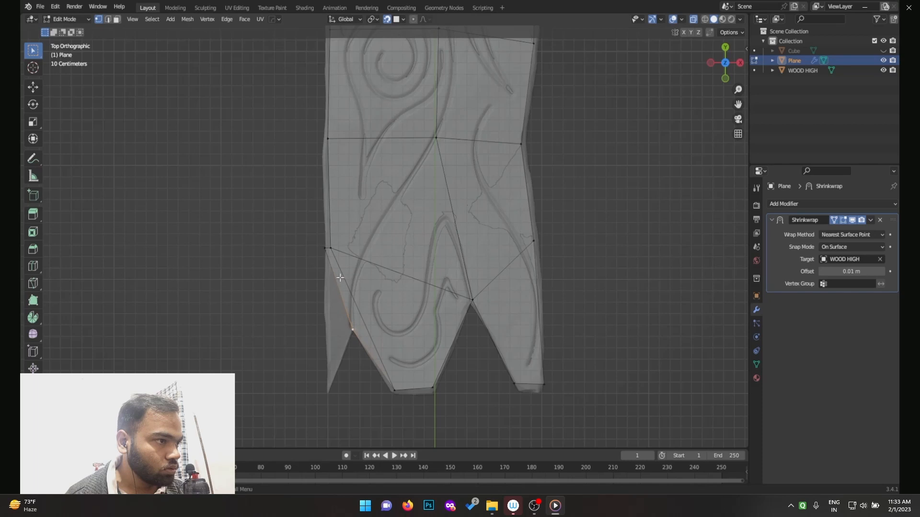
# Step: Move the new edge's upper vertex down the plank's left side beside the left notch, and shift the row vertex above it out to that side
pyautogui.click(326, 254)
pyautogui.press('g')
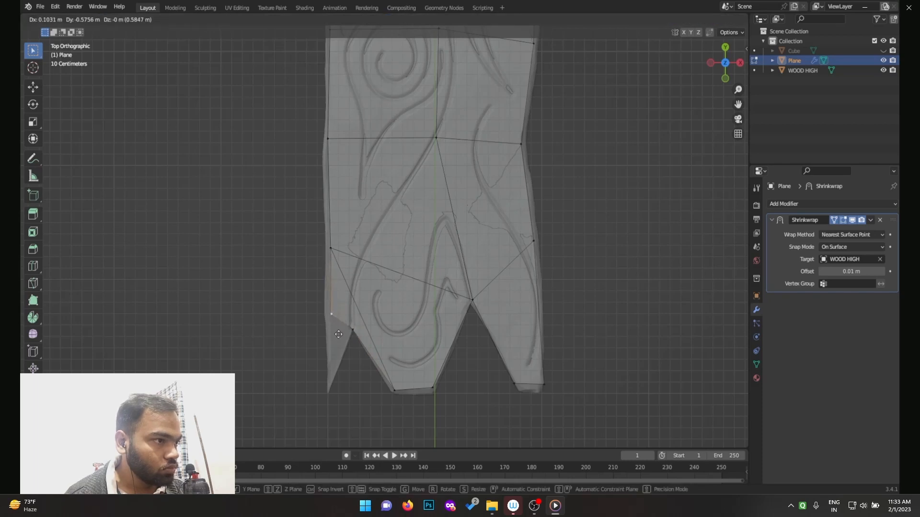
pyautogui.click(337, 342)
pyautogui.click(334, 244)
pyautogui.press('g')
pyautogui.click(330, 244)
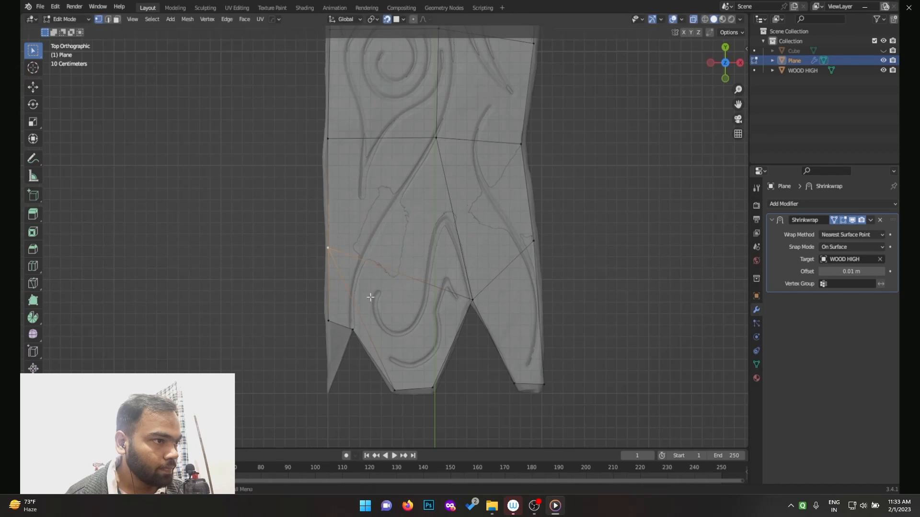
# Step: Fine-tune the side vertex beside the left notch so it sits on the plank's left edge
pyautogui.click(337, 317)
pyautogui.click(333, 319)
pyautogui.keyDown('shift'); pyautogui.moveTo(338, 305); pyautogui.dragTo(419, 180, button='middle'); pyautogui.keyUp('shift')
pyautogui.scroll(9, 387, 211)
pyautogui.scroll(-1, 427, 181)
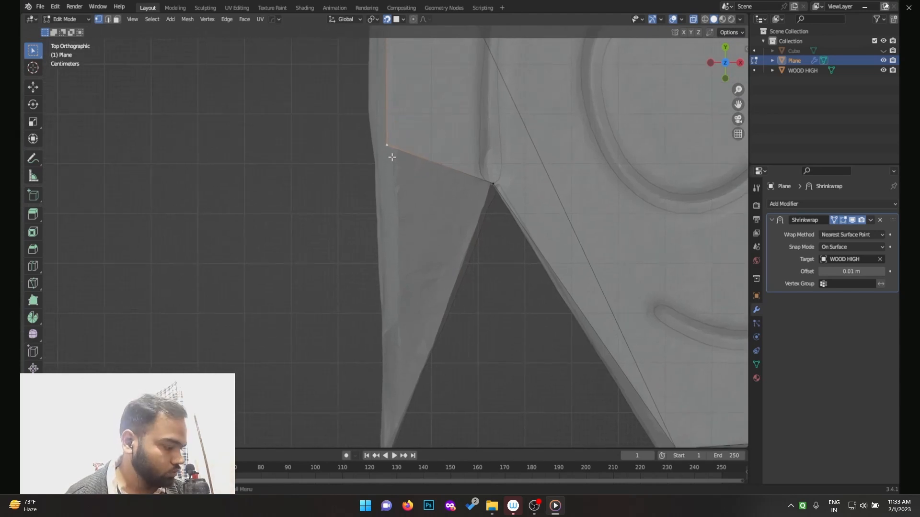
pyautogui.press('g')
pyautogui.click(404, 154)
# Step: Extrude the edge between the plank's left side and the left notch's apex down to the left tooth's tip, narrowed to fit
pyautogui.press('2')
pyautogui.click(448, 173)
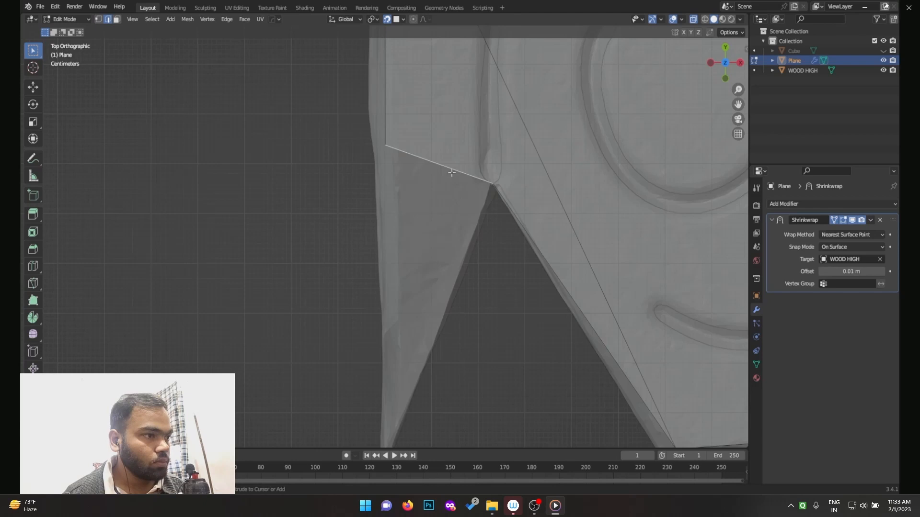
pyautogui.scroll(-3, 445, 216)
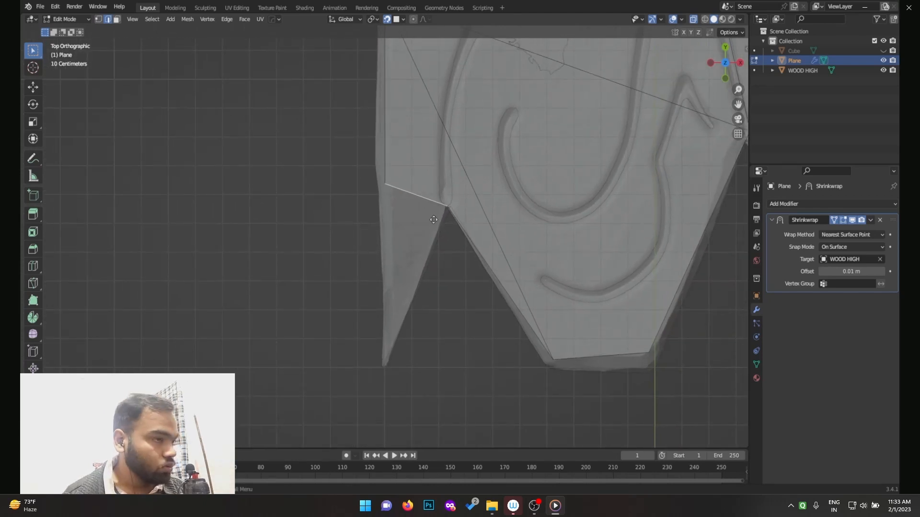
pyautogui.press('g')
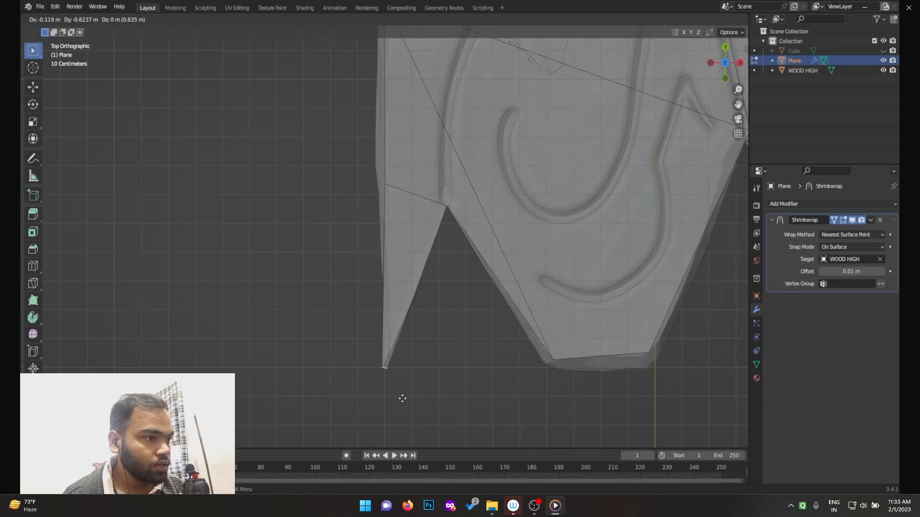
pyautogui.click(403, 396)
# Step: Turn on the Statistics overlay in the viewport
pyautogui.moveTo(415, 330); pyautogui.dragTo(426, 241, button='middle')
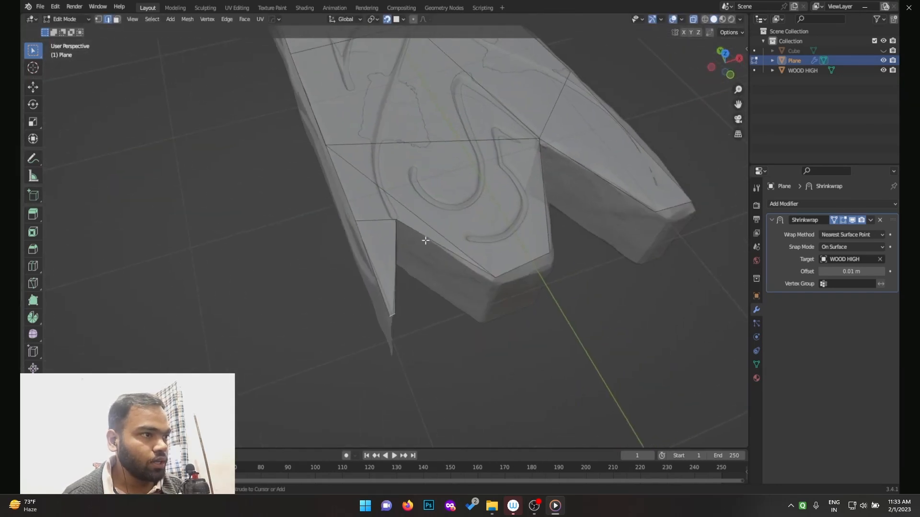
pyautogui.scroll(2, 425, 240)
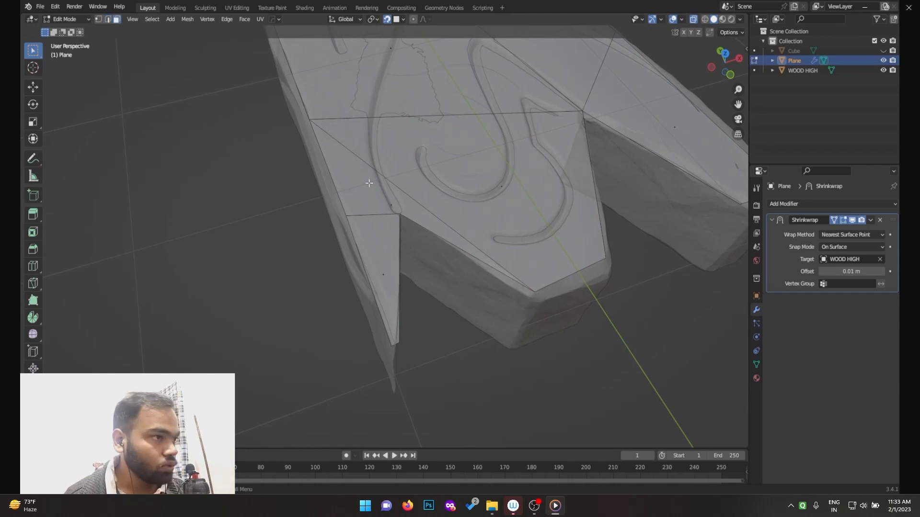
pyautogui.click(393, 209)
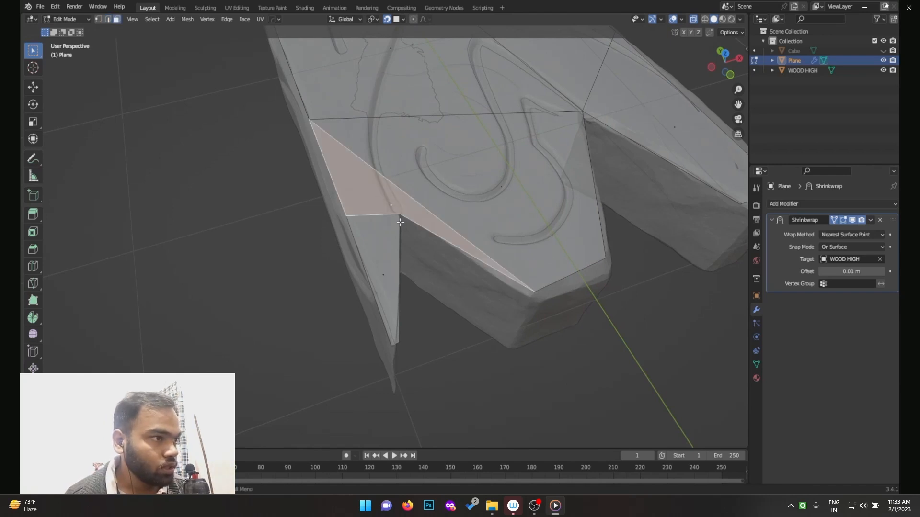
pyautogui.press('1')
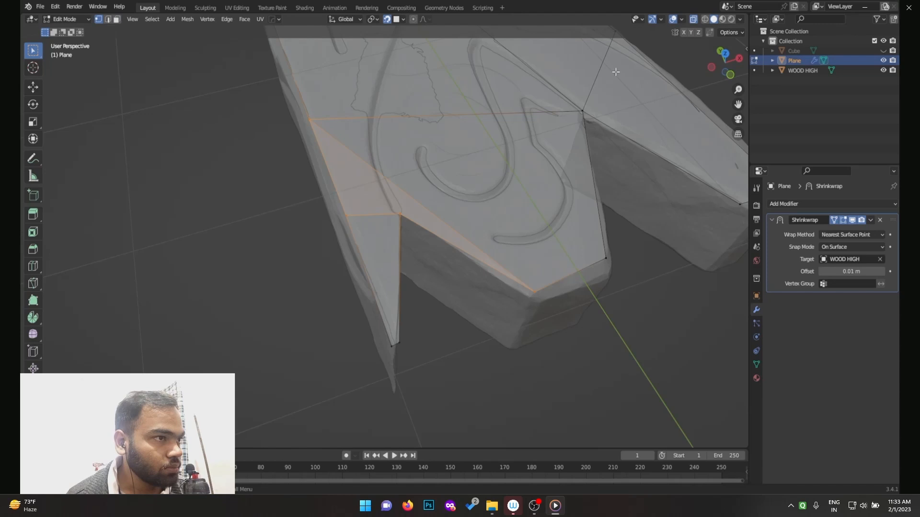
pyautogui.click(681, 19)
pyautogui.click(625, 99)
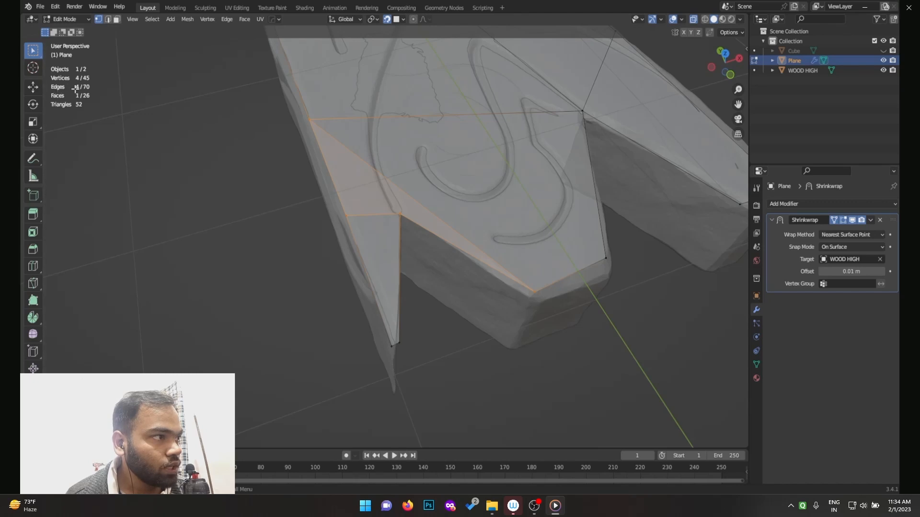
# Step: Select the top faces around the left notch one at a time and check each one's vertex count in the statistics
pyautogui.hotkey('alt', 'a')
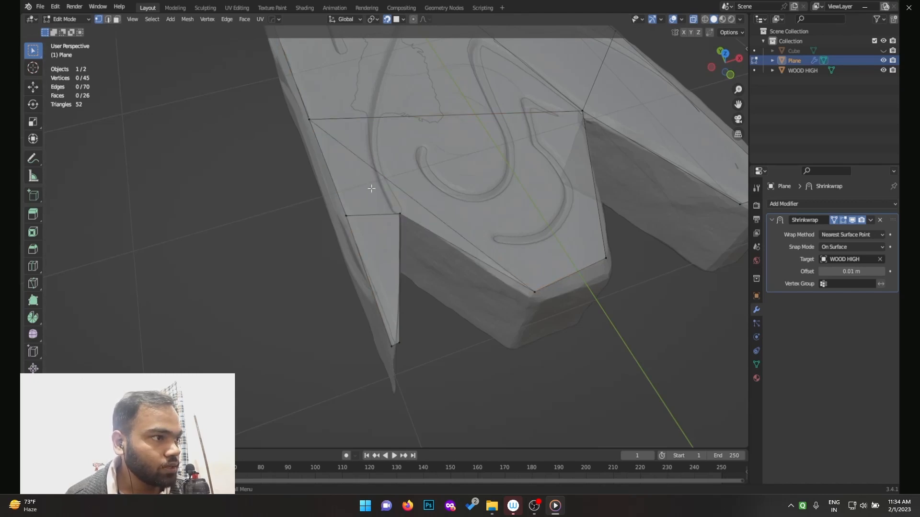
pyautogui.press('3')
pyautogui.click(391, 206)
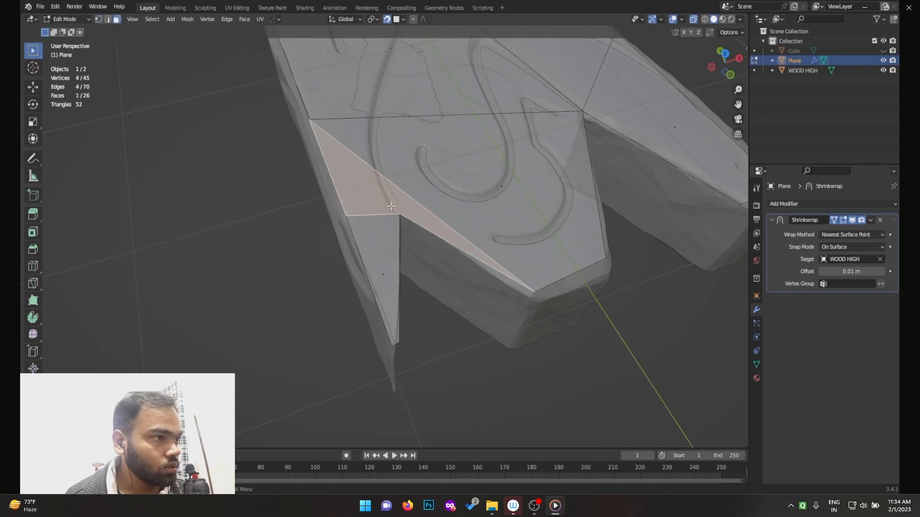
pyautogui.click(378, 275)
pyautogui.hotkey('alt', 'a')
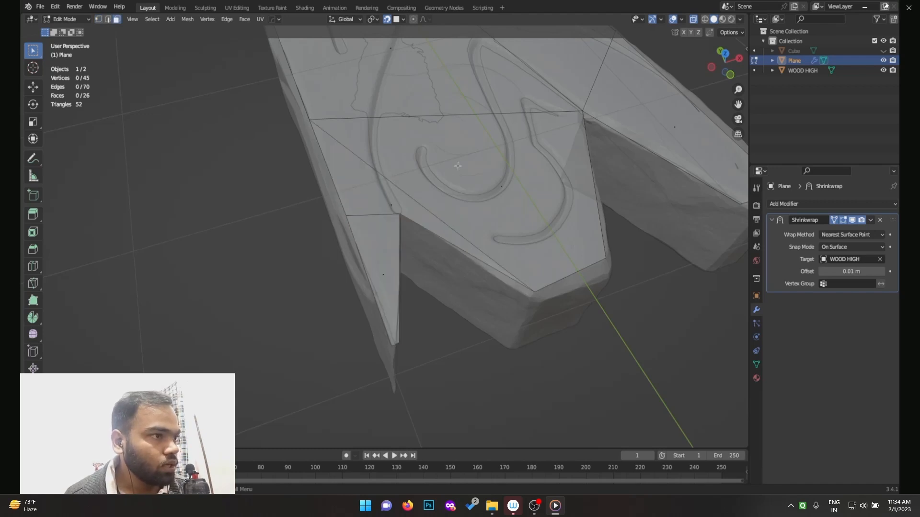
pyautogui.click(499, 192)
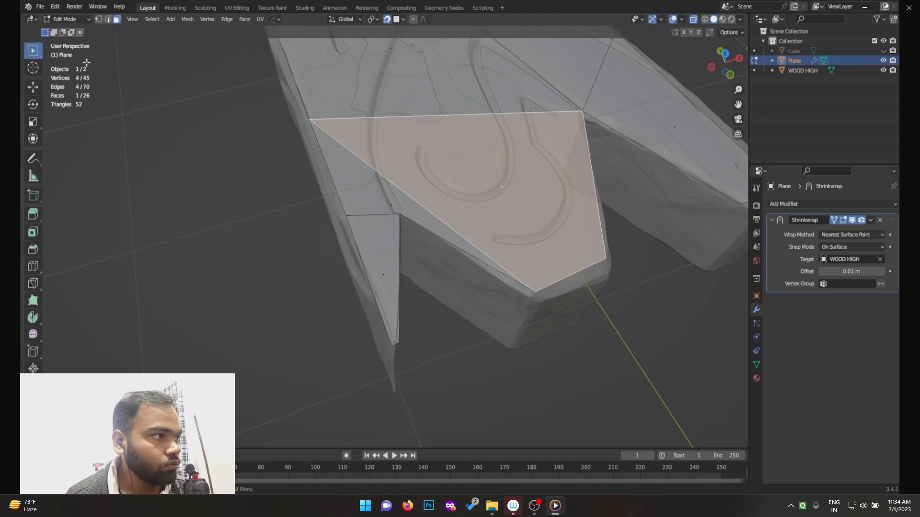
pyautogui.hotkey('alt', 'a')
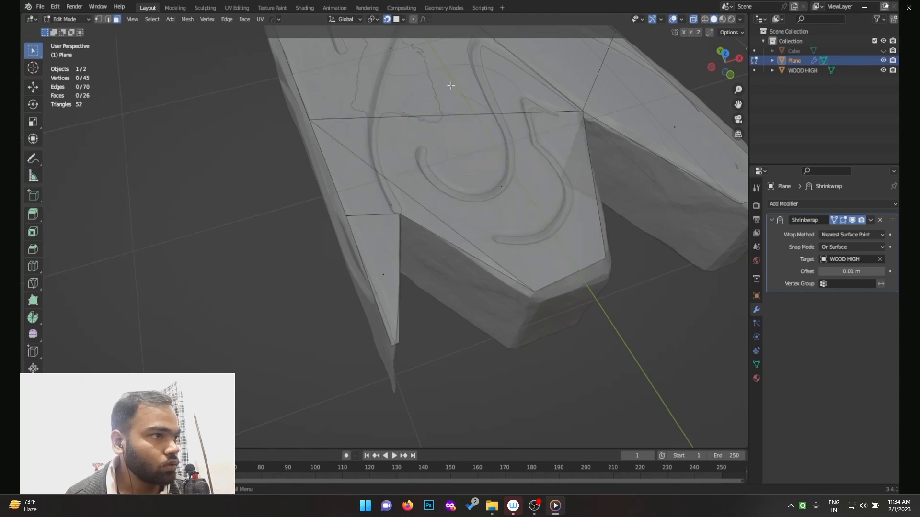
pyautogui.click(398, 47)
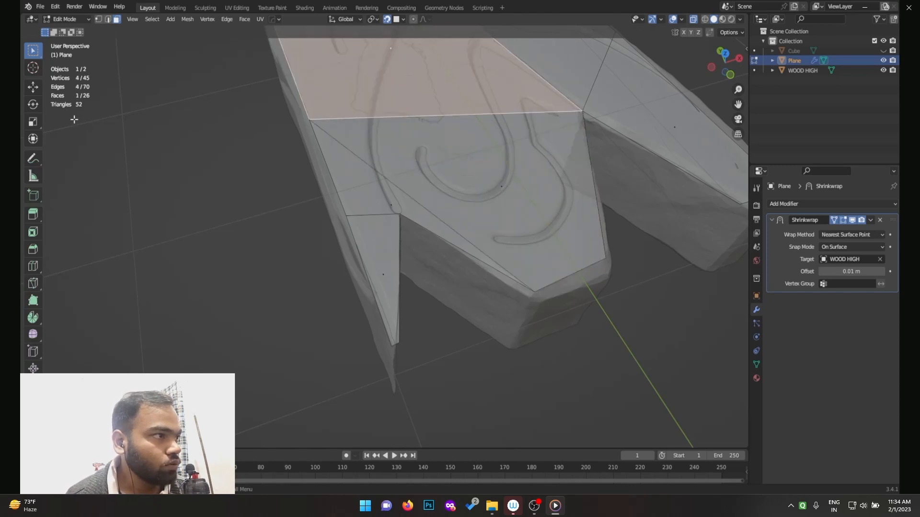
# Step: Switch to Object Mode and examine how the low-poly mesh fits the plank's notched end
pyautogui.moveTo(599, 85); pyautogui.dragTo(568, 200, button='middle')
pyautogui.press('Tab')
pyautogui.scroll(-5, 554, 134)
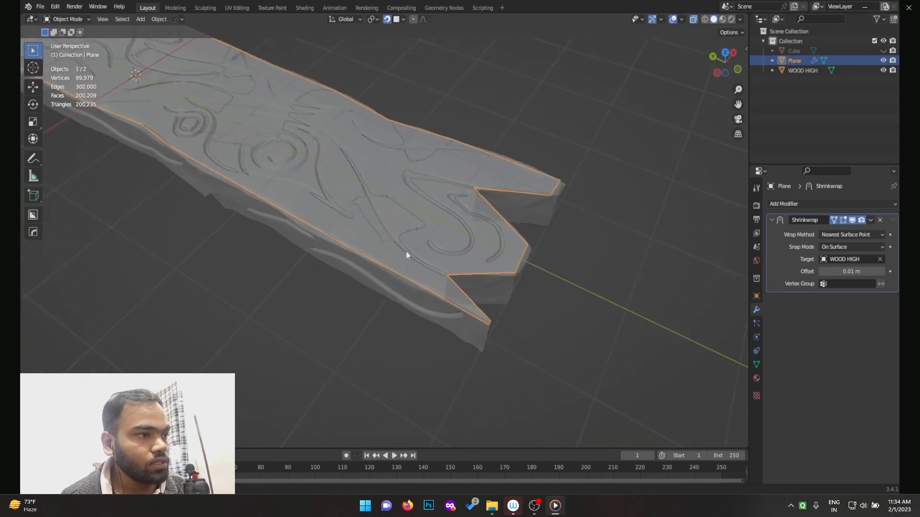
pyautogui.scroll(5, 415, 205)
pyautogui.keyDown('shift'); pyautogui.moveTo(642, 157); pyautogui.dragTo(496, 258, button='middle'); pyautogui.keyUp('shift')
pyautogui.scroll(2, 522, 158)
pyautogui.moveTo(510, 172)
pyautogui.keyDown('shift'); pyautogui.mouseDown(button='middle')
pyautogui.moveTo(596, 128)
pyautogui.moveTo(559, 117)
pyautogui.moveTo(537, 132)
pyautogui.moveTo(542, 177)
pyautogui.moveTo(499, 182)
pyautogui.mouseUp(button='middle'); pyautogui.keyUp('shift')
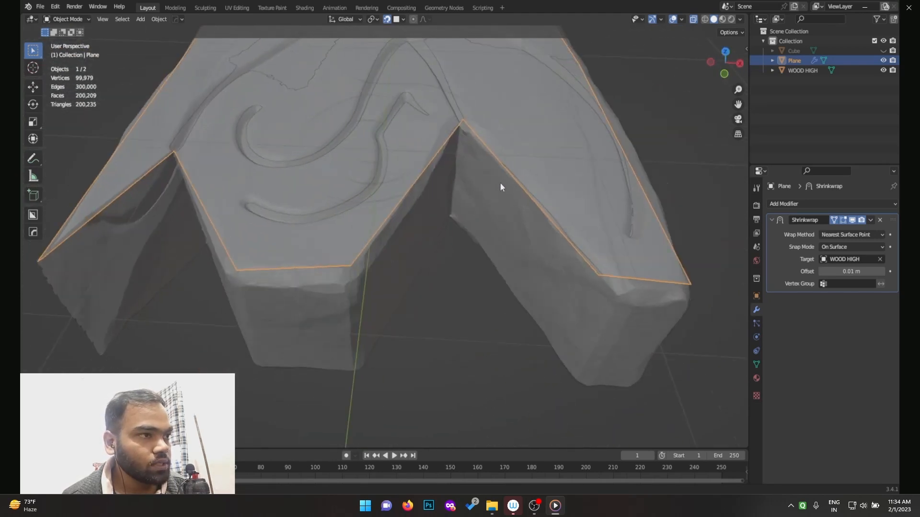
# Step: Return to Edit Mode and move the mesh corner at the plank's left side crack inward toward the crack's inner tip
pyautogui.press('Tab')
pyautogui.press('KP_3')
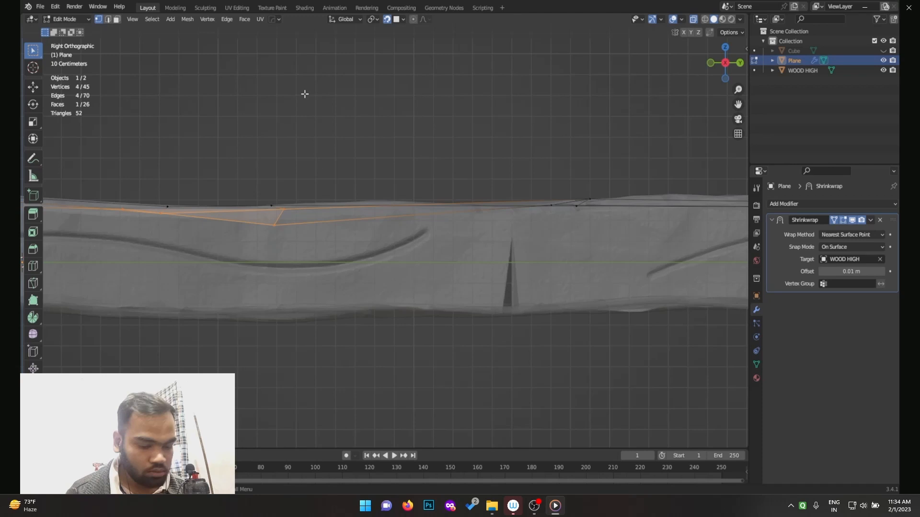
pyautogui.press('ctrl+KP_3')
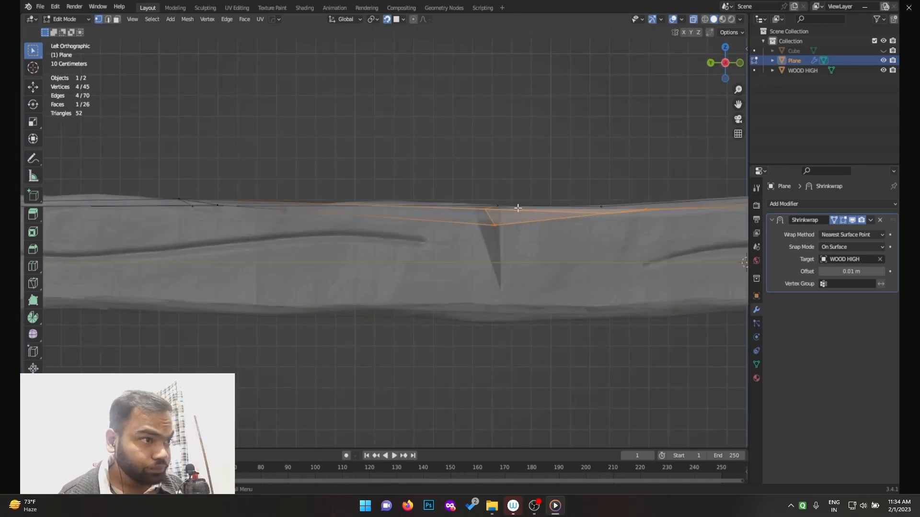
pyautogui.keyDown('shift'); pyautogui.moveTo(519, 233); pyautogui.dragTo(466, 284, button='middle'); pyautogui.keyUp('shift')
pyautogui.scroll(6, 493, 206)
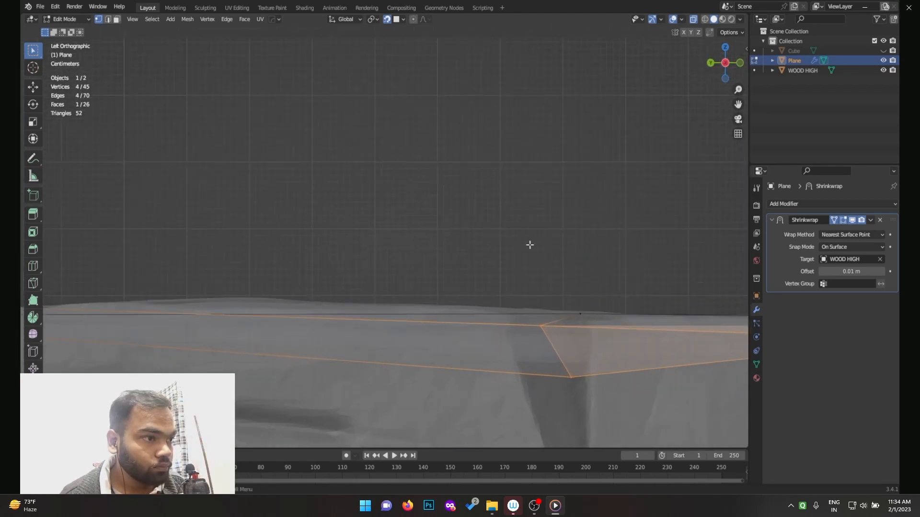
pyautogui.moveTo(615, 294); pyautogui.dragTo(609, 351, button='middle')
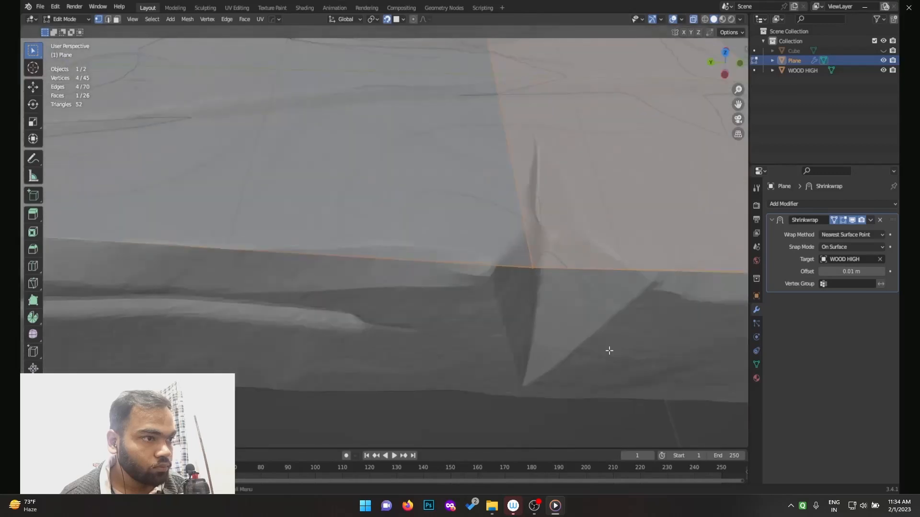
pyautogui.press('g')
pyautogui.click(595, 234)
# Step: Turn off X-ray and shift the vertex at the side crack along the Z axis
pyautogui.click(693, 19)
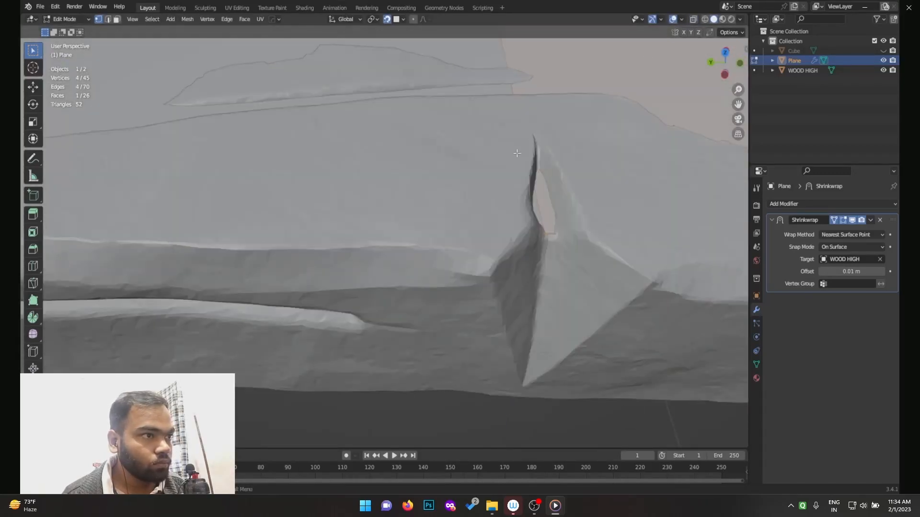
pyautogui.scroll(-5, 494, 259)
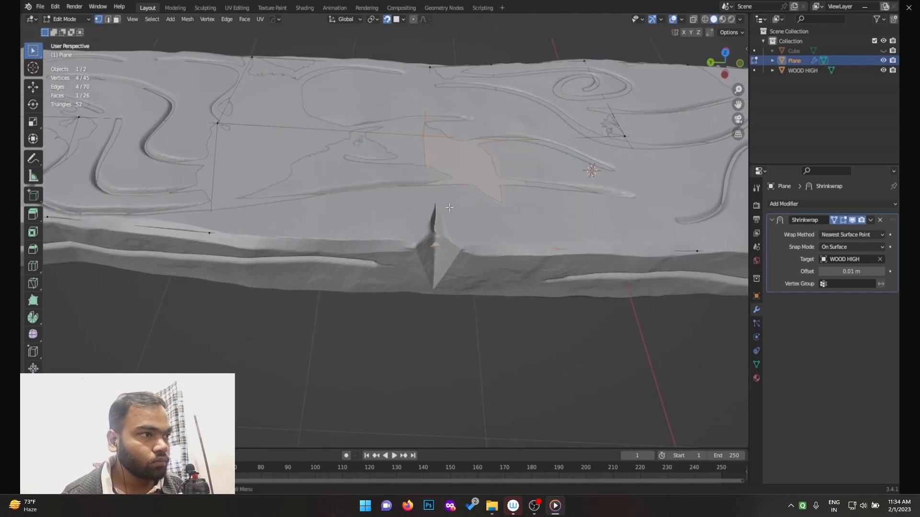
pyautogui.press('g')
pyautogui.press('z')
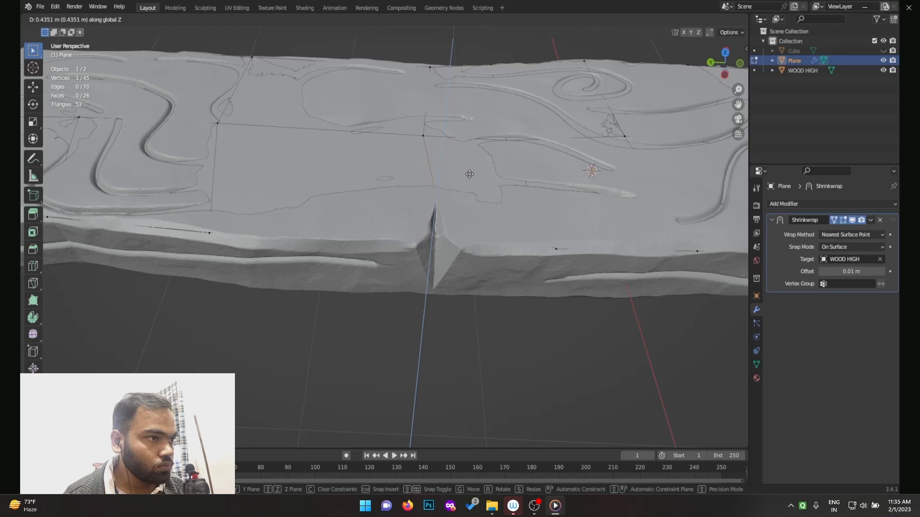
pyautogui.click(468, 190)
pyautogui.moveTo(469, 190); pyautogui.dragTo(450, 134, button='middle')
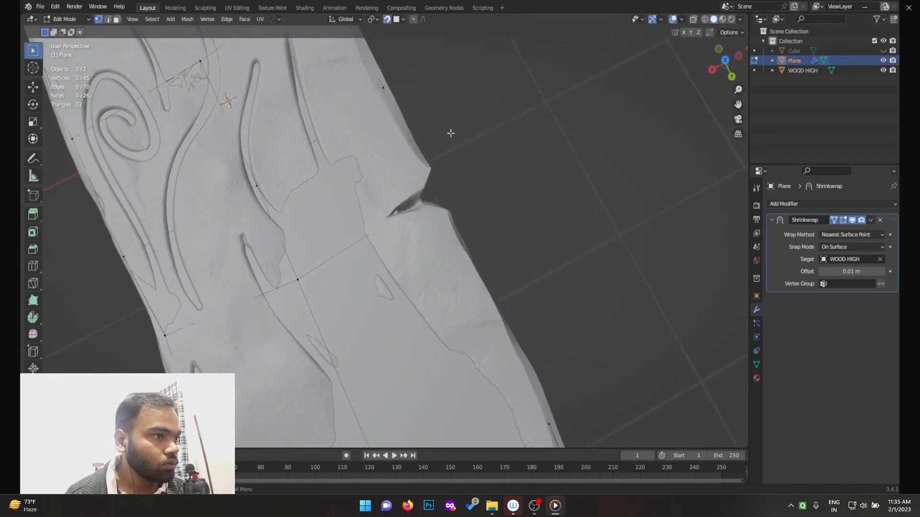
# Step: Turn X-ray back on and, in top view, move the crack vertex outward to the plank's left edge
pyautogui.click(693, 19)
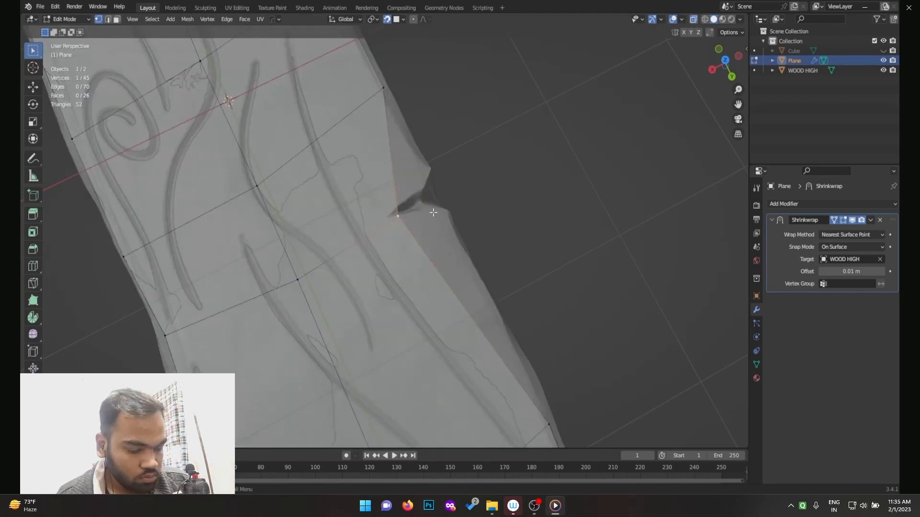
pyautogui.press('KP_7')
pyautogui.moveTo(427, 270); pyautogui.dragTo(400, 213, button='middle')
pyautogui.press('KP_7')
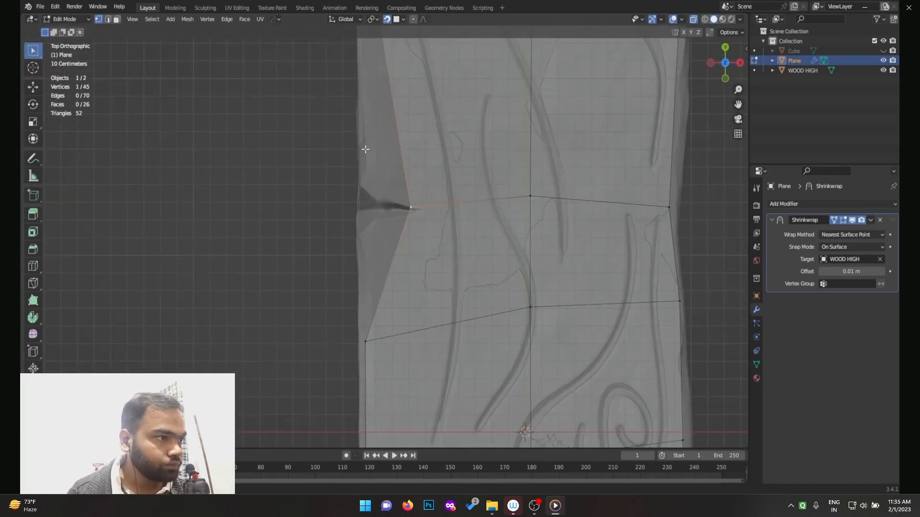
pyautogui.press('g')
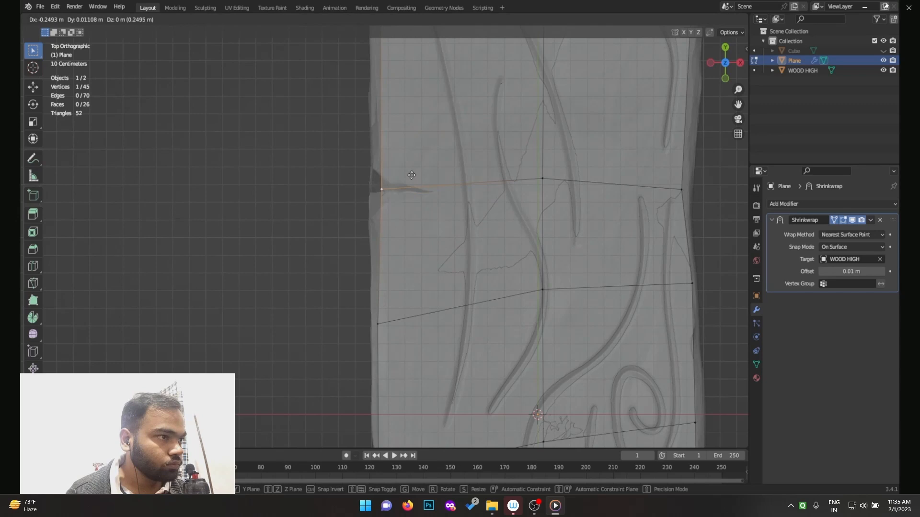
pyautogui.click(410, 175)
# Step: Straighten the crack's vertex row by lowering its middle vertex and nudging its right-side vertex outward to the plank's edge
pyautogui.click(540, 177)
pyautogui.press('g')
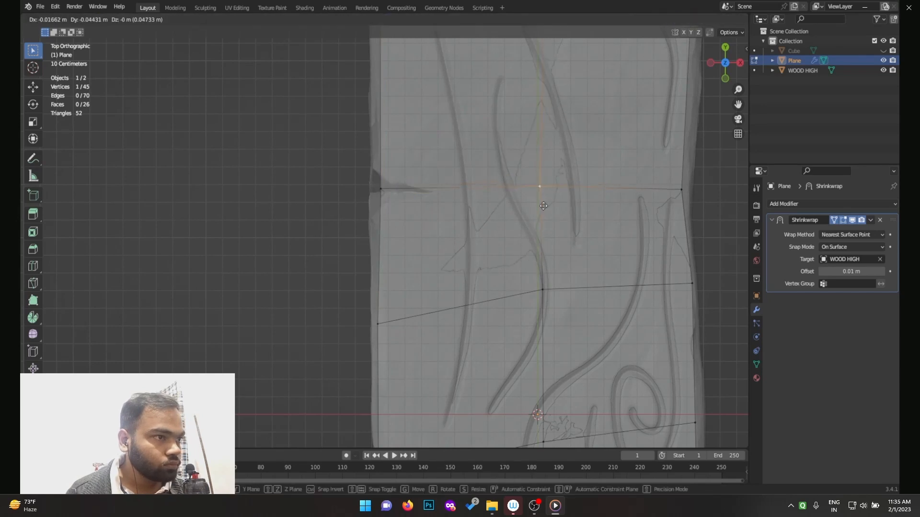
pyautogui.click(494, 182)
pyautogui.keyDown('shift'); pyautogui.moveTo(689, 171); pyautogui.dragTo(572, 372, button='middle'); pyautogui.keyUp('shift')
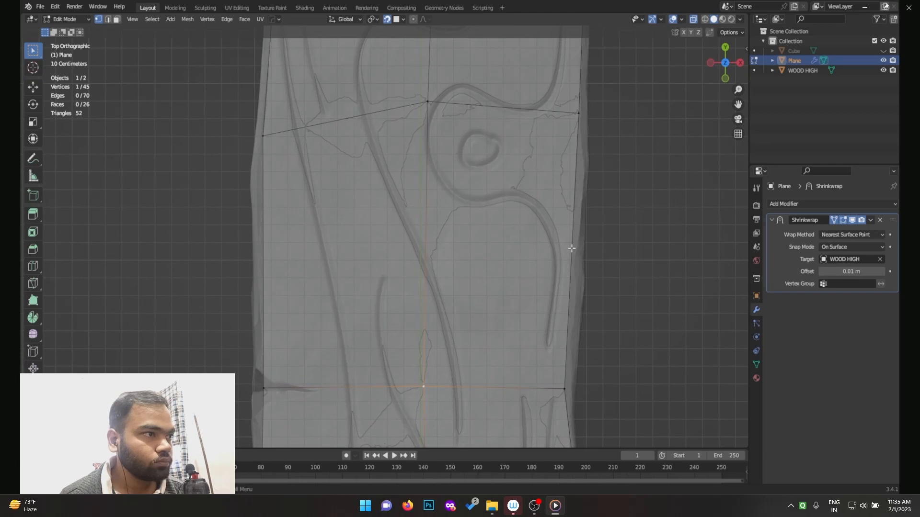
pyautogui.click(582, 121)
pyautogui.click(570, 388)
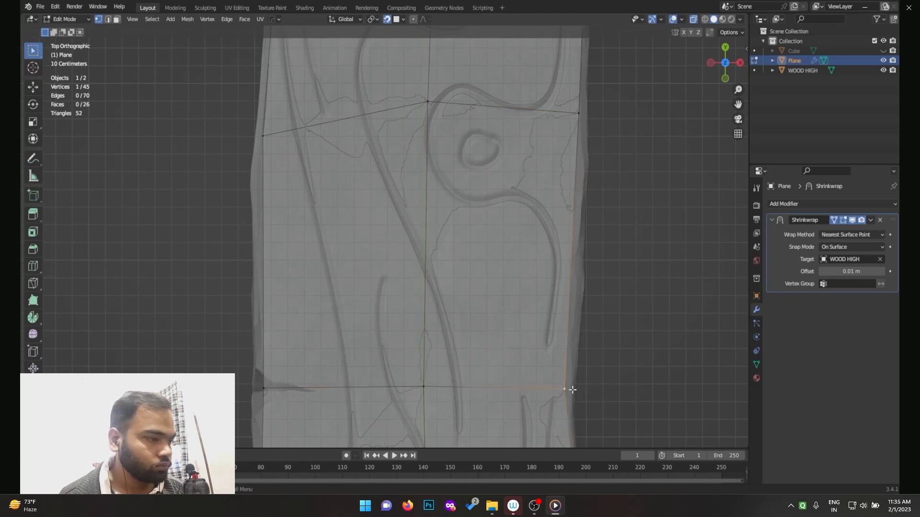
pyautogui.press('g')
pyautogui.click(576, 379)
# Step: Straighten the row above the crack by sliding its middle and right-side vertices down along their lengthwise edges
pyautogui.keyDown('ctrl'); pyautogui.moveTo(380, 311); pyautogui.dragTo(406, 309, button='middle'); pyautogui.keyUp('ctrl')
pyautogui.keyDown('shift'); pyautogui.moveTo(407, 310); pyautogui.dragTo(474, 331, button='middle'); pyautogui.keyUp('shift')
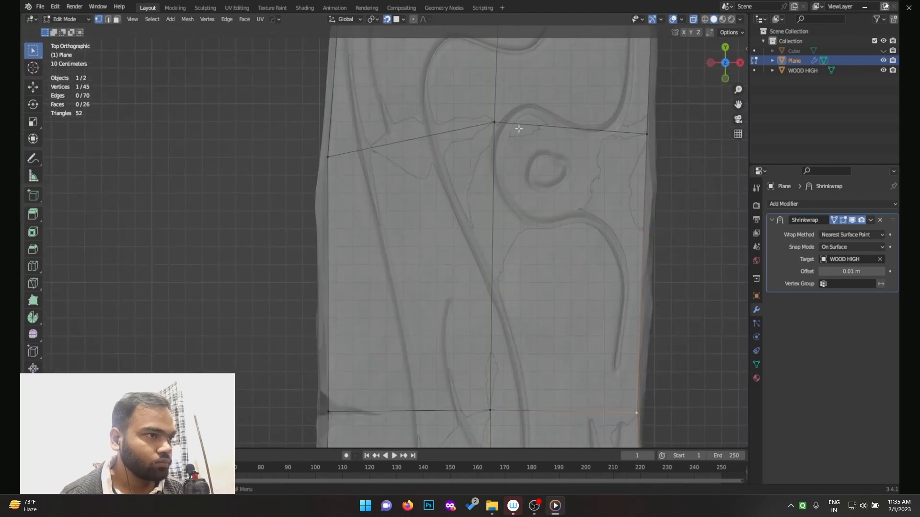
pyautogui.click(499, 119)
pyautogui.press('g')
pyautogui.press('y')
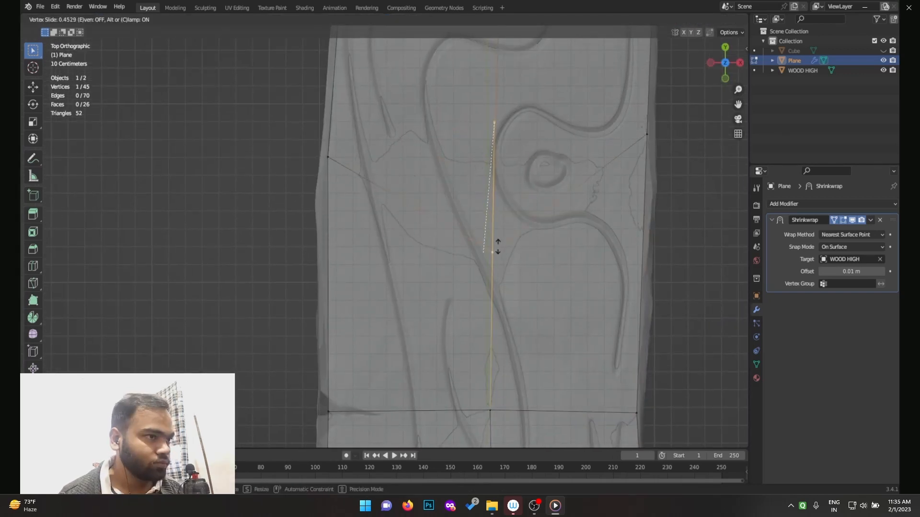
pyautogui.click(509, 150)
pyautogui.click(647, 135)
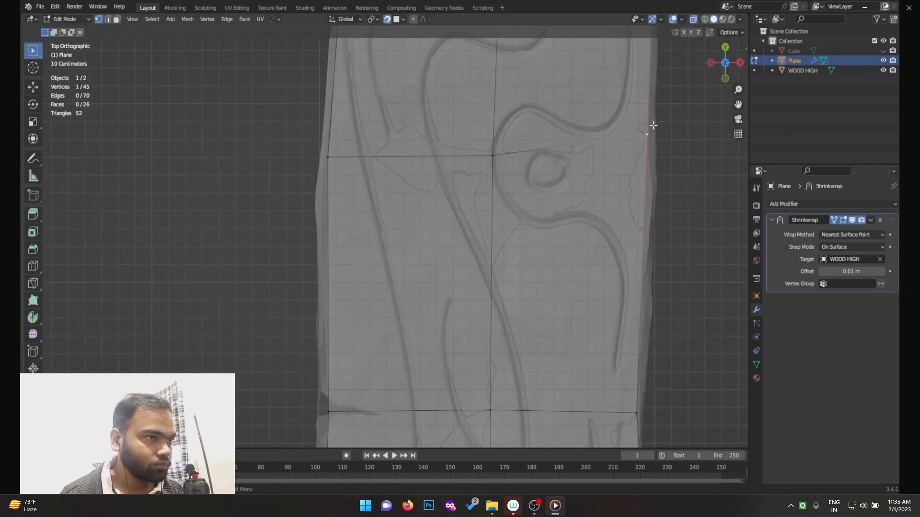
pyautogui.press('g')
pyautogui.press('g')
pyautogui.click(650, 152)
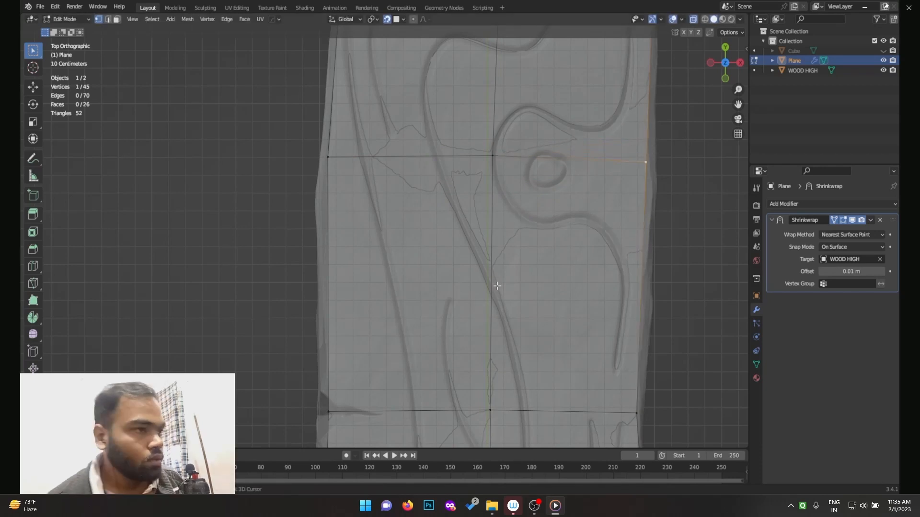
pyautogui.scroll(3, 556, 173)
pyautogui.moveTo(556, 173); pyautogui.dragTo(691, 127, button='middle')
pyautogui.scroll(-4, 565, 190)
pyautogui.keyDown('shift'); pyautogui.moveTo(333, 218); pyautogui.dragTo(379, 273, button='middle'); pyautogui.keyUp('shift')
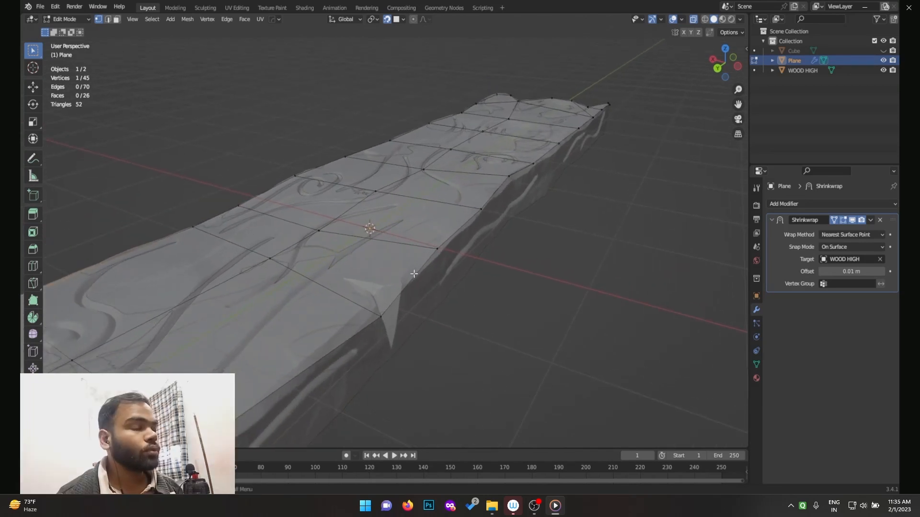
pyautogui.click(383, 316)
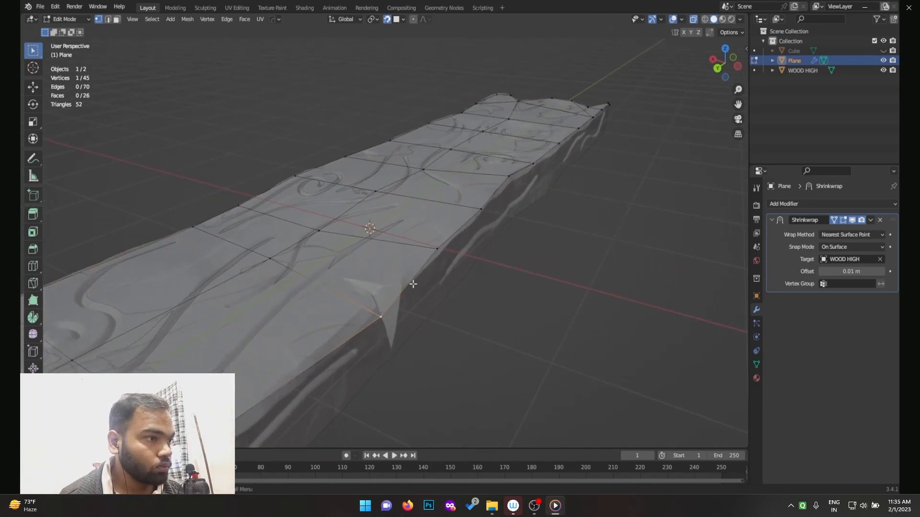
pyautogui.moveTo(398, 270); pyautogui.dragTo(388, 302, button='middle')
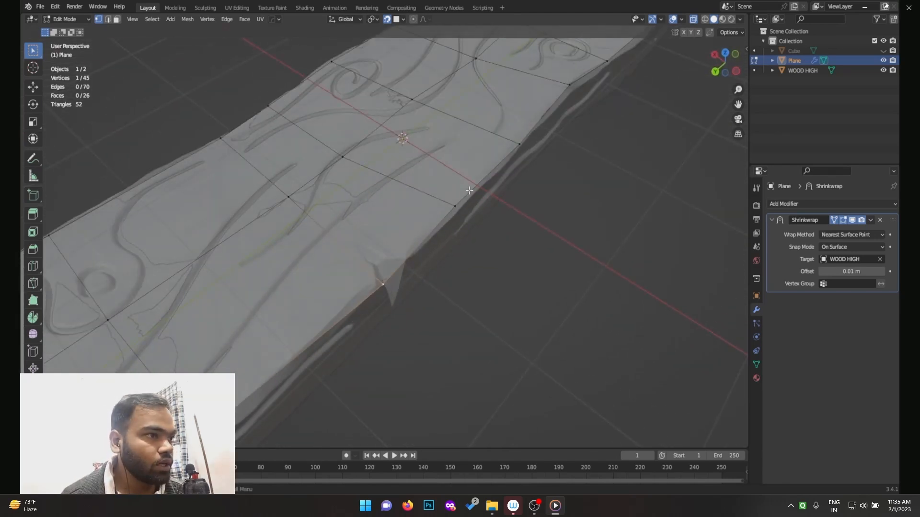
# Step: Try to extrude the entire cracked-side edge loop downward in front view and flatten it by scaling to 0 along Z
pyautogui.press('2')
pyautogui.keyDown('alt'); pyautogui.click(426, 232); pyautogui.keyUp('alt')
pyautogui.scroll(-4, 435, 216)
pyautogui.moveTo(377, 258); pyautogui.dragTo(403, 191, button='middle')
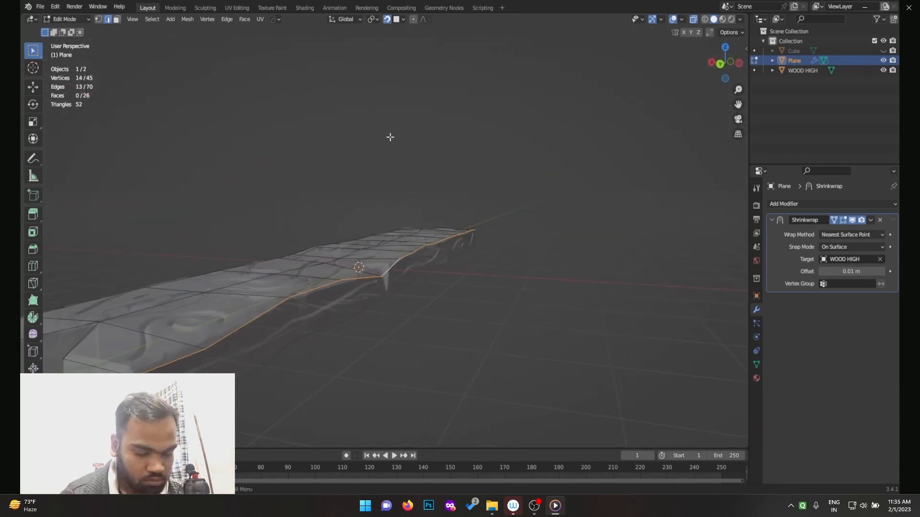
pyautogui.press('KP_3')
pyautogui.press('KP_1')
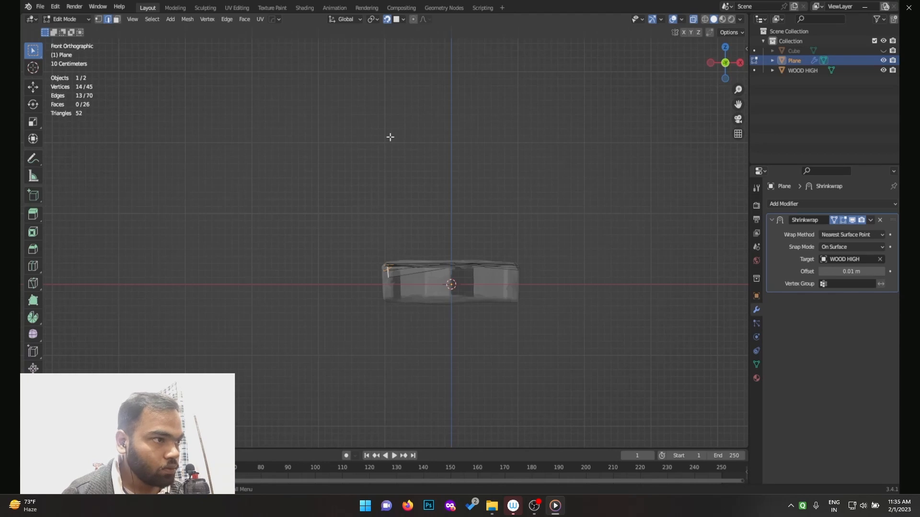
pyautogui.scroll(7, 597, 168)
pyautogui.press('s')
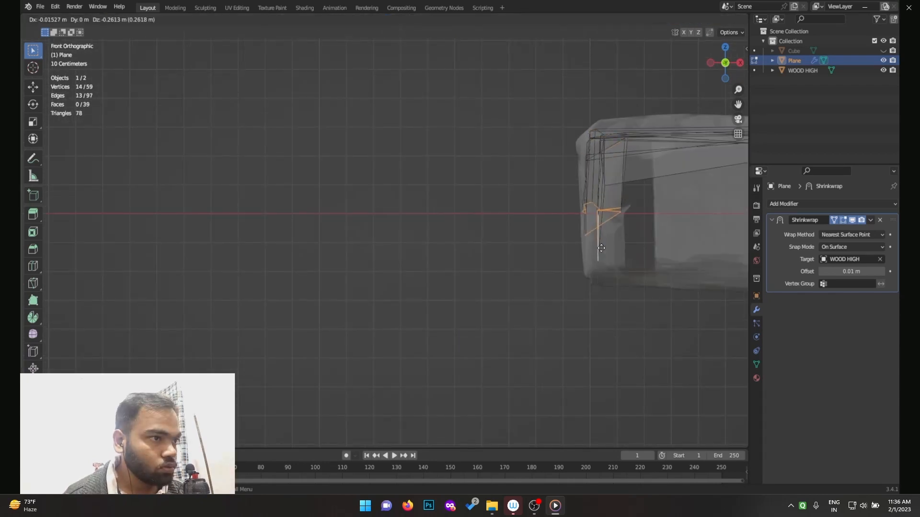
pyautogui.press('z')
pyautogui.press('0')
pyautogui.press('Return')
# Step: Show the viewport overlays again and undo the full side-loop extrusion
pyautogui.moveTo(647, 232); pyautogui.dragTo(590, 158, button='middle')
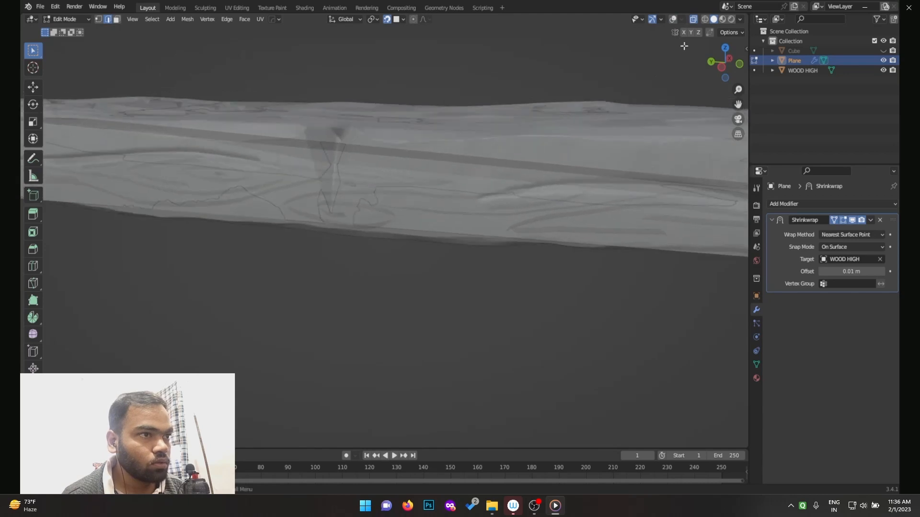
pyautogui.click(673, 20)
pyautogui.moveTo(551, 125); pyautogui.dragTo(531, 212, button='middle')
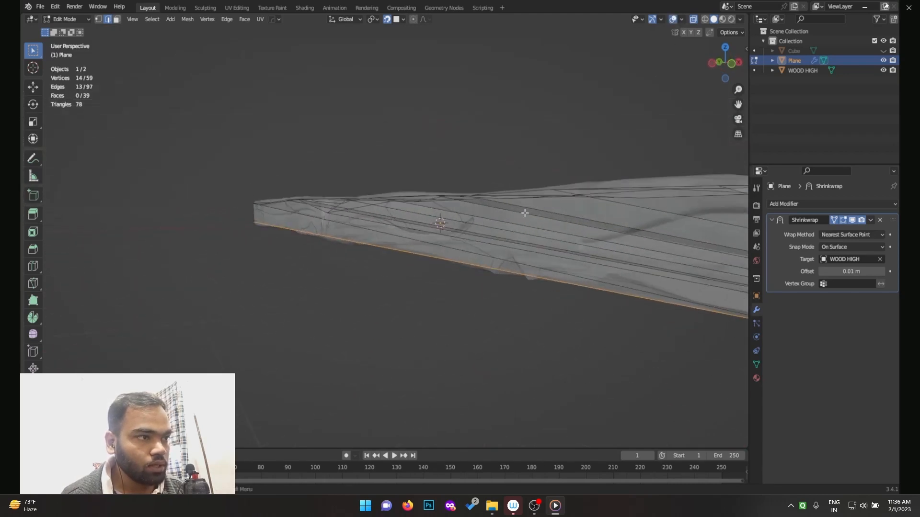
pyautogui.press('Delete')
# Step: Extrude the two cracked-side border edges nearest the broken end down to the plank's lower edge
pyautogui.moveTo(419, 246); pyautogui.dragTo(347, 169, button='middle')
pyautogui.click(482, 303)
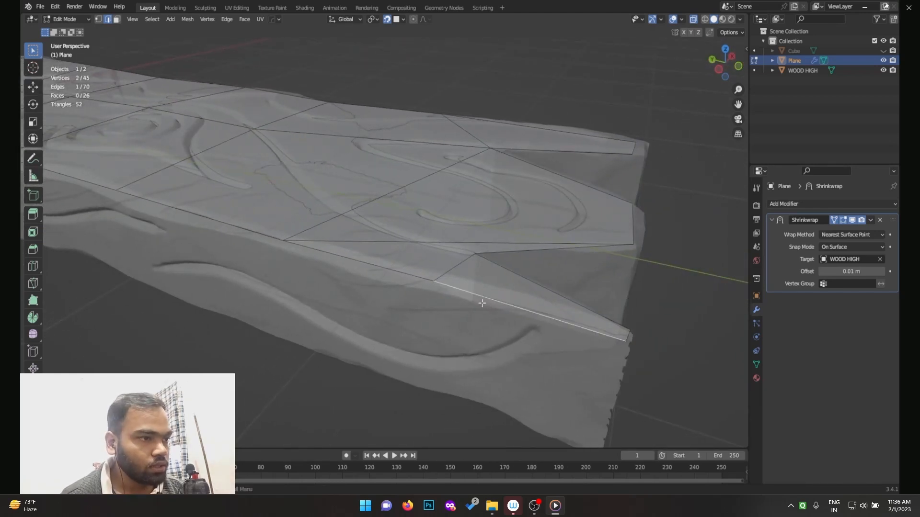
pyautogui.keyDown('shift'); pyautogui.click(429, 272); pyautogui.keyUp('shift')
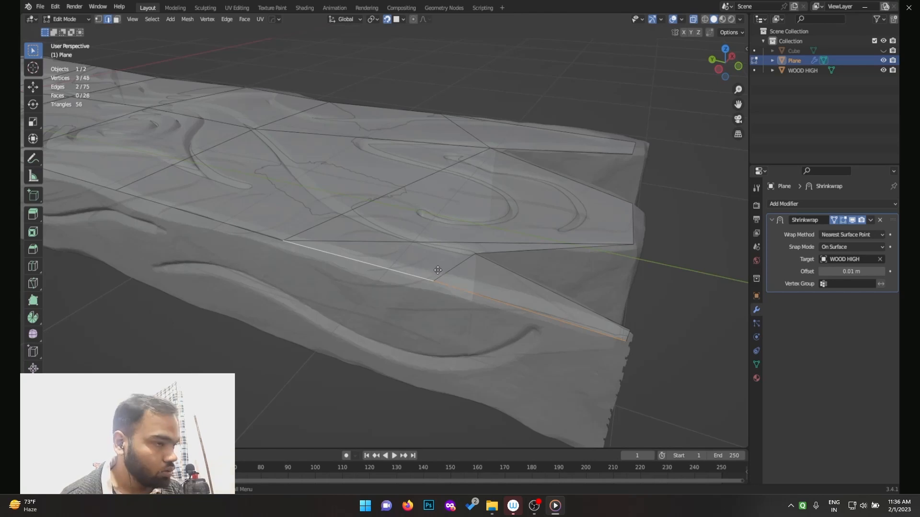
pyautogui.press('g')
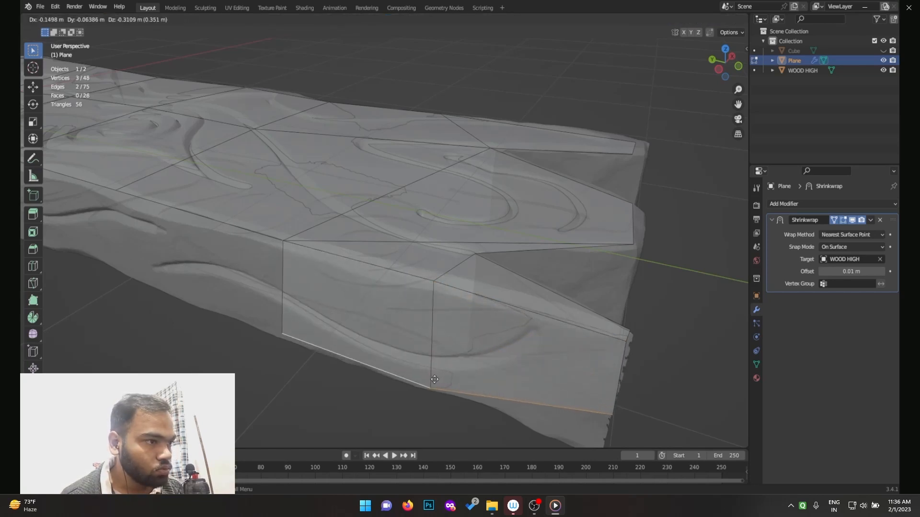
pyautogui.click(411, 426)
# Step: Extrude the next two border edges along the same side down to the plank's lower edge
pyautogui.keyDown('shift'); pyautogui.moveTo(408, 331); pyautogui.dragTo(434, 224, button='middle'); pyautogui.keyUp('shift')
pyautogui.click(432, 224)
pyautogui.keyDown('shift'); pyautogui.click(258, 223); pyautogui.keyUp('shift')
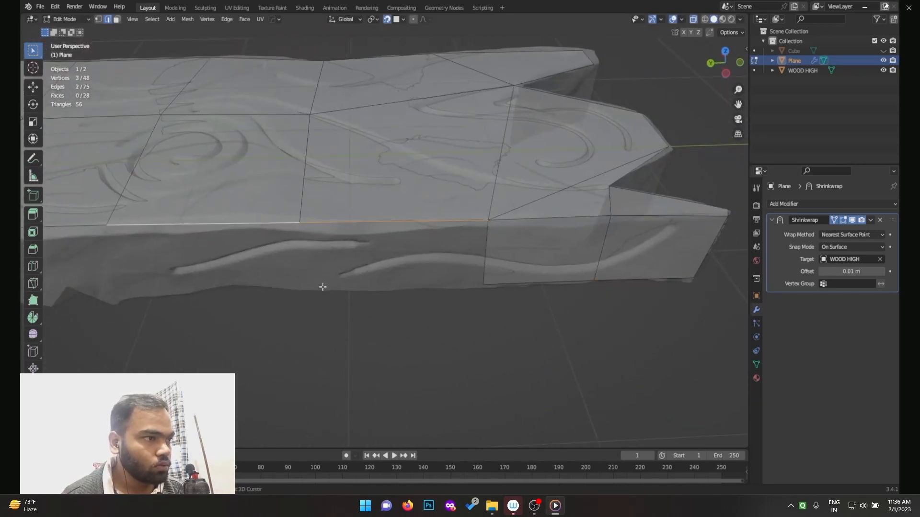
pyautogui.press('e')
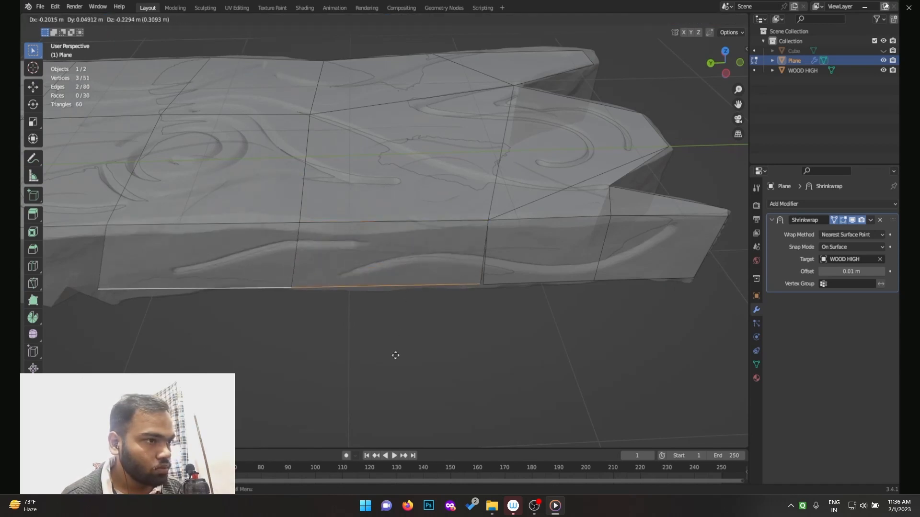
pyautogui.click(396, 353)
# Step: Merge the two overlapping bottom vertices between the side strips and adjust the bottom vertex beside the lower notch
pyautogui.click(493, 278)
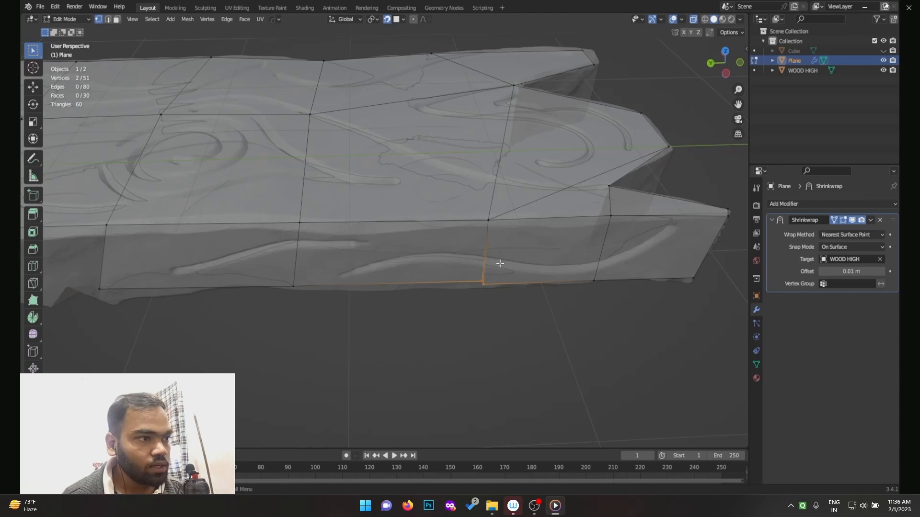
pyautogui.press('m')
pyautogui.click(495, 263)
pyautogui.moveTo(496, 263); pyautogui.dragTo(431, 146, button='middle')
pyautogui.click(253, 145)
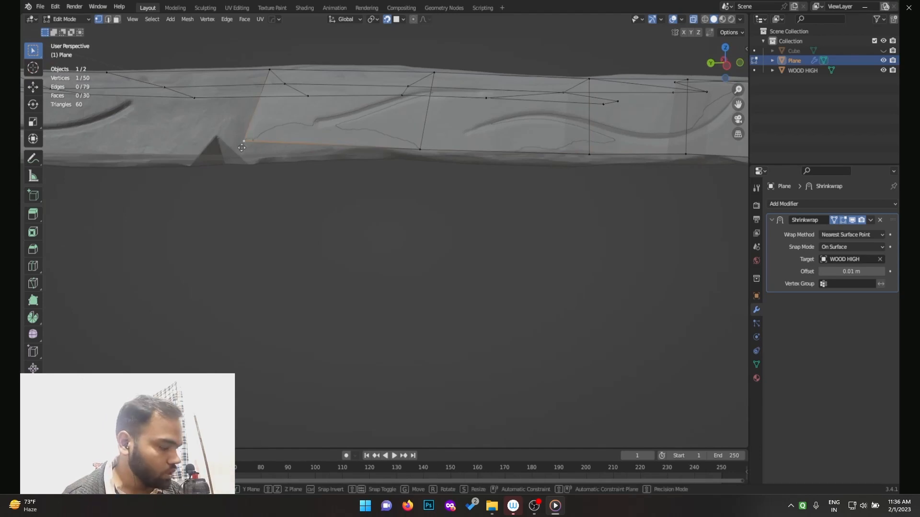
pyautogui.moveTo(266, 156); pyautogui.dragTo(508, 168, button='middle')
# Step: Extrude the two border edges above and beyond the lower notch down to the plank's lower edge
pyautogui.press('2')
pyautogui.click(461, 187)
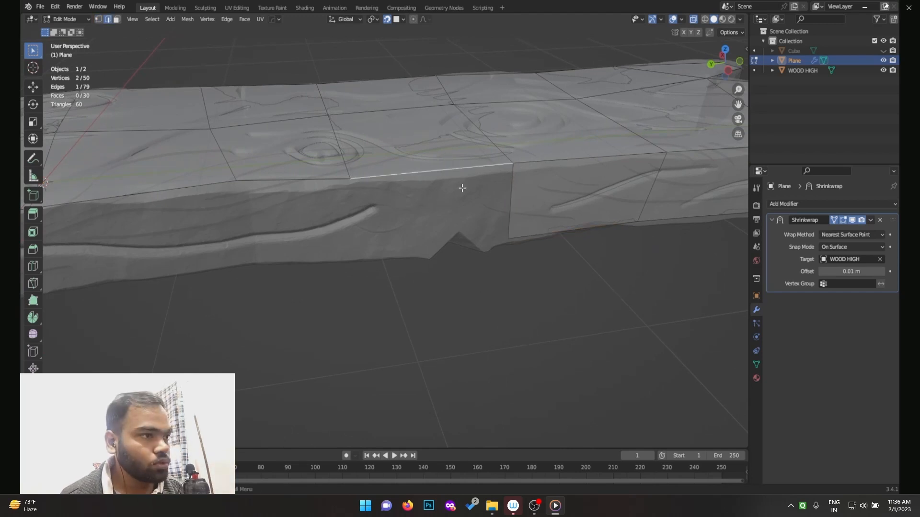
pyautogui.keyDown('shift'); pyautogui.click(283, 179); pyautogui.keyUp('shift')
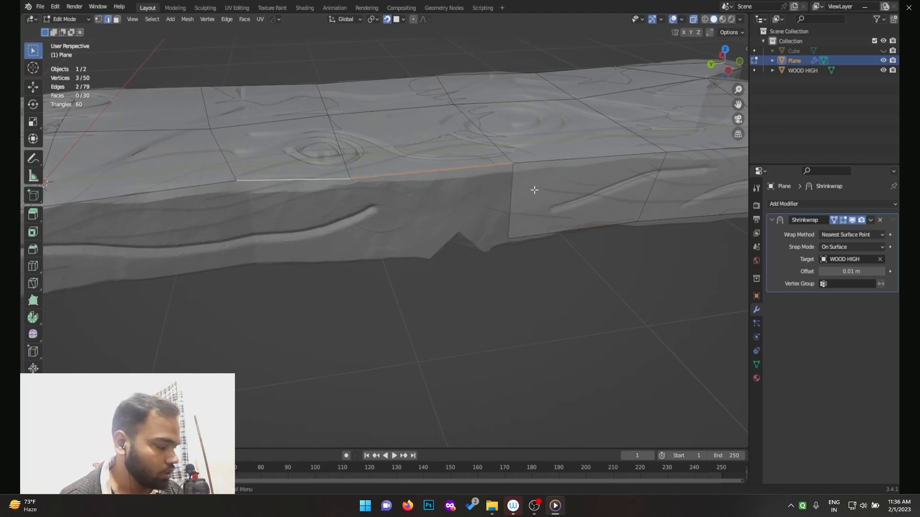
pyautogui.press('e')
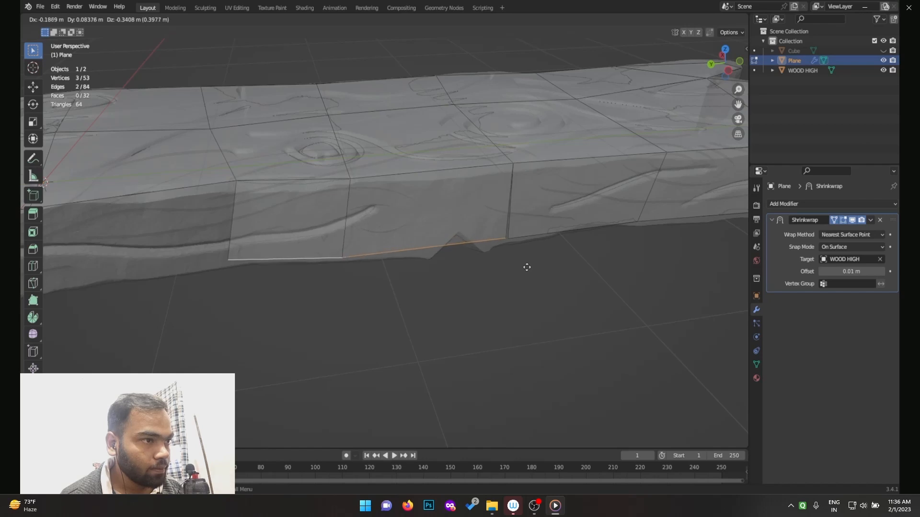
pyautogui.click(529, 266)
# Step: Merge the duplicate bottom vertices where the new side strip meets the faces beside the lower notch
pyautogui.press('1')
pyautogui.moveTo(520, 221); pyautogui.dragTo(487, 264)
pyautogui.press('m')
pyautogui.click(507, 239)
pyautogui.moveTo(503, 236); pyautogui.dragTo(478, 229, button='middle')
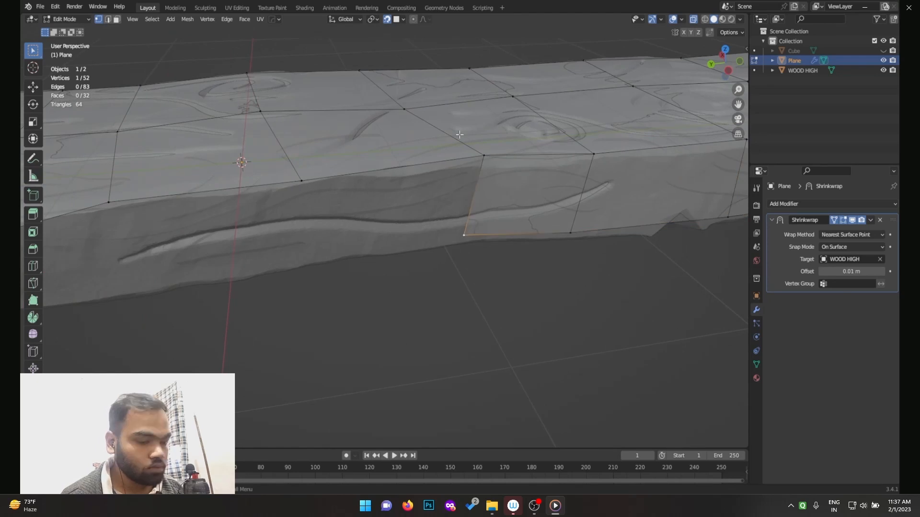
# Step: Move the new strip's open-end bottom vertex along the plank, placing it on the lower edge beneath its top vertex
pyautogui.press('KP_3')
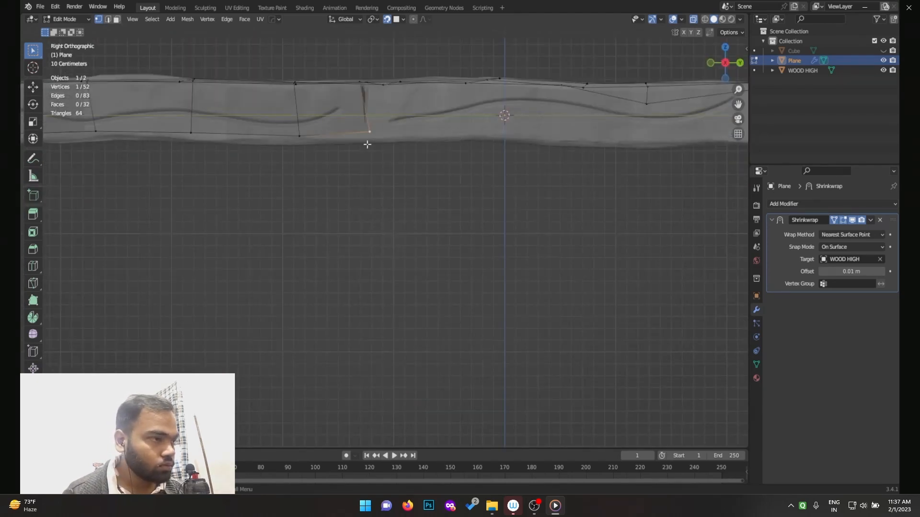
pyautogui.press('g')
pyautogui.click(376, 143)
pyautogui.keyDown('shift'); pyautogui.moveTo(195, 147); pyautogui.dragTo(398, 198, button='middle'); pyautogui.keyUp('shift')
pyautogui.click(298, 184)
pyautogui.moveTo(470, 137); pyautogui.dragTo(460, 166, button='middle')
pyautogui.click(413, 143)
pyautogui.press('g')
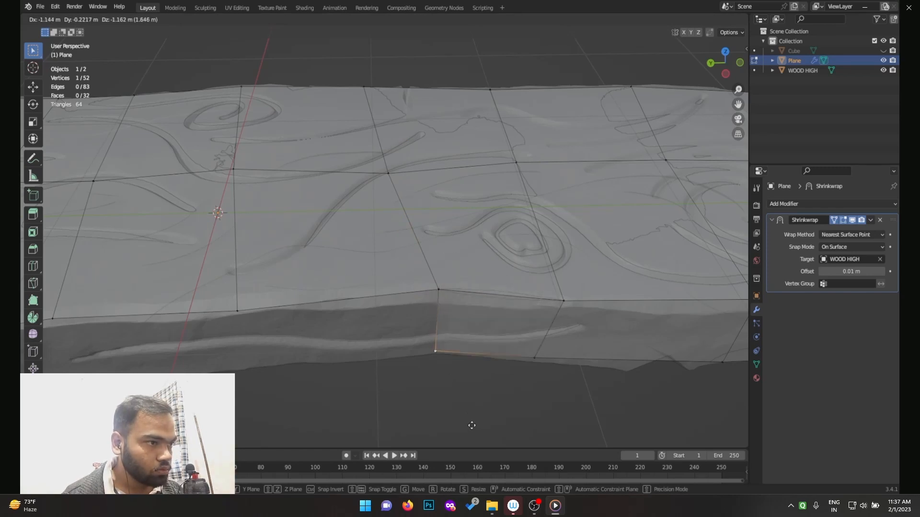
pyautogui.click(472, 425)
# Step: Extrude the next two border edges, on either side of the X axis line, down the plank's side
pyautogui.moveTo(468, 391); pyautogui.dragTo(486, 239, button='middle')
pyautogui.press('2')
pyautogui.click(376, 219)
pyautogui.keyDown('shift'); pyautogui.click(317, 220); pyautogui.keyUp('shift')
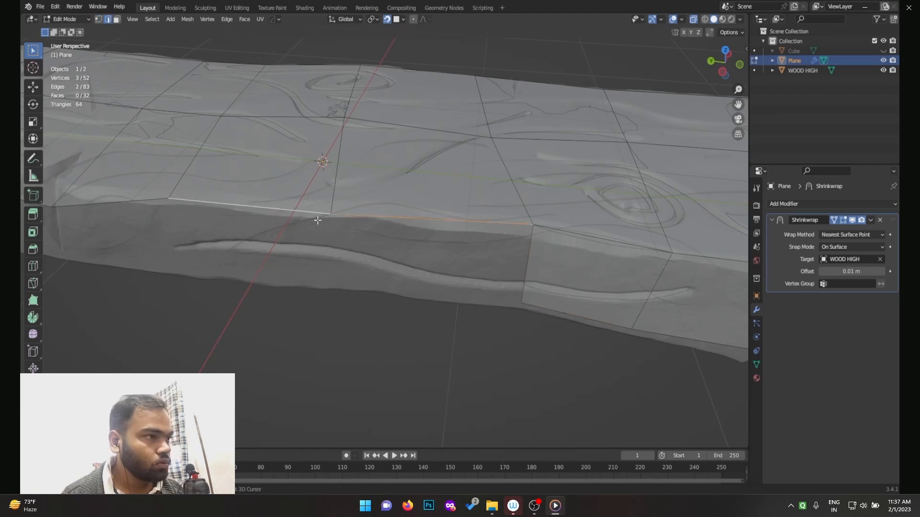
pyautogui.press('e')
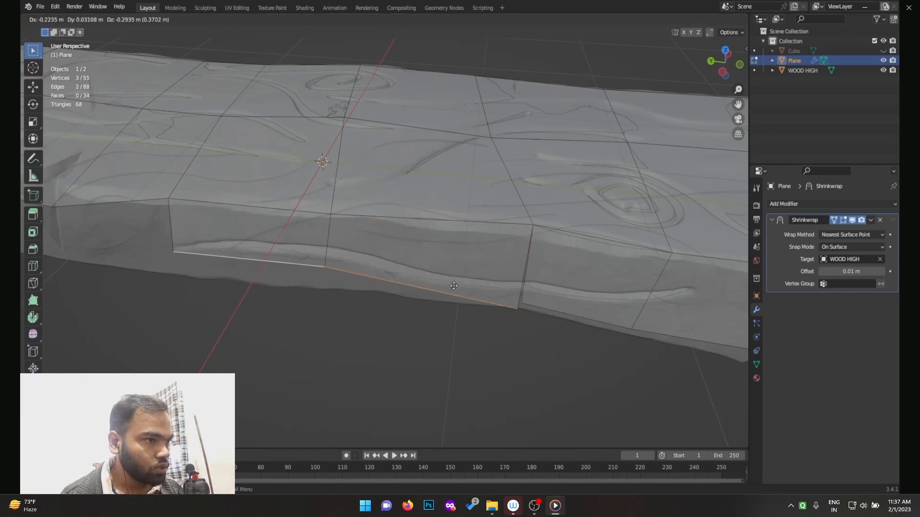
pyautogui.click(456, 284)
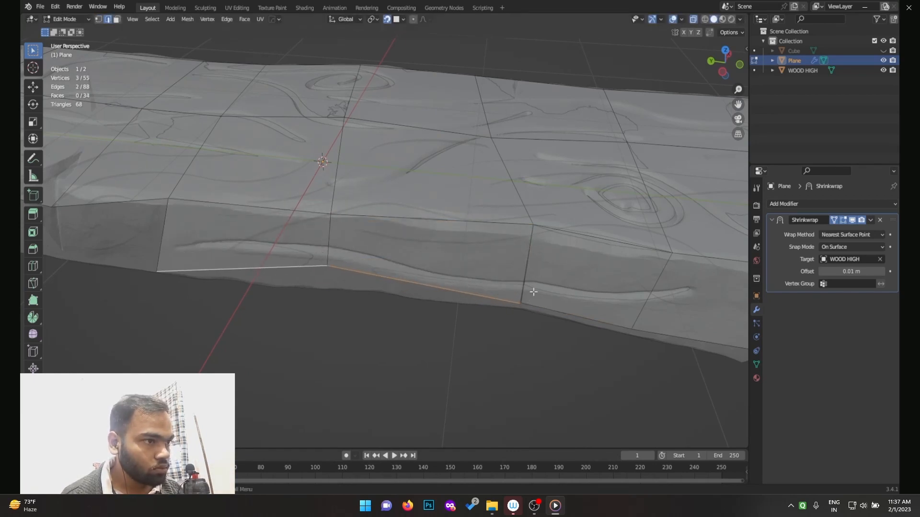
# Step: Merge the overlapping bottom vertices where this strip joins the existing side faces
pyautogui.press('1')
pyautogui.moveTo(523, 286); pyautogui.dragTo(512, 327)
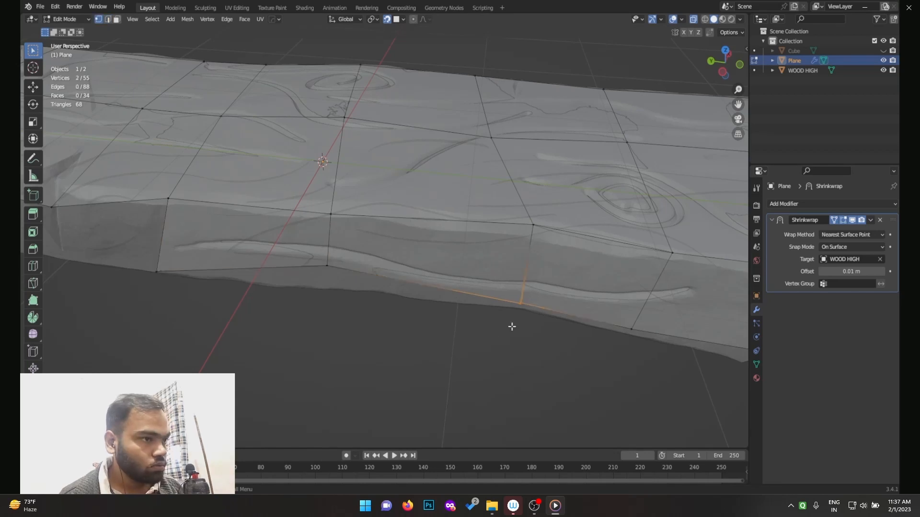
pyautogui.press('m')
pyautogui.click(513, 309)
# Step: Move the strip's middle and end bottom vertices onto the plank's lower edge
pyautogui.click(342, 271)
pyautogui.press('g')
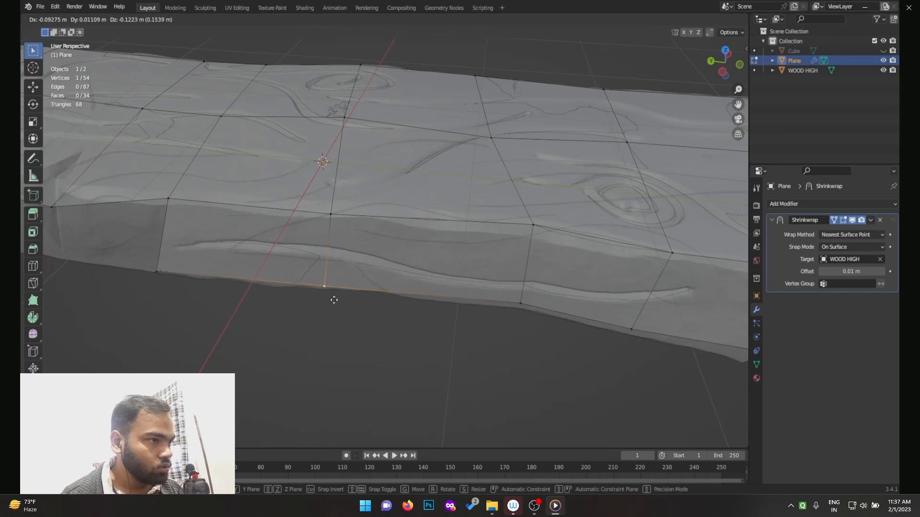
pyautogui.click(333, 292)
pyautogui.keyDown('shift'); pyautogui.moveTo(333, 290); pyautogui.dragTo(403, 240, button='middle'); pyautogui.keyUp('shift')
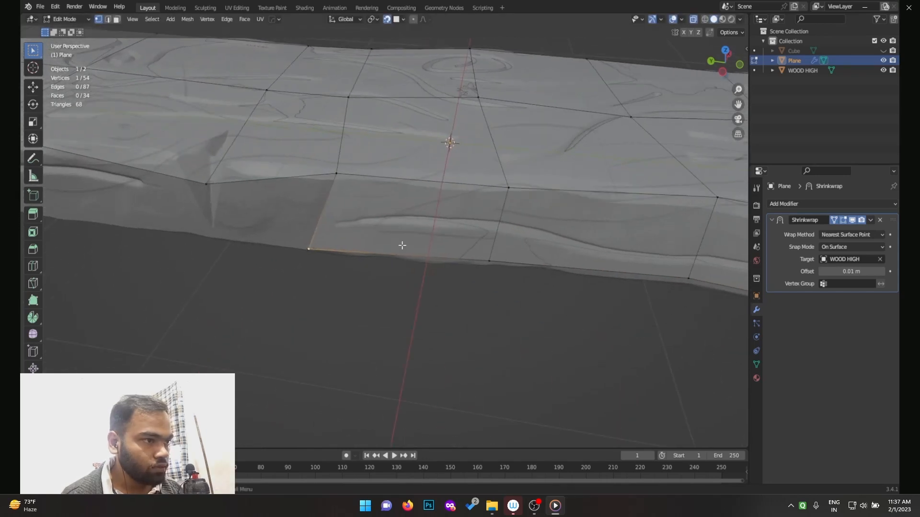
pyautogui.press('g')
pyautogui.click(424, 263)
# Step: Move the border vertex at the side crack up to line up with the plank's top edge
pyautogui.keyDown('shift'); pyautogui.moveTo(393, 235); pyautogui.dragTo(559, 243, button='middle'); pyautogui.keyUp('shift')
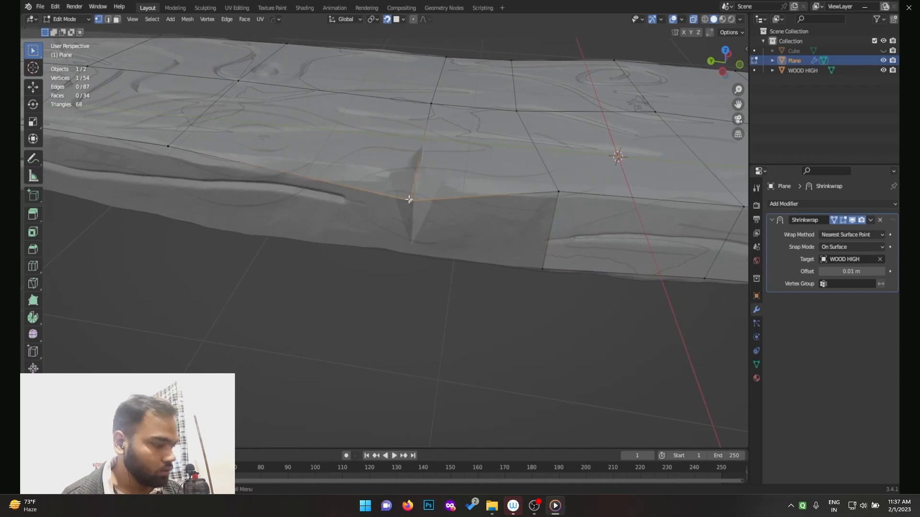
pyautogui.press('g')
pyautogui.click(414, 172)
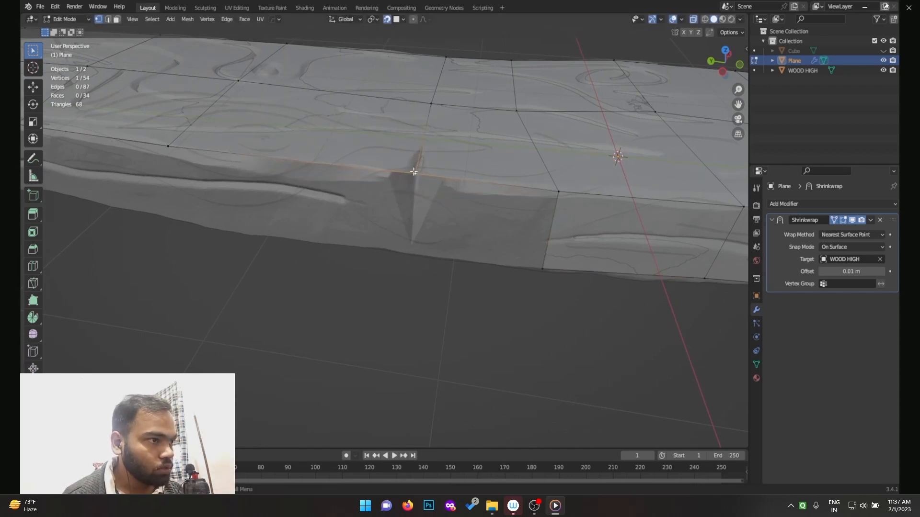
# Step: Extrude the two border edges on either side of the crack downward along Z by about 0.49 m
pyautogui.press('2')
pyautogui.click(438, 183)
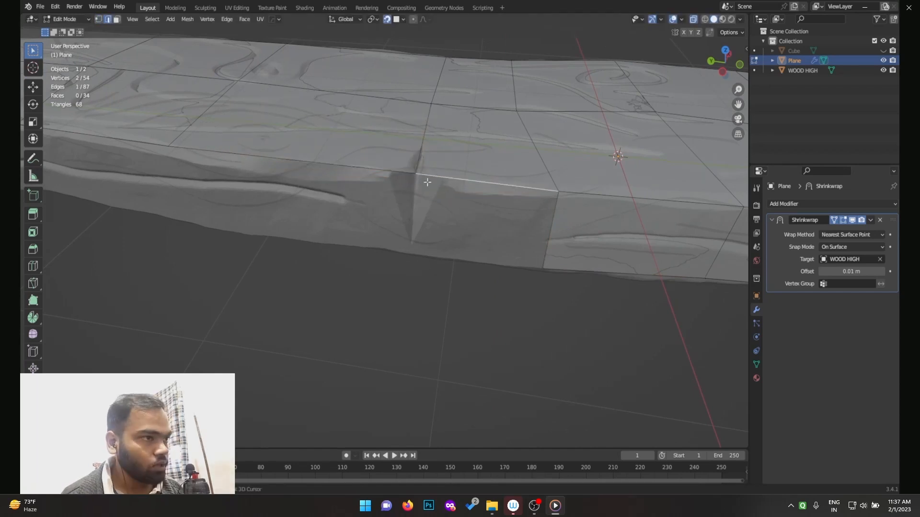
pyautogui.keyDown('shift'); pyautogui.click(336, 166); pyautogui.keyUp('shift')
pyautogui.press('e')
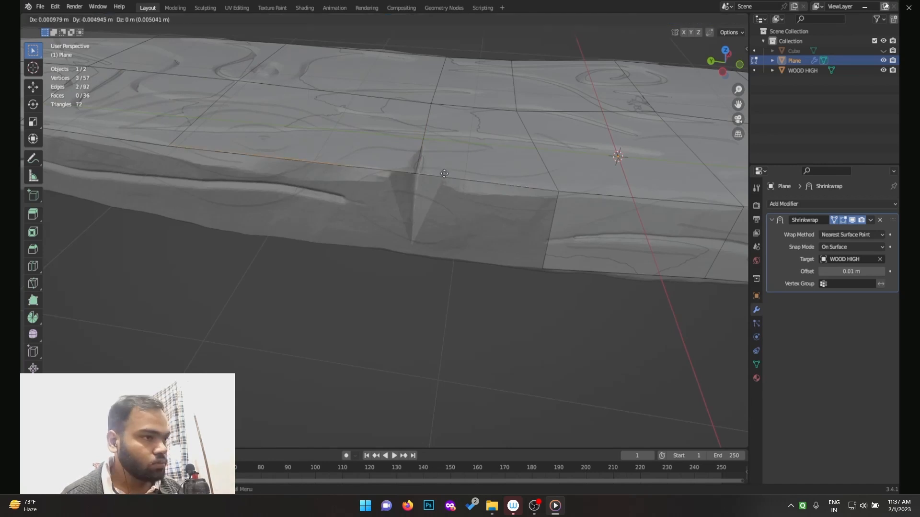
pyautogui.press('z')
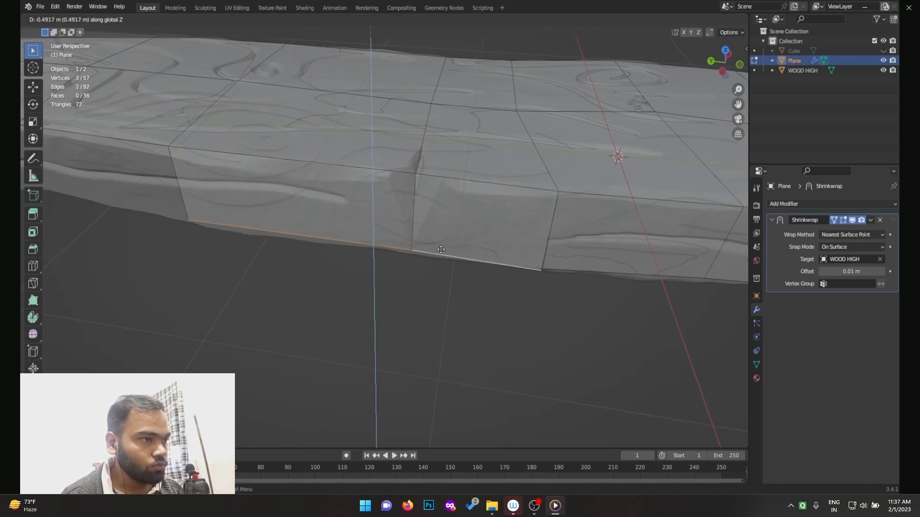
pyautogui.click(459, 252)
# Step: Merge the duplicate bottom vertices beside the crack at their center
pyautogui.press('1')
pyautogui.moveTo(555, 245); pyautogui.dragTo(520, 278)
pyautogui.press('m')
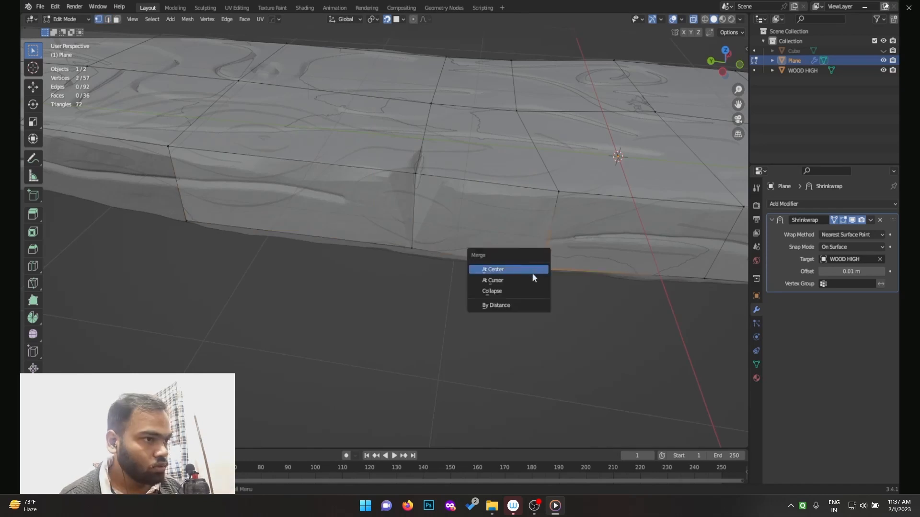
pyautogui.click(533, 273)
# Step: Extrude the three border edges along the plank's grooved long side downward to its lower edge
pyautogui.moveTo(345, 250); pyautogui.dragTo(446, 249, button='middle')
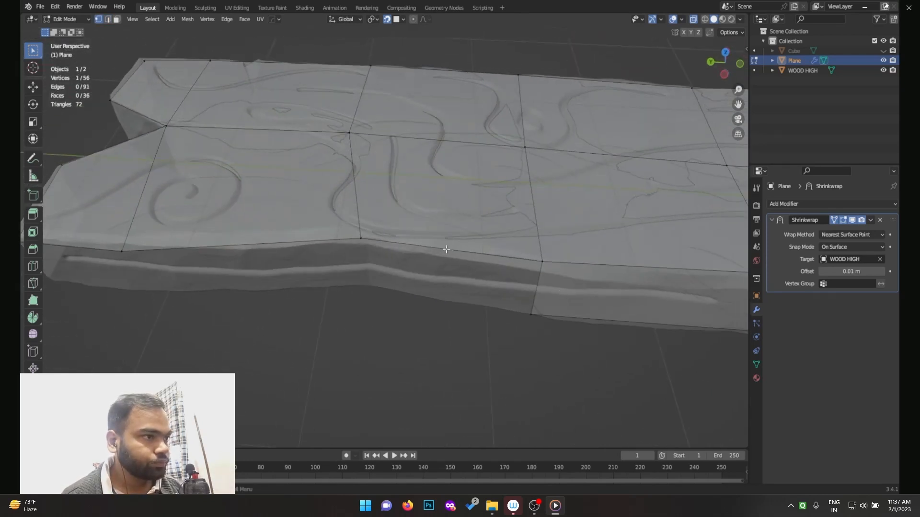
pyautogui.click(452, 241)
pyautogui.keyDown('shift'); pyautogui.click(274, 241); pyautogui.keyUp('shift')
pyautogui.keyDown('shift'); pyautogui.click(108, 242); pyautogui.keyUp('shift')
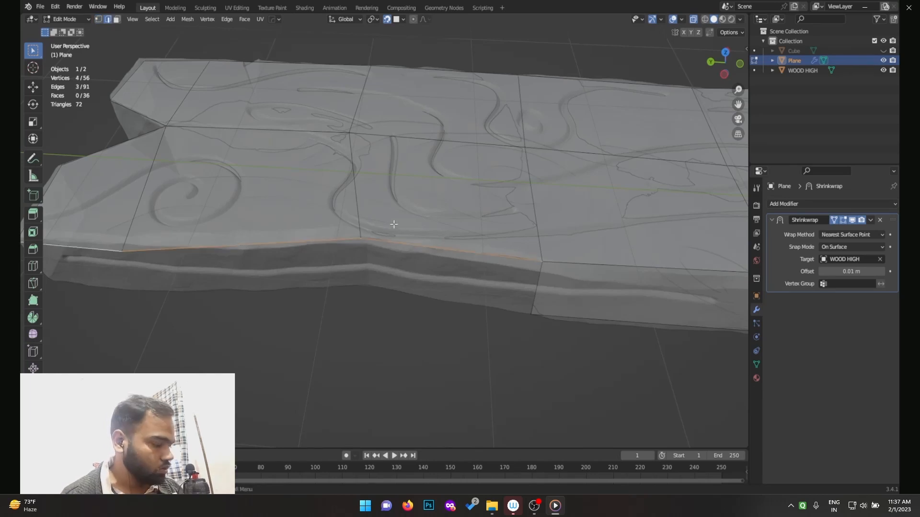
pyautogui.press('e')
pyautogui.click(404, 285)
# Step: Merge the two duplicate bottom vertices where the newly extruded side strip meets the existing side faces
pyautogui.keyDown('shift'); pyautogui.moveTo(573, 265); pyautogui.dragTo(506, 242, button='middle'); pyautogui.keyUp('shift')
pyautogui.press('1')
pyautogui.moveTo(472, 265); pyautogui.dragTo(449, 298)
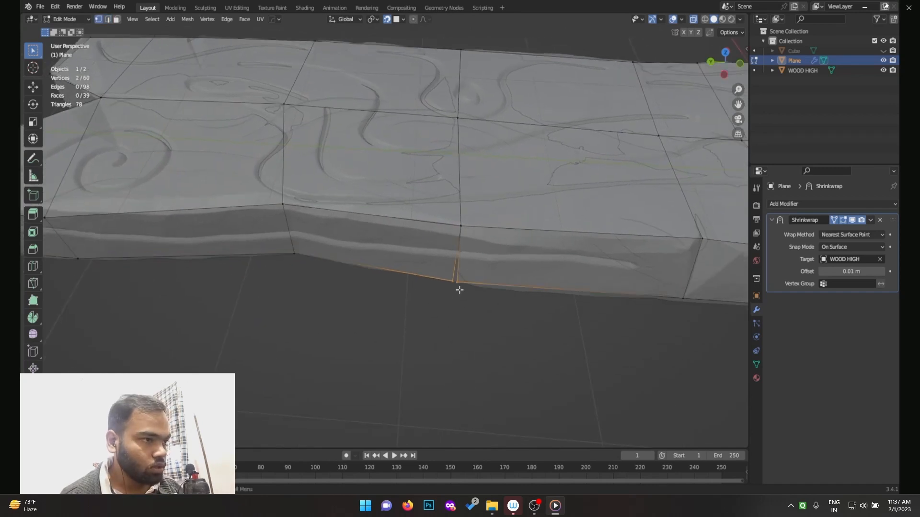
pyautogui.press('m')
pyautogui.click(457, 283)
# Step: Vertex-bevel the top border vertex at the side crack into a diamond-shaped face spanning the crack
pyautogui.keyDown('shift'); pyautogui.moveTo(457, 282); pyautogui.dragTo(495, 250, button='middle'); pyautogui.keyUp('shift')
pyautogui.scroll(2, 508, 220)
pyautogui.keyDown('shift'); pyautogui.moveTo(592, 226); pyautogui.dragTo(477, 181, button='middle'); pyautogui.keyUp('shift')
pyautogui.click(412, 216)
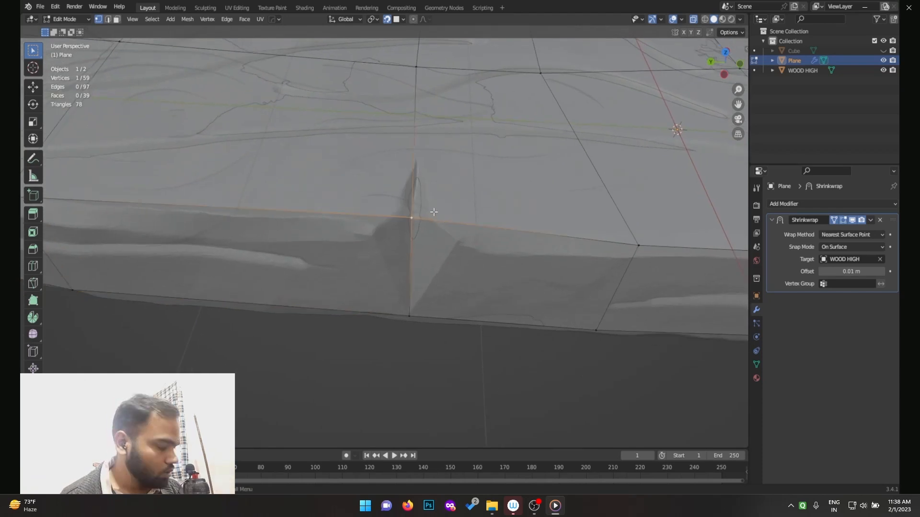
pyautogui.hotkey('ctrl', 'shift', 'b')
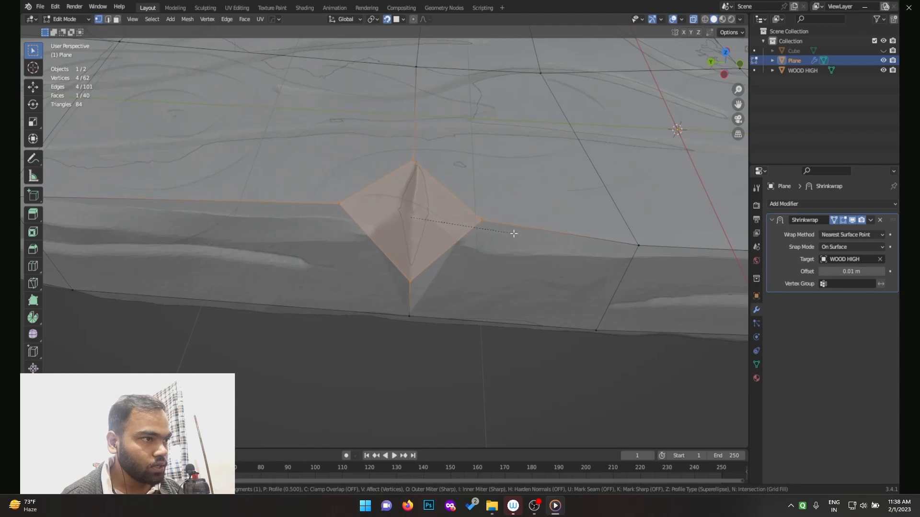
pyautogui.click(510, 232)
# Step: Move the two side vertices of the diamond face inward onto the rims of the crack
pyautogui.click(485, 224)
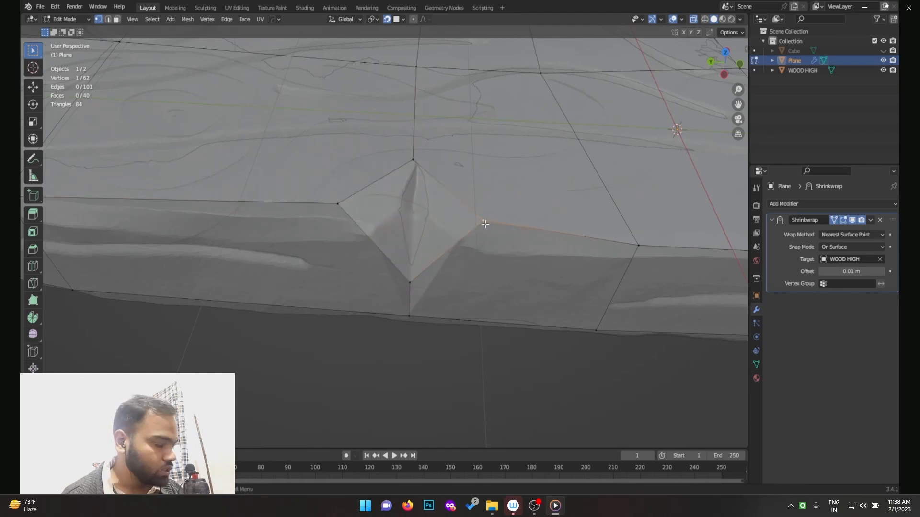
pyautogui.press('g')
pyautogui.click(462, 243)
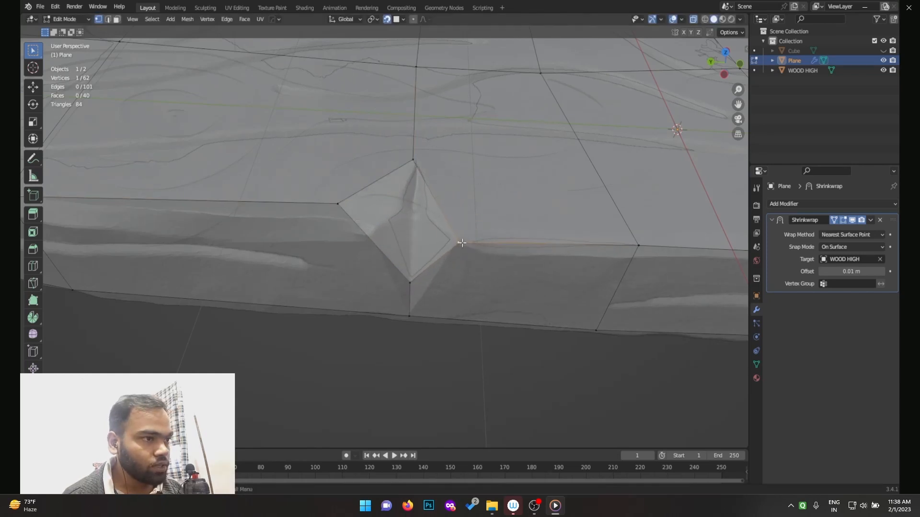
pyautogui.click(336, 204)
pyautogui.press('g')
pyautogui.click(419, 297)
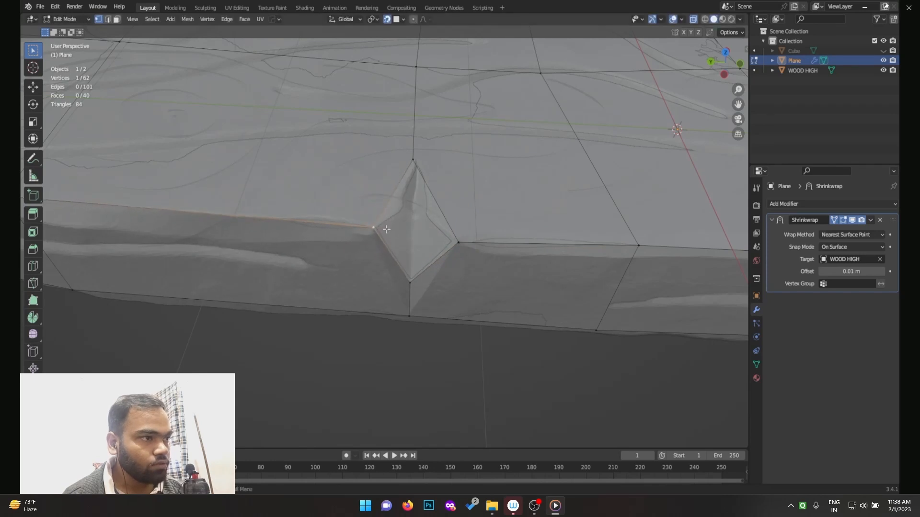
# Step: Move the diamond's lower vertex down to the crack's bottom tip and fit its upper vertex to the top tip
pyautogui.click(409, 289)
pyautogui.press('g')
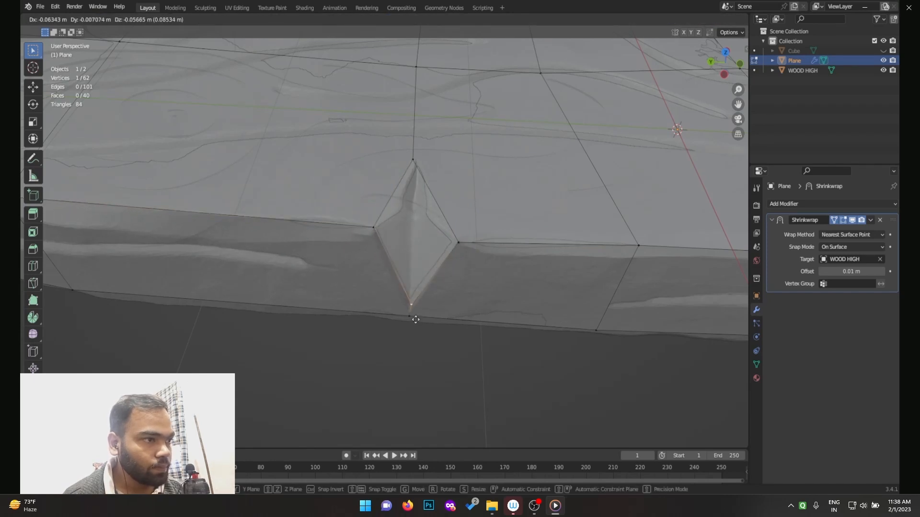
pyautogui.click(416, 317)
pyautogui.click(412, 170)
pyautogui.press('g')
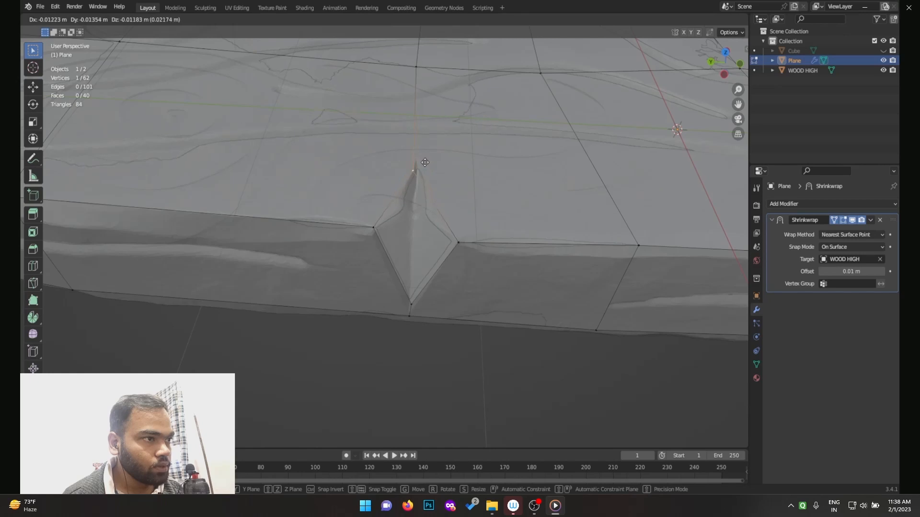
pyautogui.click(421, 157)
# Step: Knife-cut the diamond face from its upper vertex to its lower vertex along the crack
pyautogui.press('k')
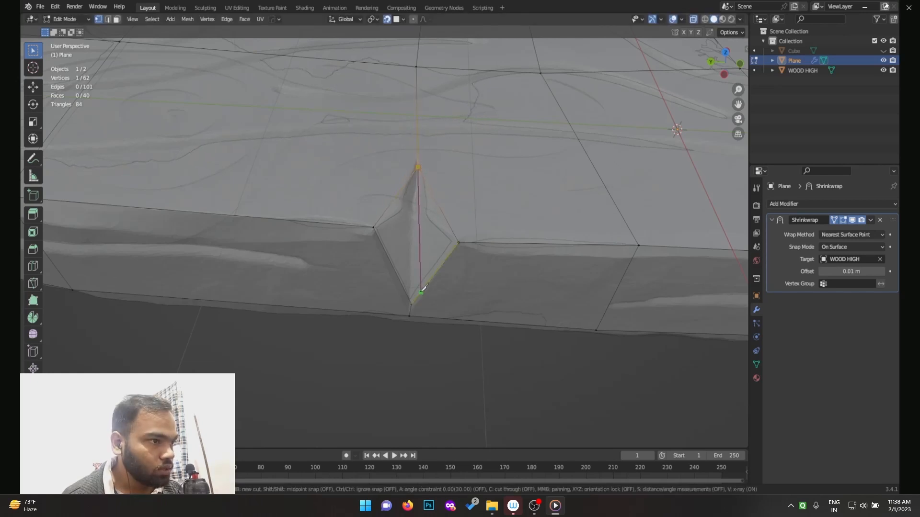
pyautogui.click(413, 301)
pyautogui.press('Return')
# Step: Move the border vertex below the crack down along Z towards the plank's lower edge
pyautogui.moveTo(531, 199); pyautogui.dragTo(484, 127, button='middle')
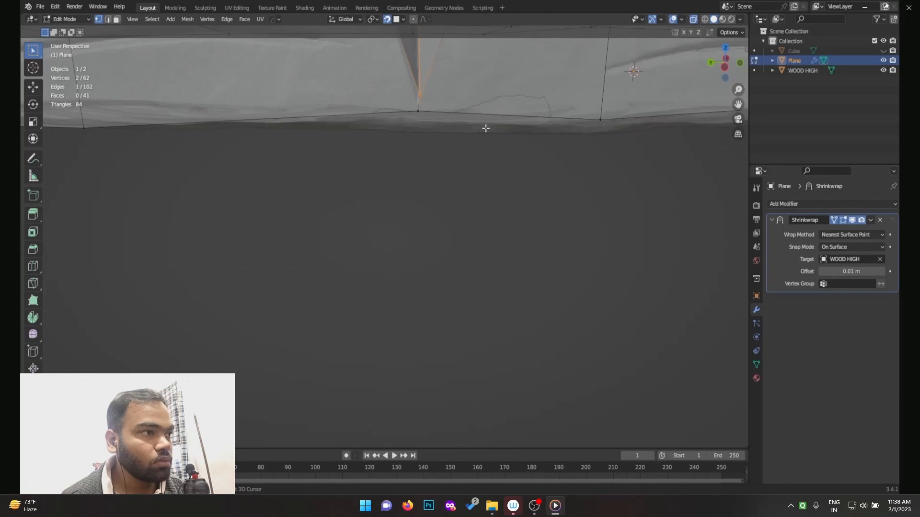
pyautogui.press('g')
pyautogui.press('z')
pyautogui.click(415, 125)
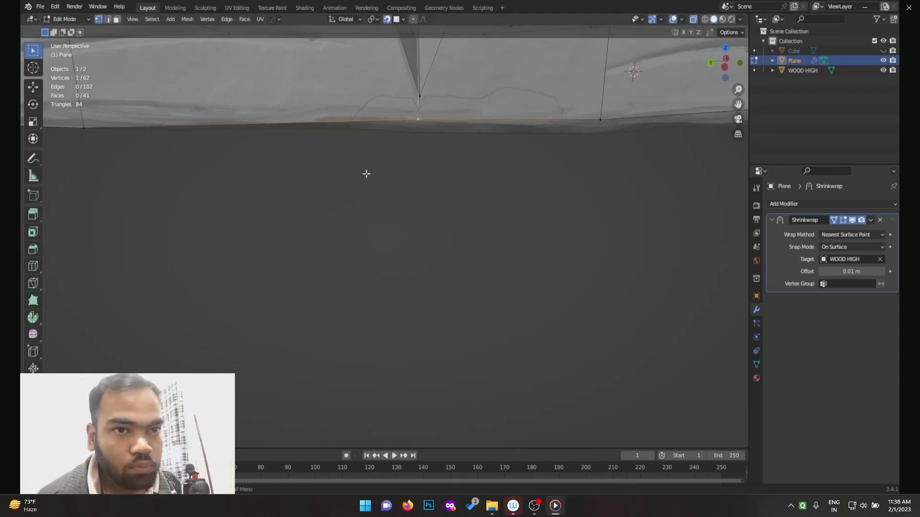
# Step: Extrude the top border edge at the end of the plank's prong downward along Z to form an end face
pyautogui.keyDown('shift'); pyautogui.moveTo(263, 222); pyautogui.dragTo(367, 263, button='middle'); pyautogui.keyUp('shift')
pyautogui.scroll(-3, 325, 302)
pyautogui.keyDown('shift'); pyautogui.moveTo(288, 235); pyautogui.dragTo(412, 248, button='middle'); pyautogui.keyUp('shift')
pyautogui.keyDown('shift'); pyautogui.moveTo(356, 251); pyautogui.dragTo(375, 164, button='middle'); pyautogui.keyUp('shift')
pyautogui.scroll(5, 383, 148)
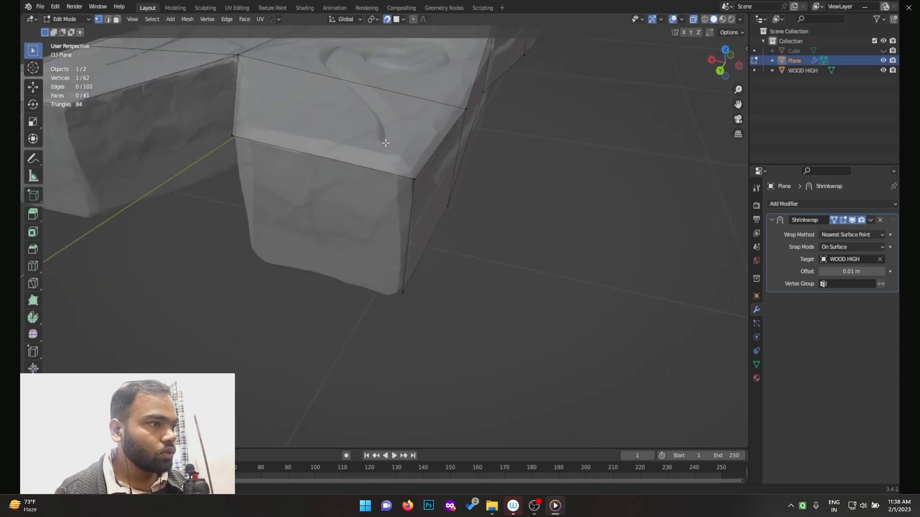
pyautogui.press('2')
pyautogui.click(350, 146)
pyautogui.press('e')
pyautogui.press('z')
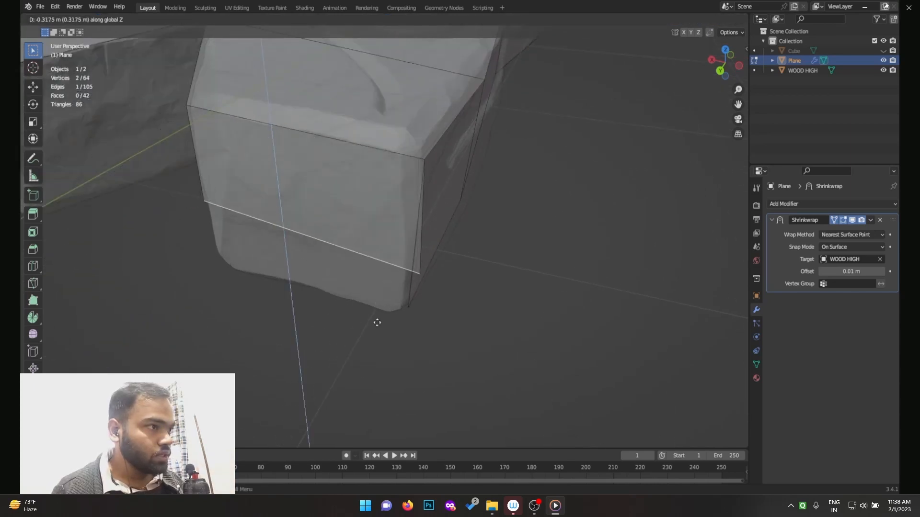
pyautogui.click(370, 337)
# Step: Lower the end face's bottom edge along Z by about 0.08 m towards the plank's lower edge
pyautogui.moveTo(404, 254); pyautogui.dragTo(365, 231, button='middle')
pyautogui.press('g')
pyautogui.press('z')
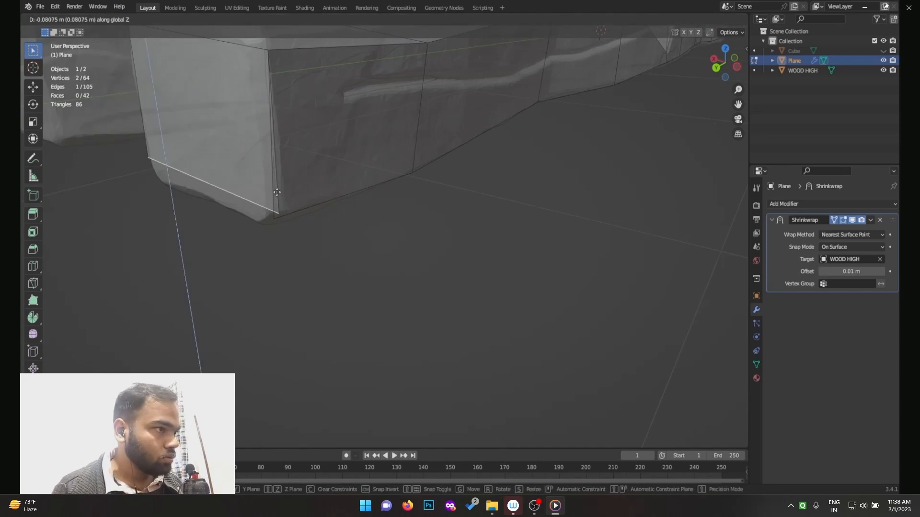
pyautogui.click(276, 198)
# Step: Merge the end face's bottom corner vertex with the adjoining side face's bottom vertex
pyautogui.press('1')
pyautogui.click(276, 219)
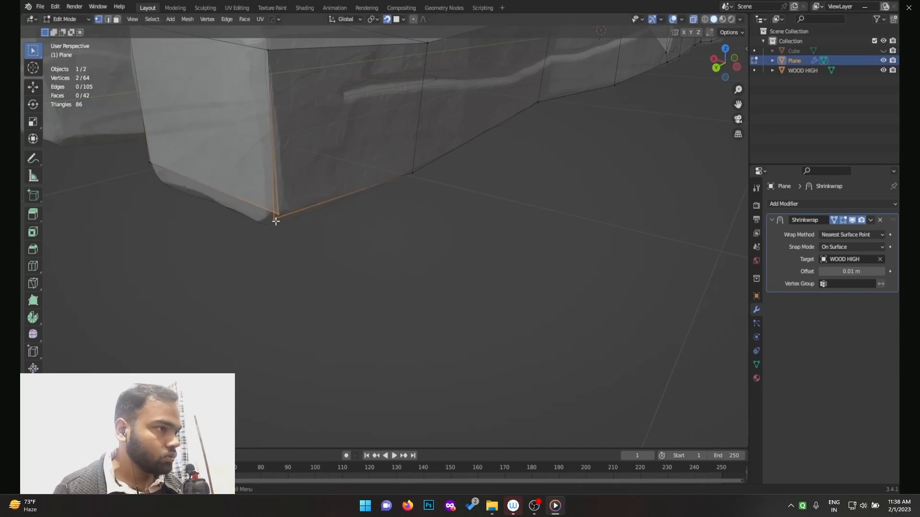
pyautogui.press('m')
pyautogui.click(271, 223)
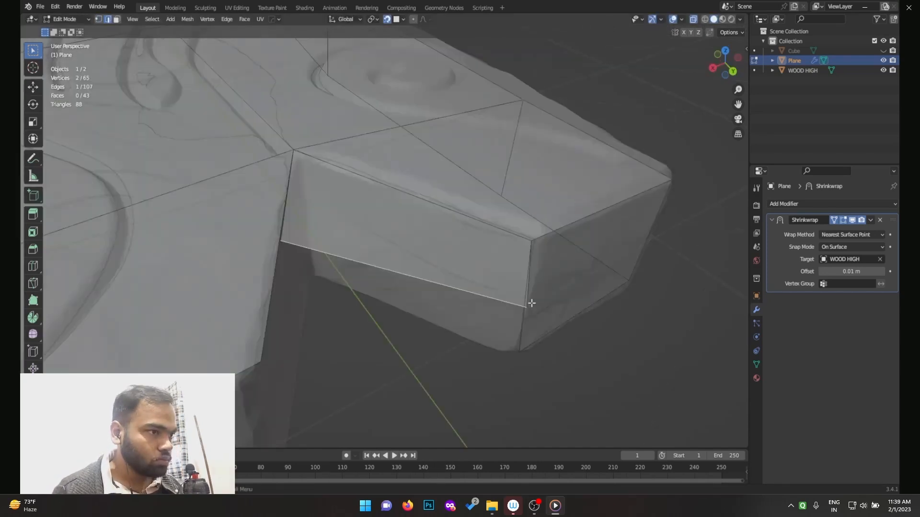
# Step: Move the outer and inner bottom vertices of the prong's notch-side face onto the plank's lower corners
pyautogui.click(529, 305)
pyautogui.press('1')
pyautogui.click(528, 305)
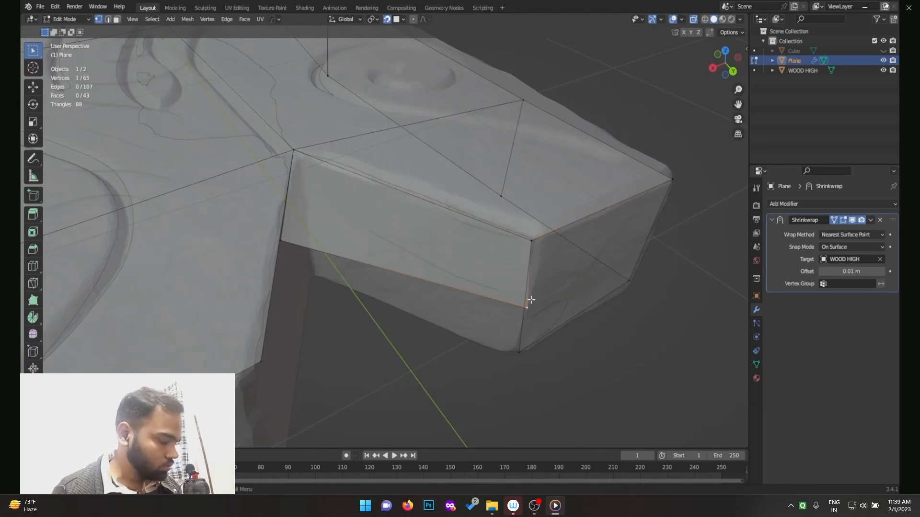
pyautogui.press('g')
pyautogui.press('g')
pyautogui.click(534, 396)
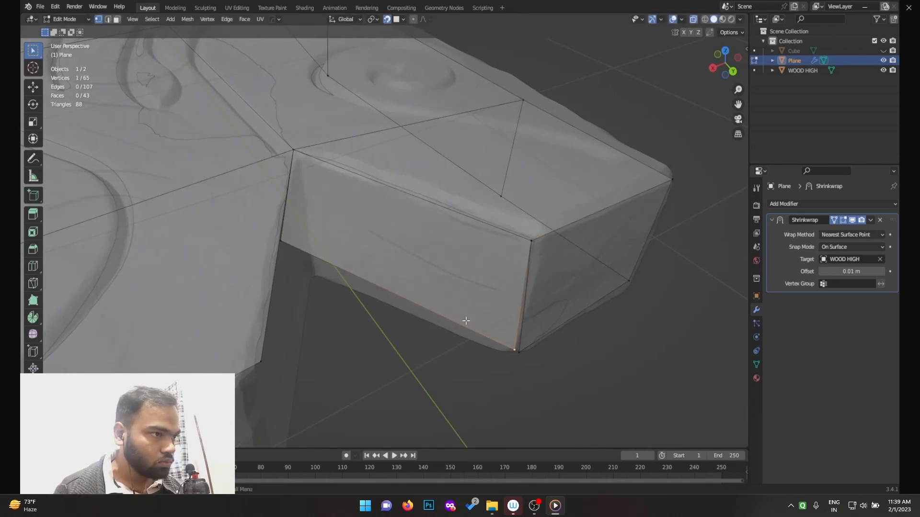
pyautogui.click(281, 243)
pyautogui.press('g')
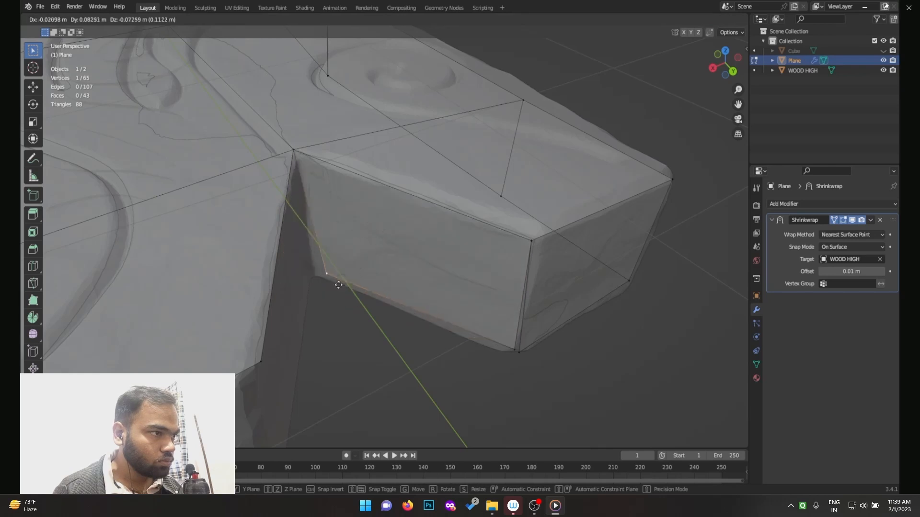
pyautogui.click(326, 290)
# Step: Lower the notch-side face's outer bottom vertex along Z onto the prong's lower edge
pyautogui.moveTo(353, 283); pyautogui.dragTo(434, 219, button='middle')
pyautogui.click(441, 199)
pyautogui.press('g')
pyautogui.press('g')
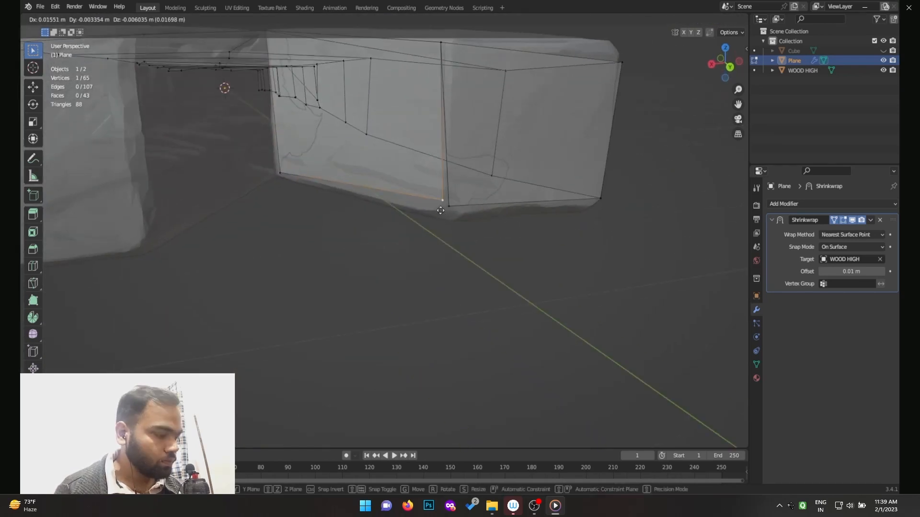
pyautogui.press('g')
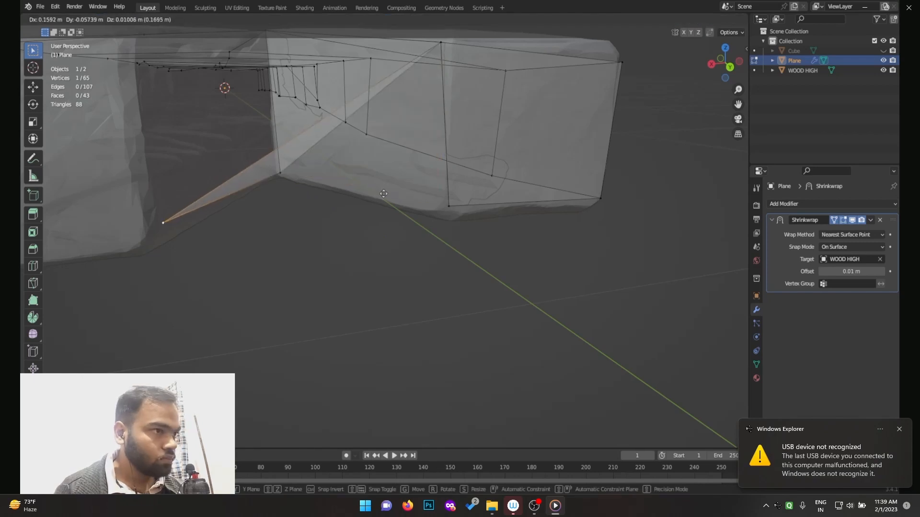
pyautogui.press('z')
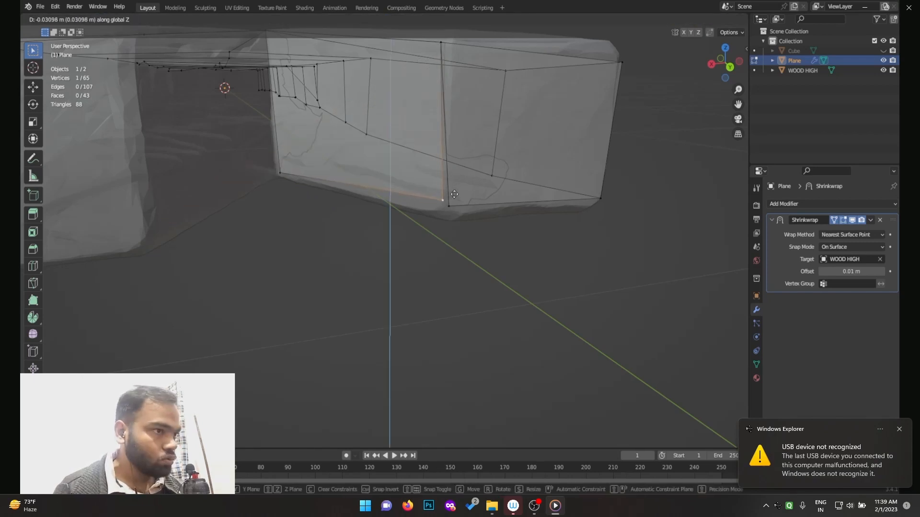
pyautogui.click(463, 259)
# Step: Move the end face's neighbouring bottom vertex down to the corner and merge it with the notch-side face's vertex
pyautogui.click(459, 203)
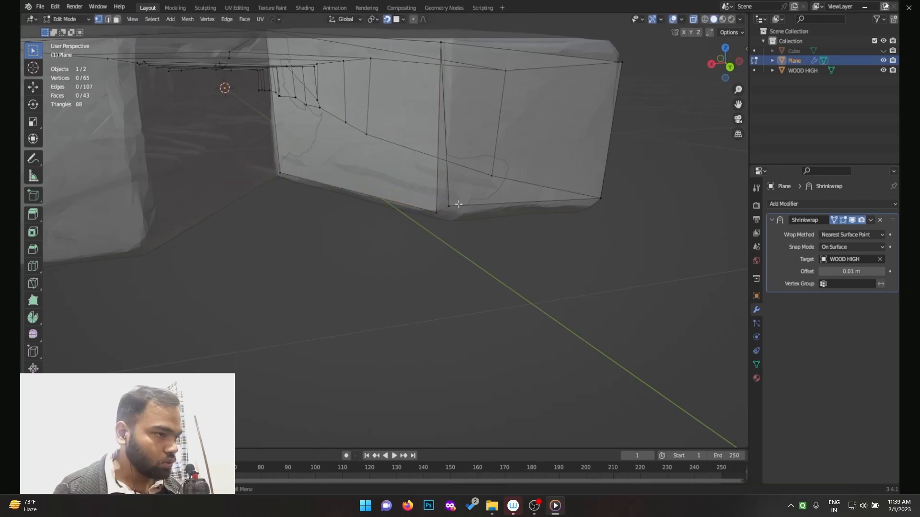
pyautogui.click(451, 203)
pyautogui.press('g')
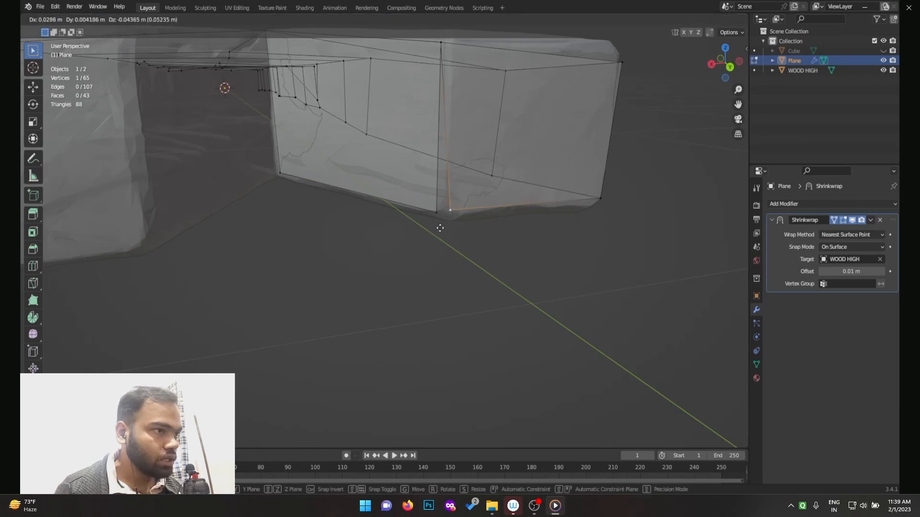
pyautogui.click(421, 239)
pyautogui.moveTo(452, 206); pyautogui.dragTo(425, 235)
pyautogui.press('m')
pyautogui.click(427, 232)
# Step: Extrude the notch edge of the opposite prong downward along Z to form its side face
pyautogui.moveTo(432, 200); pyautogui.dragTo(408, 172, button='middle')
pyautogui.press('2')
pyautogui.click(404, 166)
pyautogui.press('e')
pyautogui.press('z')
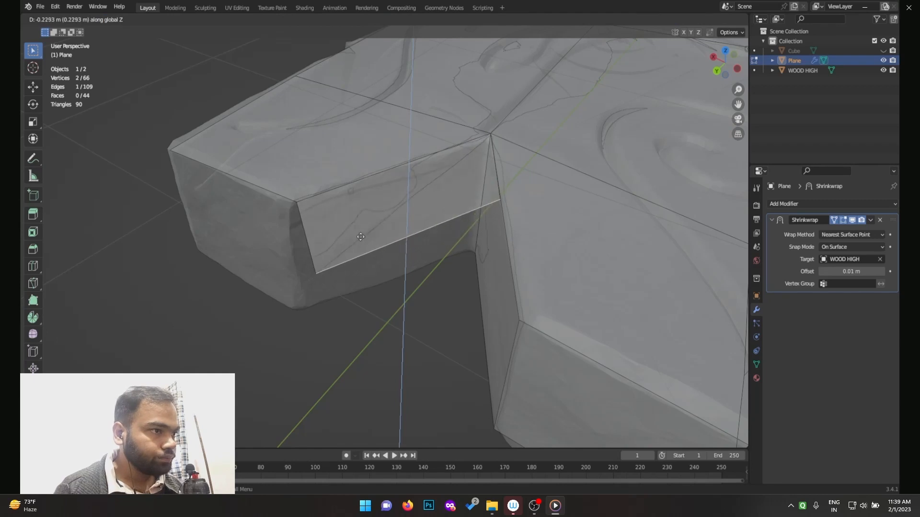
pyautogui.click(363, 246)
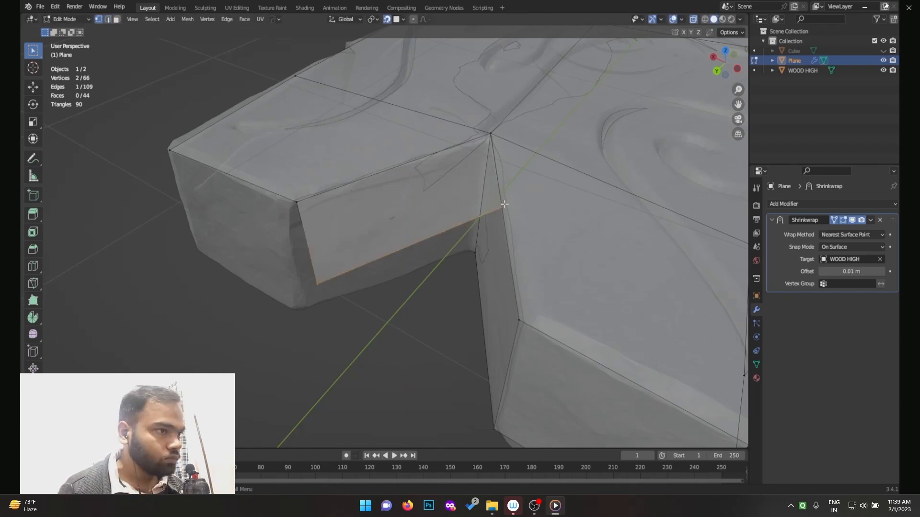
# Step: Move the new side face's inner bottom vertex along the prong's wall towards the notch's inner lower corner
pyautogui.press('g')
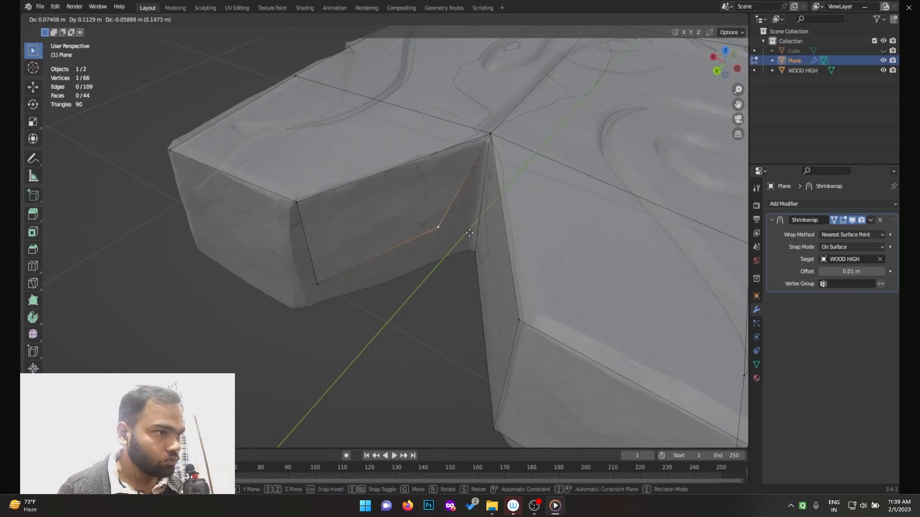
pyautogui.click(450, 248)
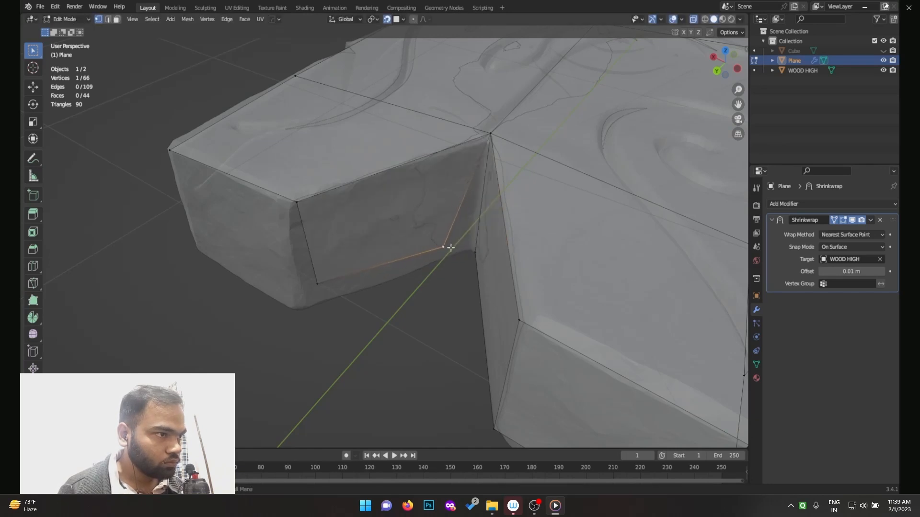
pyautogui.press('g')
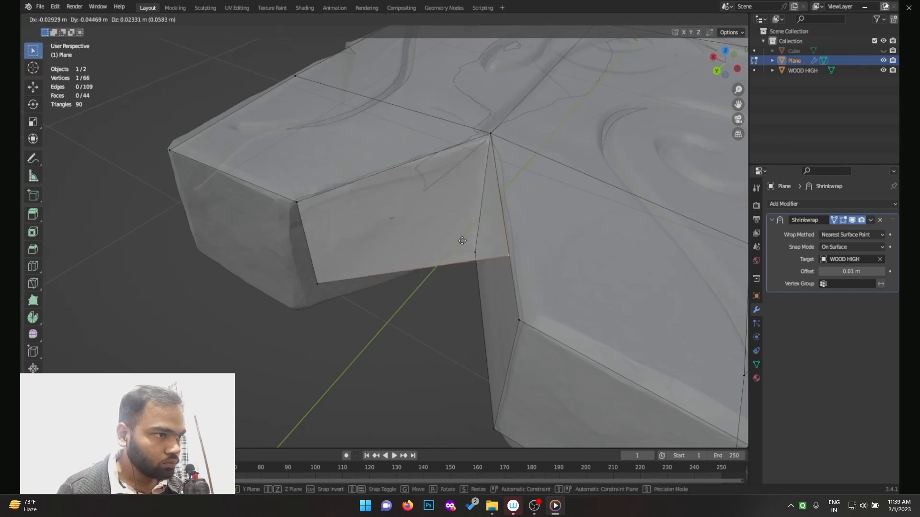
pyautogui.click(448, 238)
pyautogui.moveTo(448, 238); pyautogui.dragTo(456, 182, button='middle')
pyautogui.scroll(3, 460, 168)
pyautogui.moveTo(464, 146); pyautogui.dragTo(432, 211, button='middle')
pyautogui.press('g')
pyautogui.rightClick(422, 255)
pyautogui.moveTo(422, 254); pyautogui.dragTo(477, 221, button='middle')
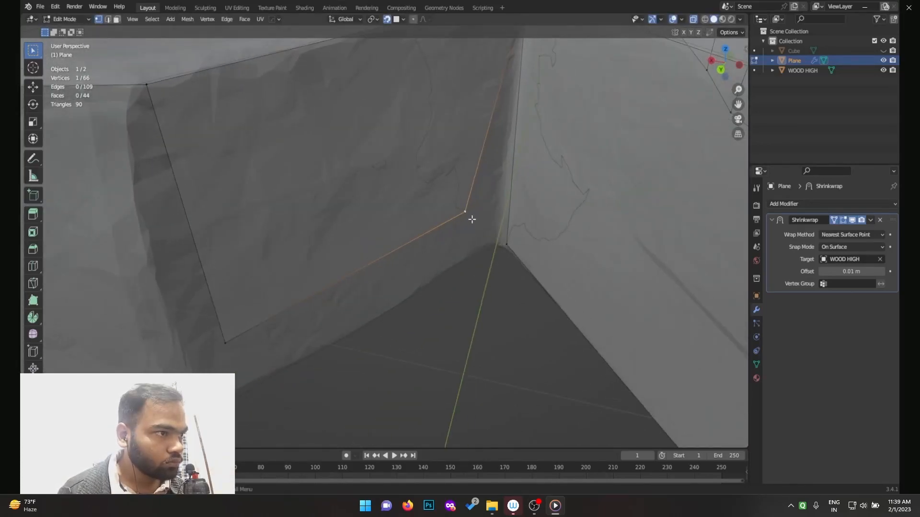
# Step: Merge the two bottom vertices at the notch's inner corner and move the merged vertex into that corner
pyautogui.click(479, 226)
pyautogui.moveTo(460, 210); pyautogui.dragTo(498, 241)
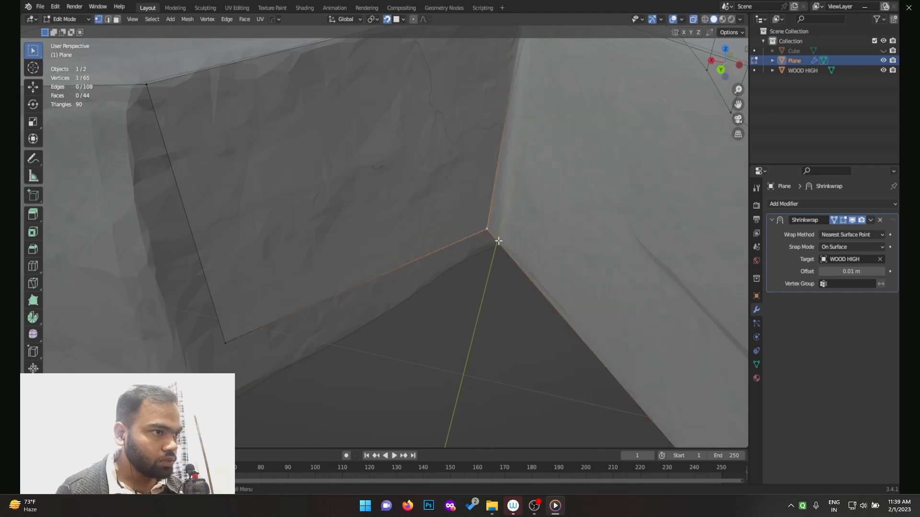
pyautogui.press('g')
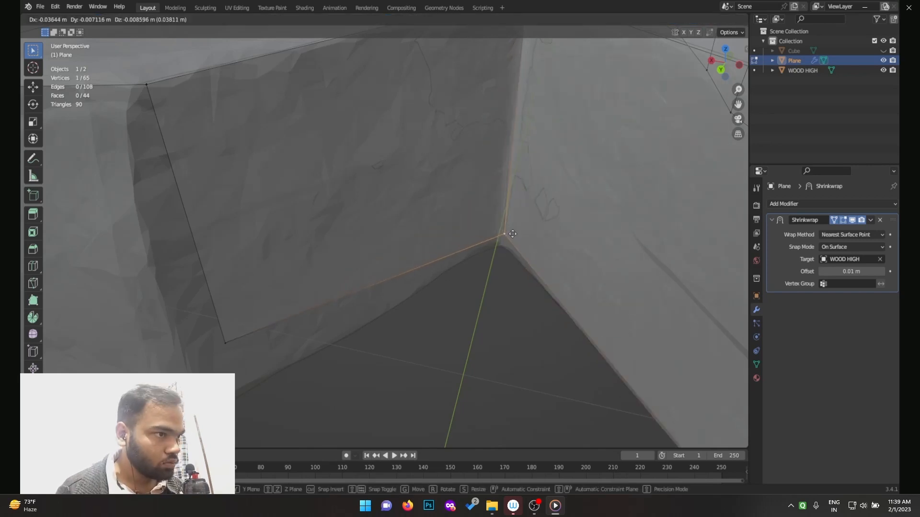
pyautogui.click(508, 236)
pyautogui.scroll(-6, 503, 233)
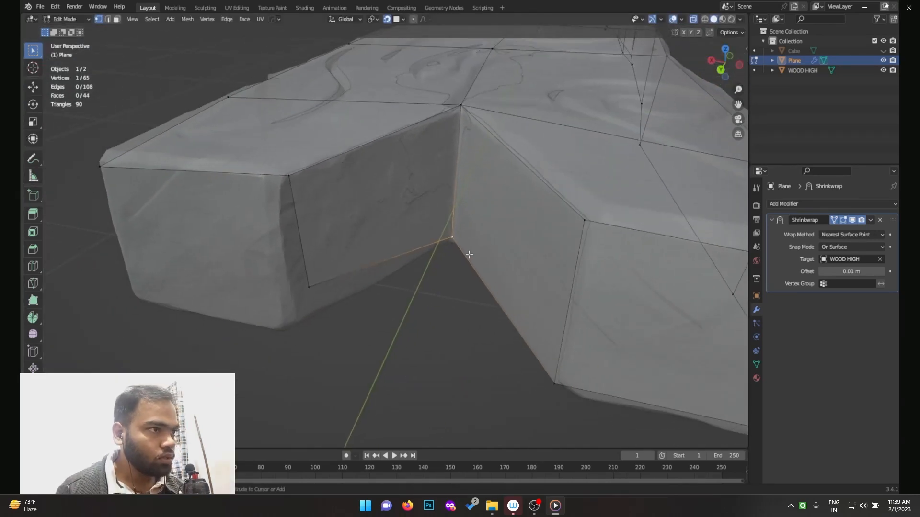
# Step: Move the prong side face's outer bottom vertex into the prong's lower corner at the notch
pyautogui.moveTo(460, 240); pyautogui.dragTo(484, 166, button='middle')
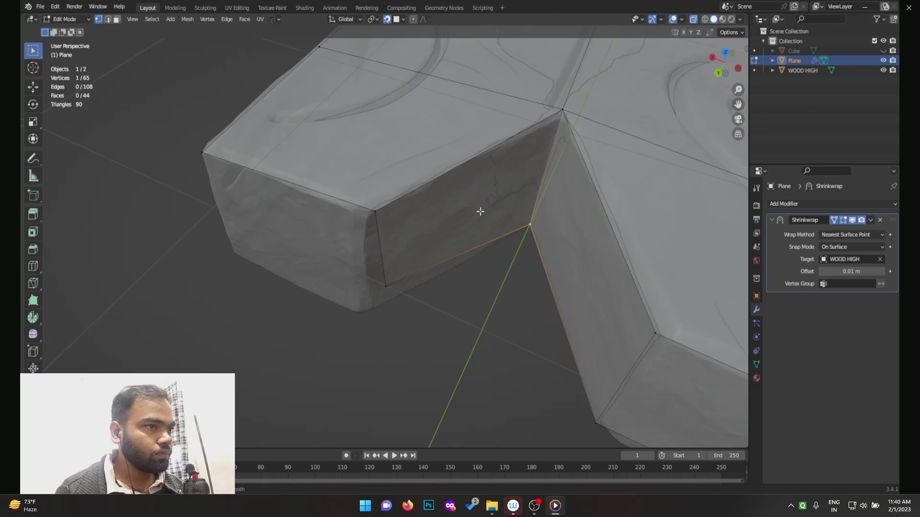
pyautogui.rightClick(424, 254)
pyautogui.click(413, 266)
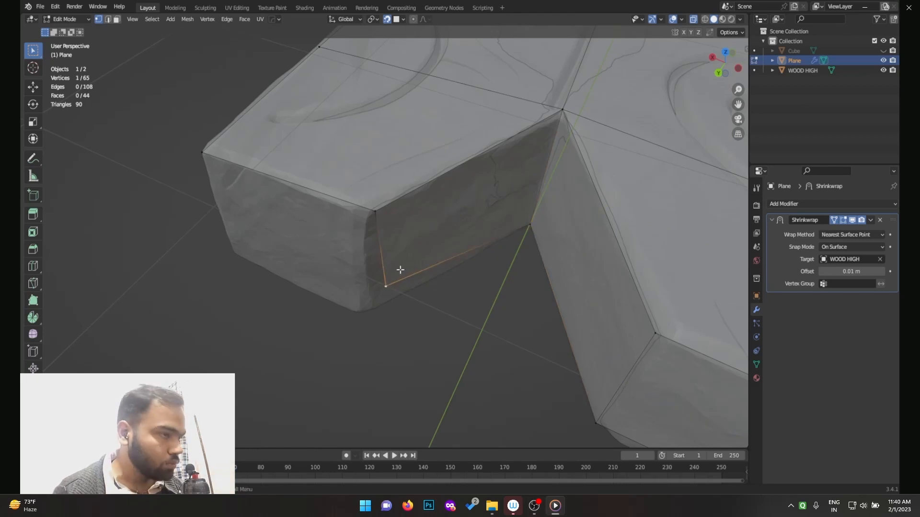
pyautogui.press('g')
pyautogui.click(387, 288)
pyautogui.keyDown('ctrl'); pyautogui.moveTo(406, 218); pyautogui.dragTo(393, 265, button='middle'); pyautogui.keyUp('ctrl')
pyautogui.keyDown('ctrl'); pyautogui.moveTo(562, 142); pyautogui.dragTo(524, 210, button='middle'); pyautogui.keyUp('ctrl')
pyautogui.moveTo(530, 168); pyautogui.dragTo(465, 206, button='middle')
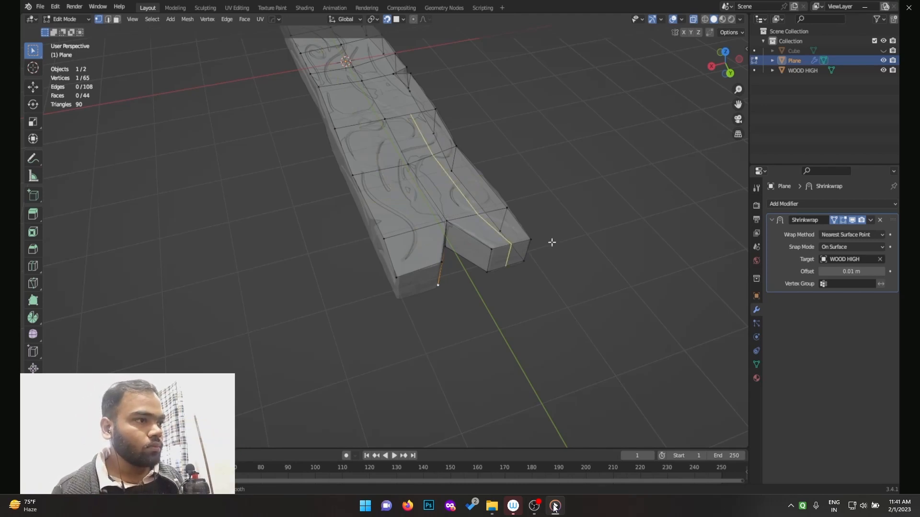
# Step: Try adding lengthwise loop cuts through the top faces on both sides of the crack
pyautogui.moveTo(575, 220); pyautogui.dragTo(585, 365, button='middle')
pyautogui.hotkey('ctrl', 'r')
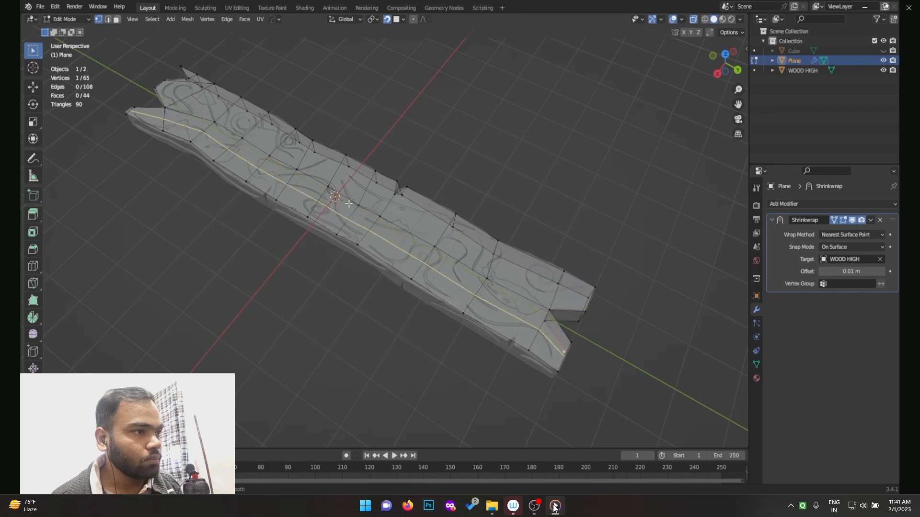
pyautogui.rightClick(390, 207)
pyautogui.hotkey('ctrl', 'r')
pyautogui.click(415, 217)
pyautogui.rightClick(444, 232)
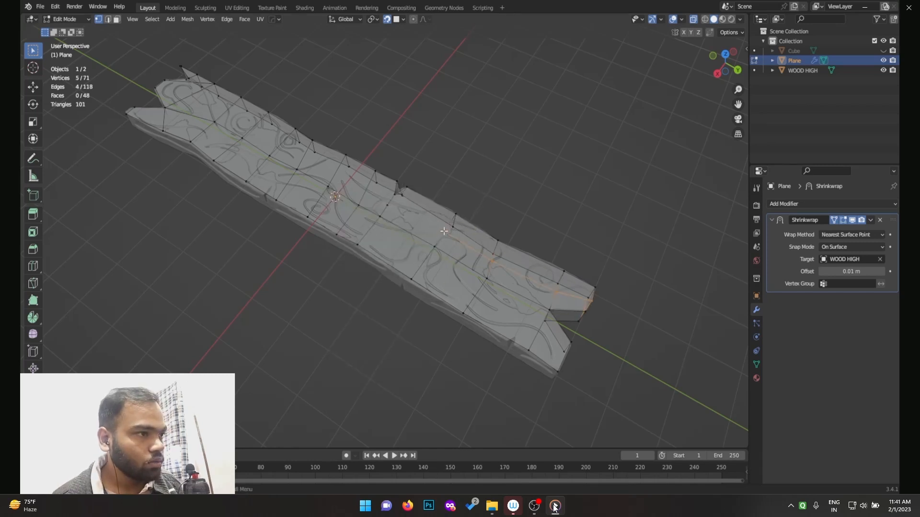
pyautogui.hotkey('ctrl', 'r')
pyautogui.click(336, 169)
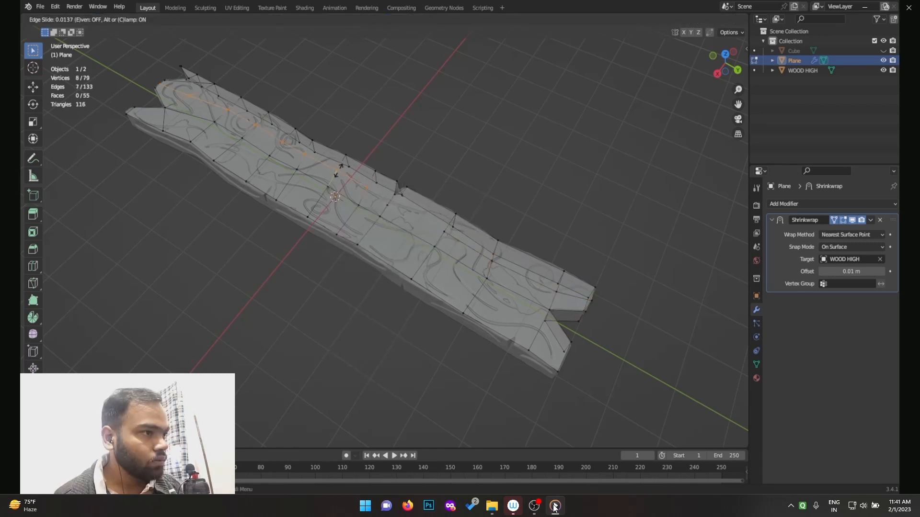
pyautogui.click(340, 175)
# Step: Try joining the ends of the two loop cuts with a knife cut across the top faces beside the crack
pyautogui.moveTo(369, 183); pyautogui.dragTo(421, 219, button='middle')
pyautogui.scroll(6, 424, 168)
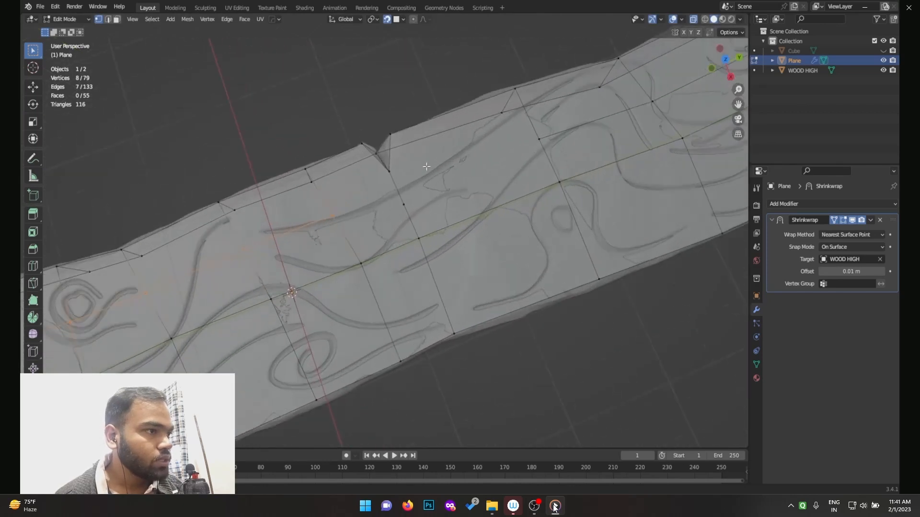
pyautogui.click(318, 197)
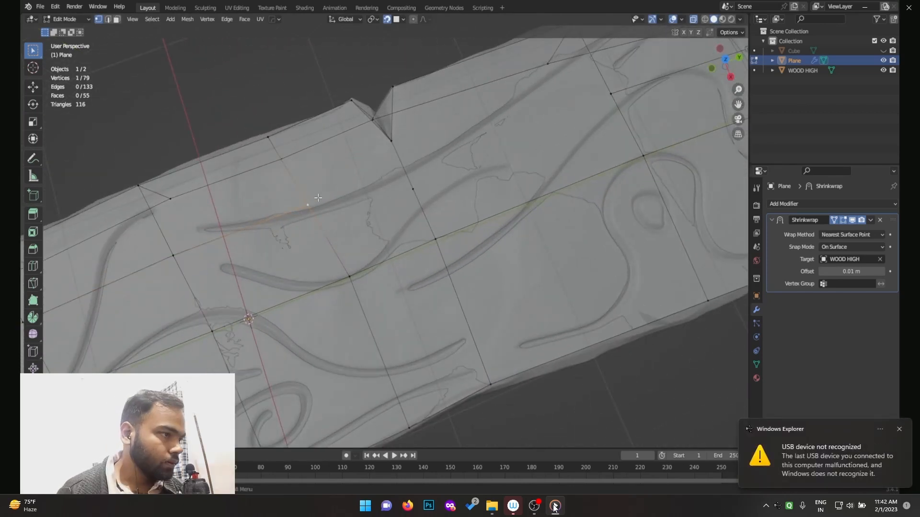
pyautogui.press('k')
pyautogui.click(413, 189)
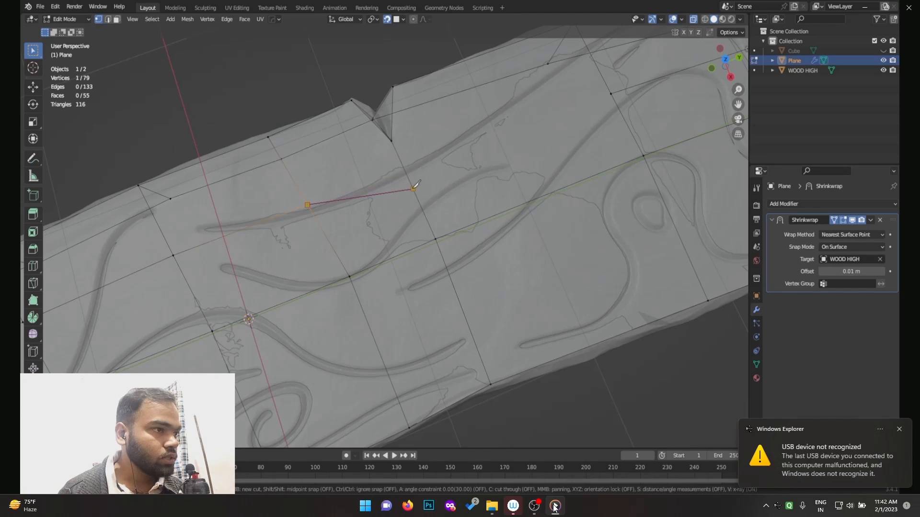
pyautogui.click(611, 93)
pyautogui.press('Return')
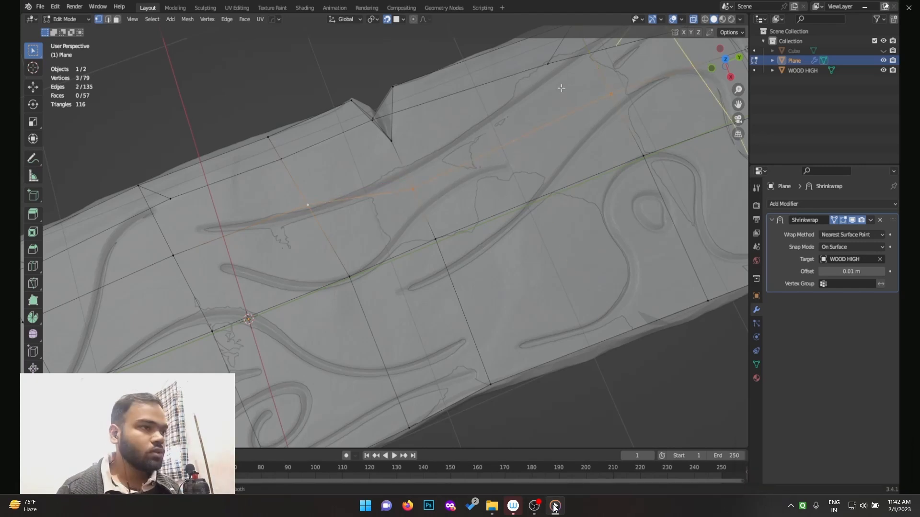
# Step: Undo the joining knife cut and both lengthwise loop cuts
pyautogui.hotkey('ctrl', 'r')
pyautogui.press('Escape')
pyautogui.hotkey('ctrl', 'z')
pyautogui.hotkey('ctrl', 'z')
pyautogui.hotkey('ctrl', 'z')
pyautogui.hotkey('ctrl', 'z')
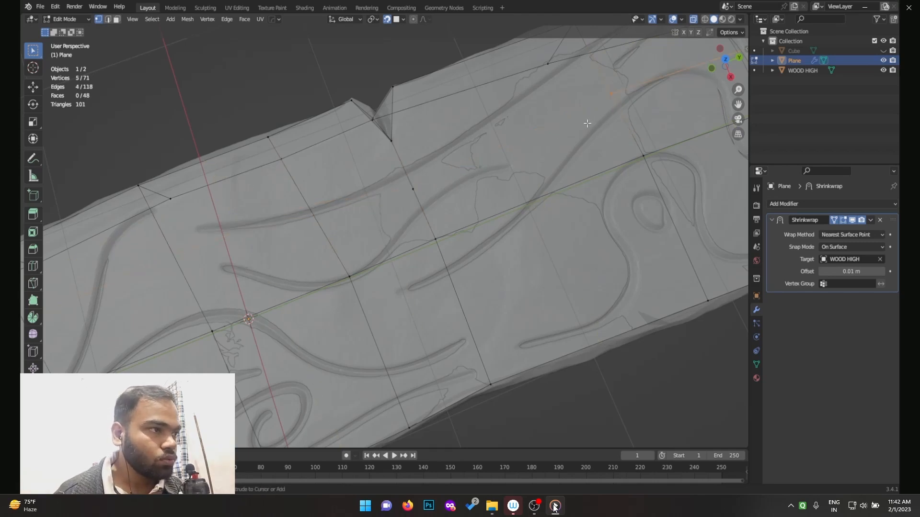
pyautogui.moveTo(579, 132); pyautogui.dragTo(611, 223, button='middle')
pyautogui.moveTo(356, 164); pyautogui.dragTo(403, 187, button='middle')
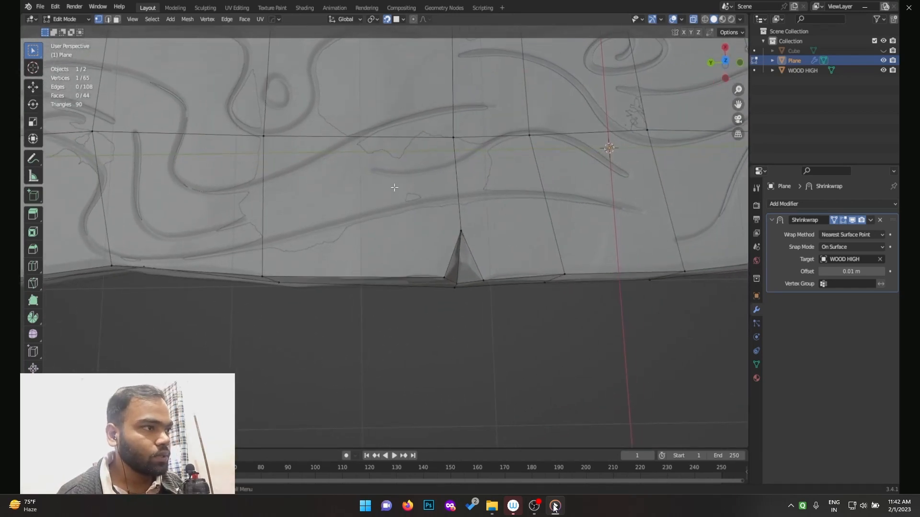
# Step: Try knife cuts from the crack's inner tip to the neighbouring centre-line vertices, test a loop cut through them, and undo the cuts
pyautogui.press('k')
pyautogui.click(263, 136)
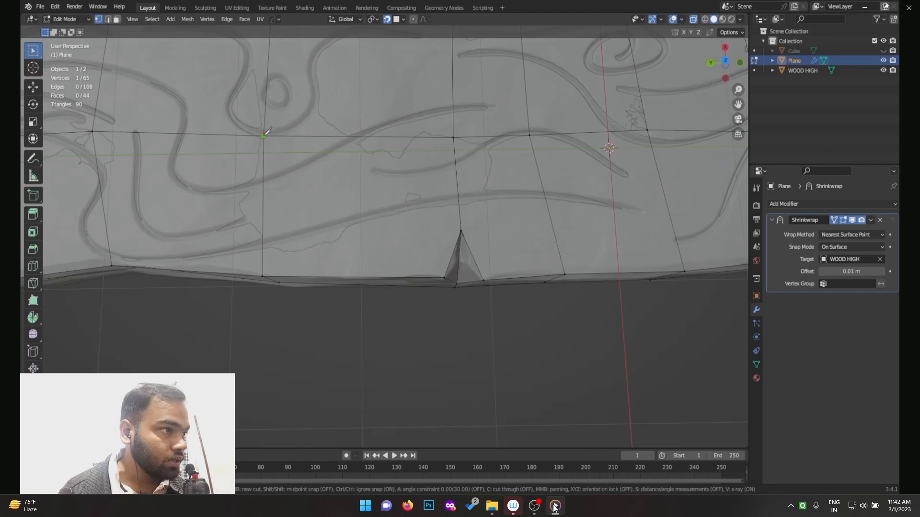
pyautogui.click(461, 231)
pyautogui.click(532, 134)
pyautogui.press('Return')
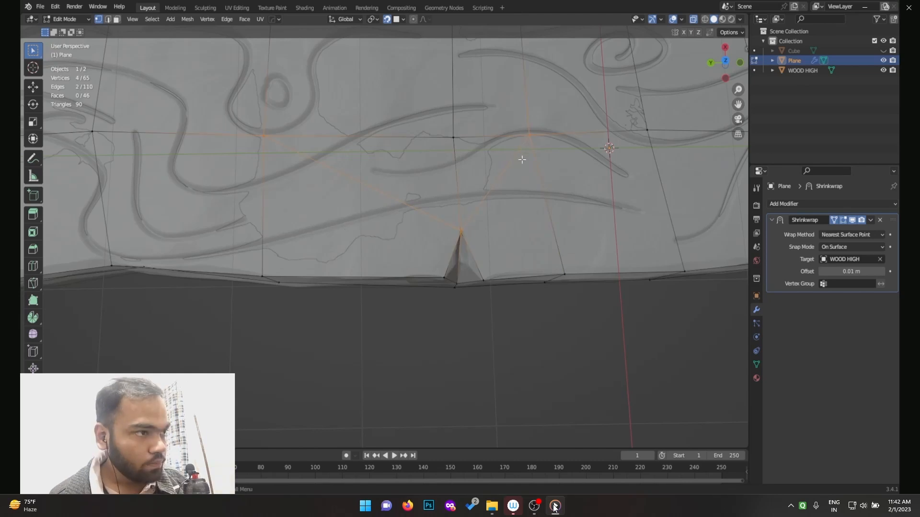
pyautogui.hotkey('ctrl', 'r')
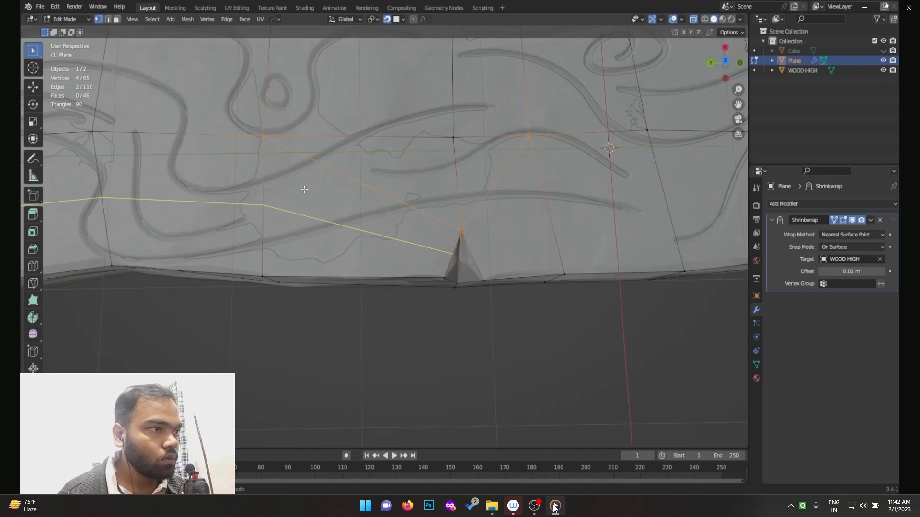
pyautogui.hotkey('ctrl', 'z')
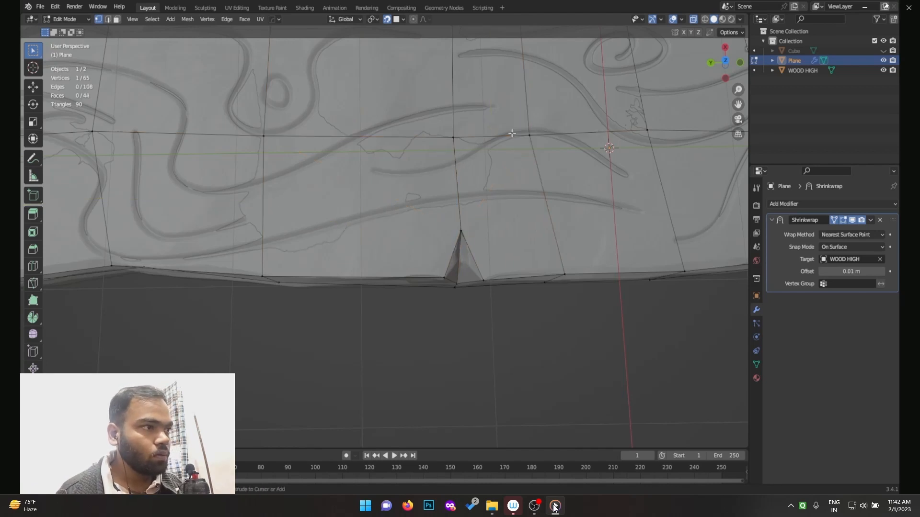
# Step: Examine how edge loops would run around the crack and through the split end using loop cut previews
pyautogui.scroll(-6, 392, 127)
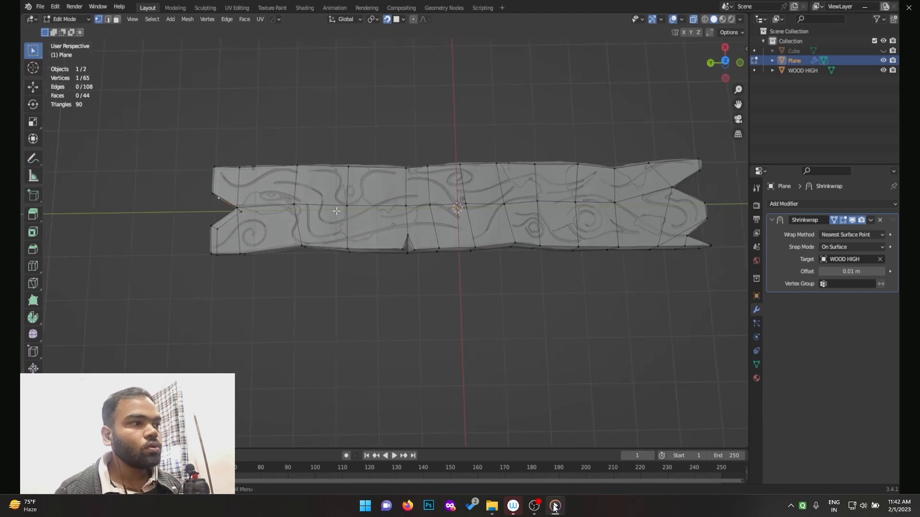
pyautogui.moveTo(392, 127); pyautogui.dragTo(554, 154, button='middle')
pyautogui.scroll(6, 377, 128)
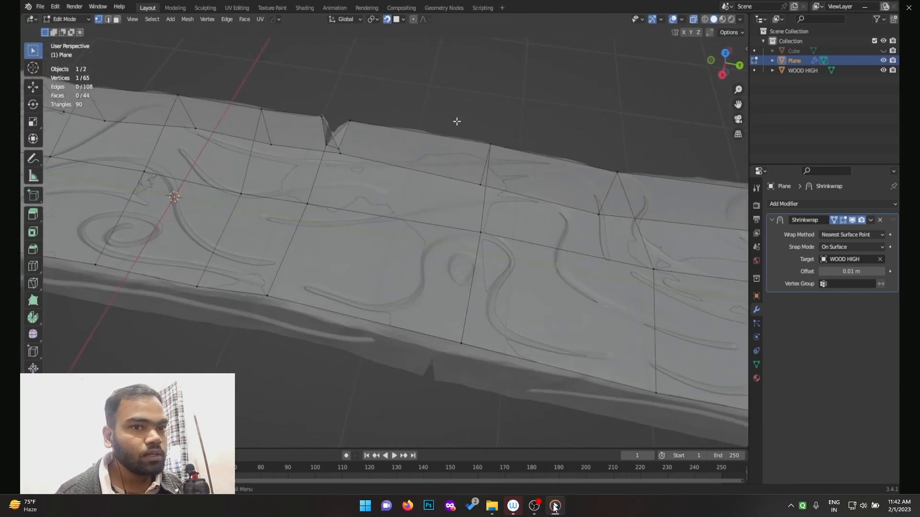
pyautogui.scroll(-3, 443, 120)
pyautogui.moveTo(412, 148); pyautogui.dragTo(406, 119, button='middle')
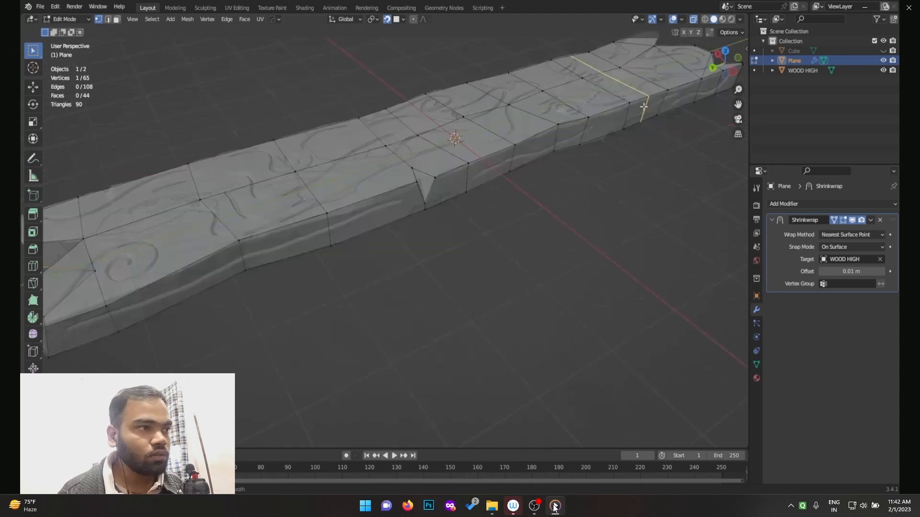
pyautogui.rightClick(620, 121)
pyautogui.keyDown('shift'); pyautogui.moveTo(620, 120); pyautogui.dragTo(383, 209, button='middle'); pyautogui.keyUp('shift')
pyautogui.moveTo(533, 155); pyautogui.dragTo(494, 177, button='middle')
pyautogui.hotkey('ctrl', 'r')
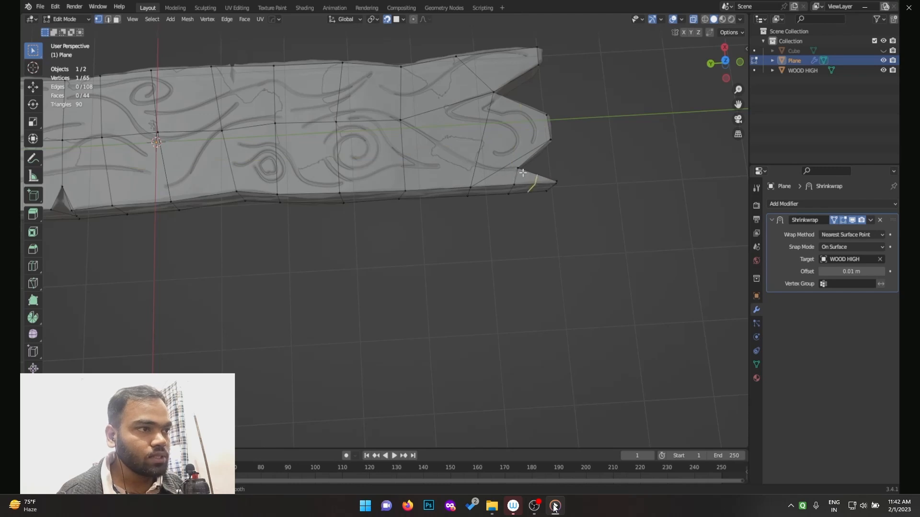
pyautogui.keyDown('shift'); pyautogui.moveTo(588, 168); pyautogui.dragTo(424, 187, button='middle'); pyautogui.keyUp('shift')
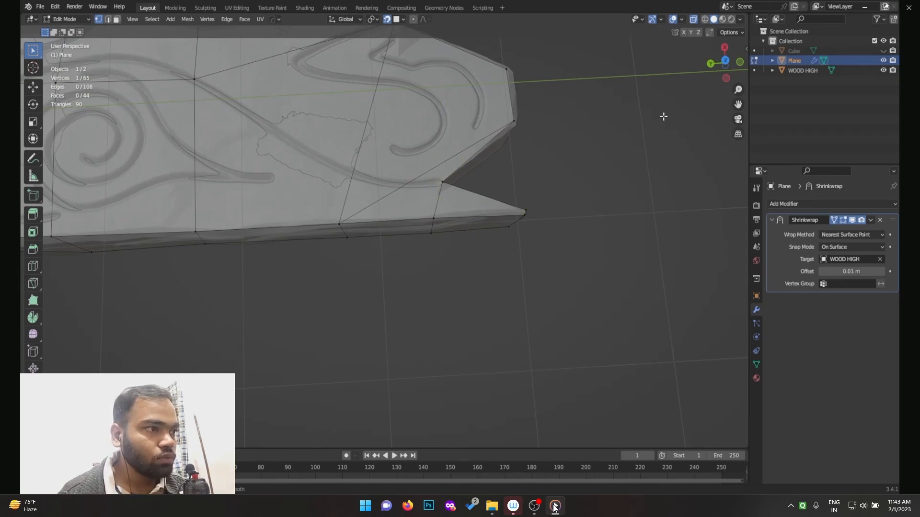
# Step: Extrude the 12 top edges along the plank's uncovered long side down along Z by about 0.53 m
pyautogui.moveTo(546, 116); pyautogui.dragTo(306, 163, button='middle')
pyautogui.press('2')
pyautogui.click(297, 237)
pyautogui.keyDown('shift'); pyautogui.click(218, 218); pyautogui.keyUp('shift')
pyautogui.keyDown('shift'); pyautogui.moveTo(218, 217); pyautogui.dragTo(347, 236, button='middle'); pyautogui.keyUp('shift')
pyautogui.keyDown('shift'); pyautogui.click(350, 236); pyautogui.keyUp('shift')
pyautogui.keyDown('shift'); pyautogui.click(245, 206); pyautogui.keyUp('shift')
pyautogui.keyDown('shift'); pyautogui.click(161, 173); pyautogui.keyUp('shift')
pyautogui.keyDown('shift'); pyautogui.moveTo(138, 172); pyautogui.dragTo(307, 216, button='middle'); pyautogui.keyUp('shift')
pyautogui.keyDown('shift'); pyautogui.click(223, 205); pyautogui.keyUp('shift')
pyautogui.keyDown('shift'); pyautogui.click(171, 189); pyautogui.keyUp('shift')
pyautogui.moveTo(150, 189); pyautogui.dragTo(298, 188, button='middle')
pyautogui.keyDown('shift'); pyautogui.click(406, 222); pyautogui.keyUp('shift')
pyautogui.keyDown('shift'); pyautogui.click(294, 252); pyautogui.keyUp('shift')
pyautogui.keyDown('shift'); pyautogui.moveTo(215, 275); pyautogui.dragTo(292, 257, button='middle'); pyautogui.keyUp('shift')
pyautogui.keyDown('shift'); pyautogui.click(249, 279); pyautogui.keyUp('shift')
pyautogui.keyDown('shift'); pyautogui.moveTo(160, 313); pyautogui.dragTo(304, 265, button='middle'); pyautogui.keyUp('shift')
pyautogui.keyDown('shift'); pyautogui.click(298, 271); pyautogui.keyUp('shift')
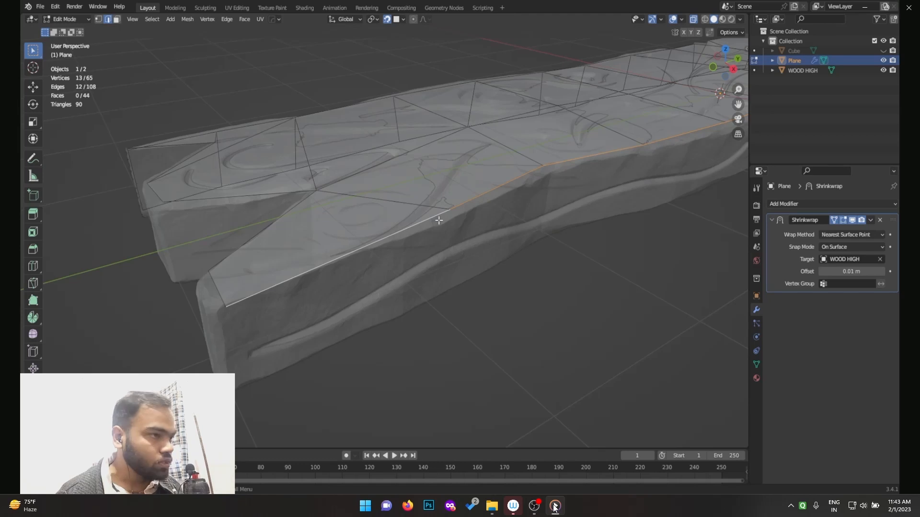
pyautogui.press('e')
pyautogui.press('z')
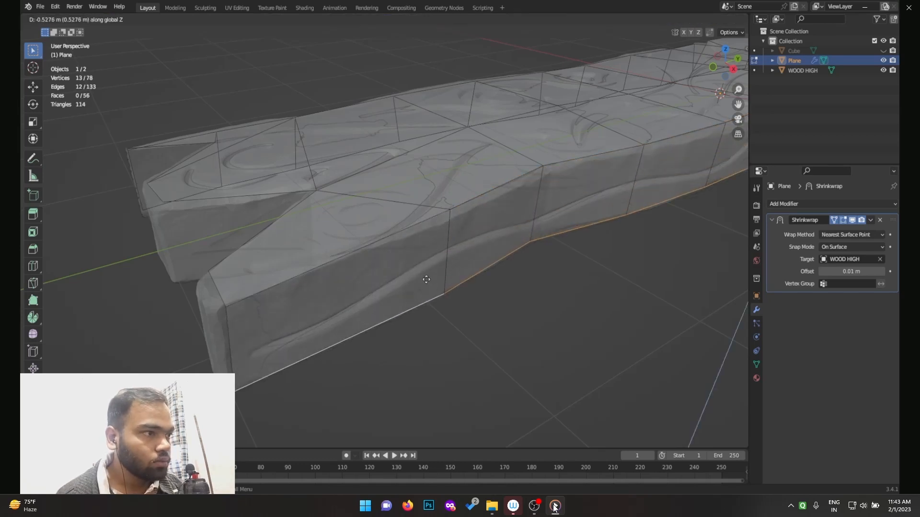
pyautogui.click(424, 278)
# Step: Reposition a bottom vertex of the new side strip along the plank's lower edge beside the small vertical crack
pyautogui.moveTo(522, 235); pyautogui.dragTo(366, 245, button='middle')
pyautogui.moveTo(564, 212); pyautogui.dragTo(498, 210, button='middle')
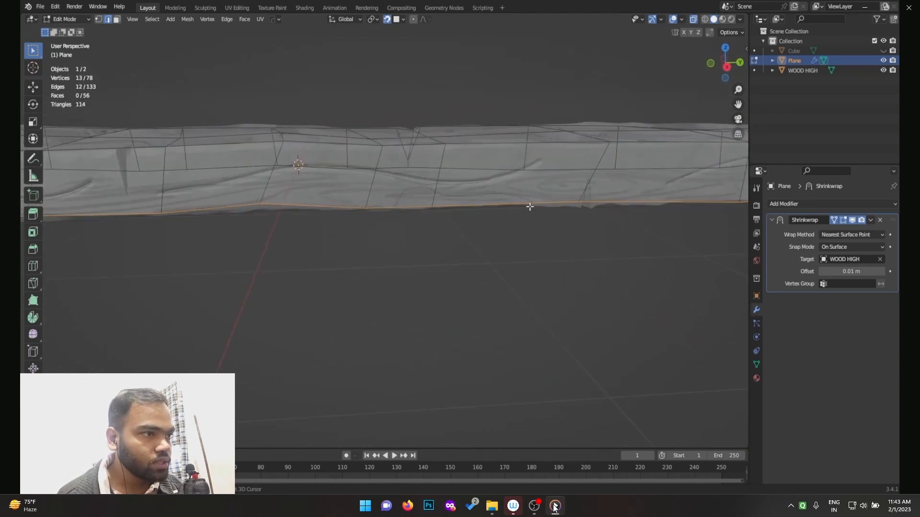
pyautogui.press('KP_3')
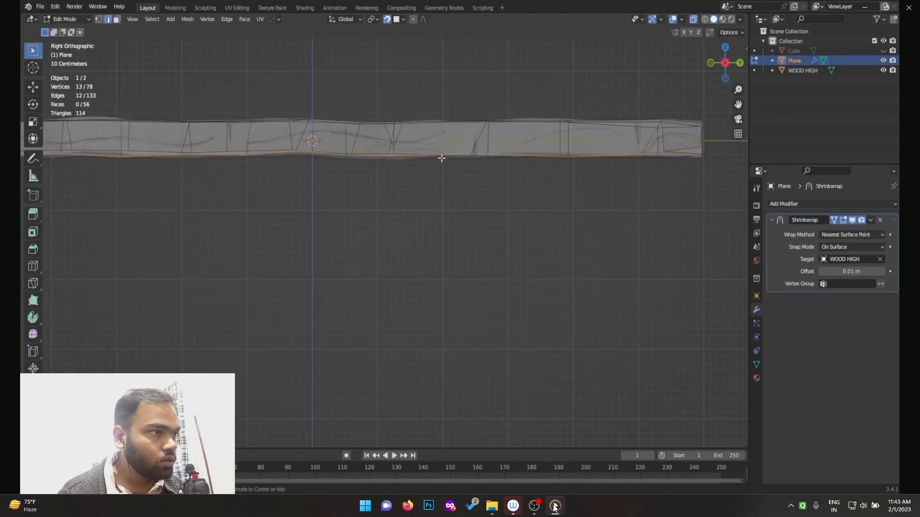
pyautogui.keyDown('shift'); pyautogui.moveTo(495, 150); pyautogui.dragTo(438, 191, button='middle'); pyautogui.keyUp('shift')
pyautogui.scroll(3, 442, 178)
pyautogui.moveTo(448, 154); pyautogui.dragTo(458, 186, button='middle')
pyautogui.scroll(-4, 458, 187)
pyautogui.press('1')
pyautogui.click(499, 288)
pyautogui.press('g')
pyautogui.click(499, 290)
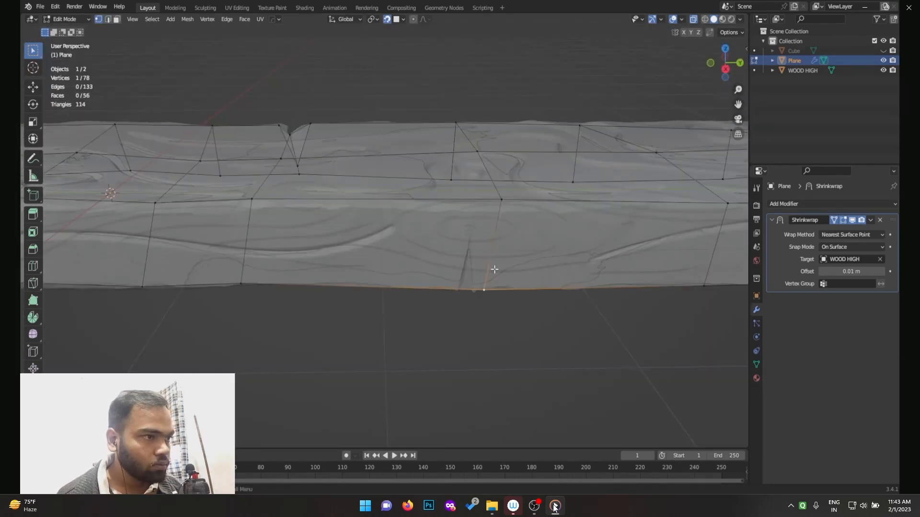
# Step: Move the bottom vertex nearest the plank's end about 0.28 m along the lower edge to sit beneath its top vertex
pyautogui.moveTo(627, 246); pyautogui.dragTo(358, 246, button='middle')
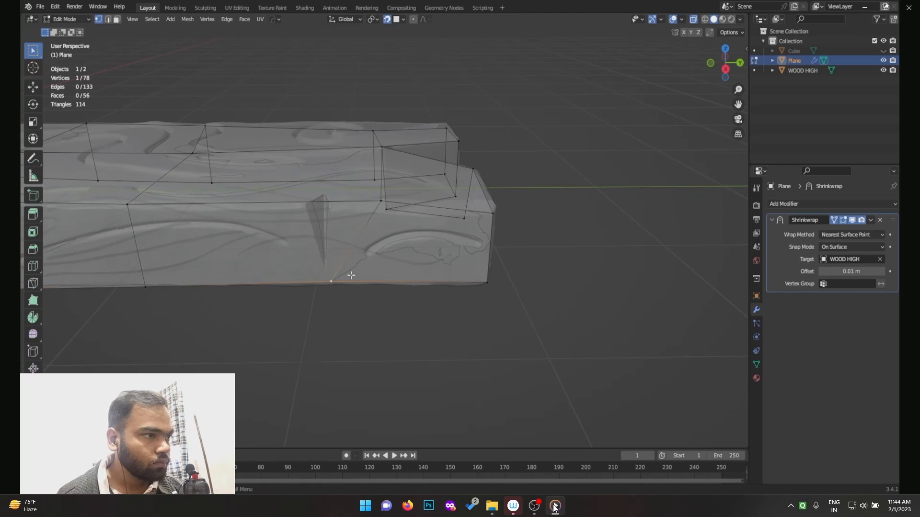
pyautogui.press('g')
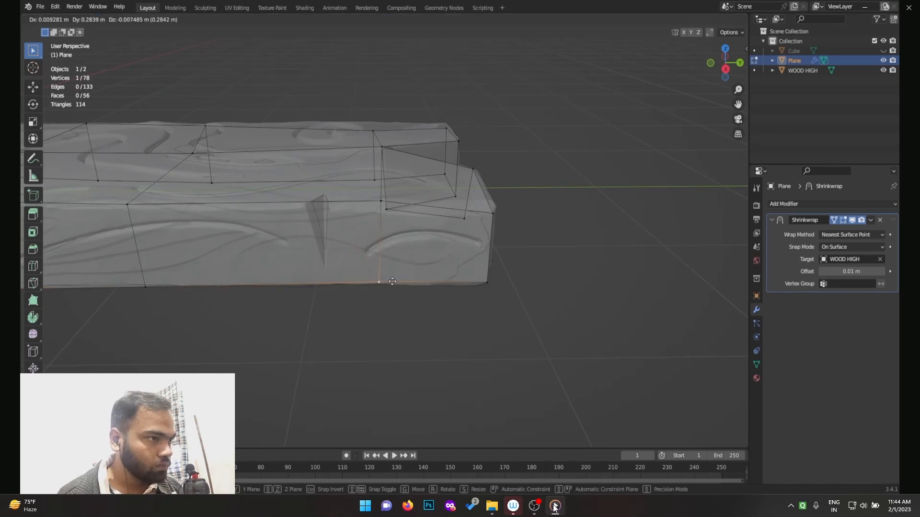
pyautogui.click(391, 283)
# Step: Move two neighbouring bottom vertices near the middle of the side strip along the lower edge towards their top vertices
pyautogui.moveTo(391, 283); pyautogui.dragTo(388, 230, button='middle')
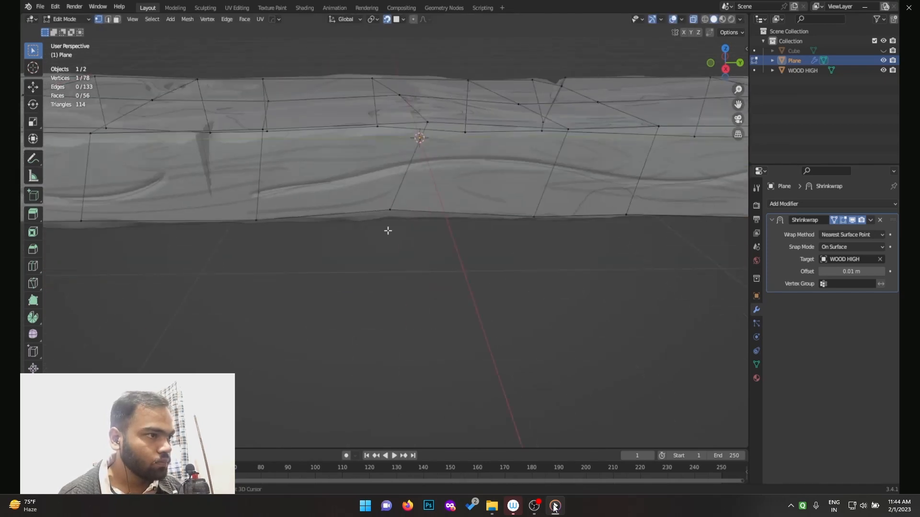
pyautogui.press('g')
pyautogui.click(406, 212)
pyautogui.click(533, 214)
pyautogui.press('g')
pyautogui.click(562, 217)
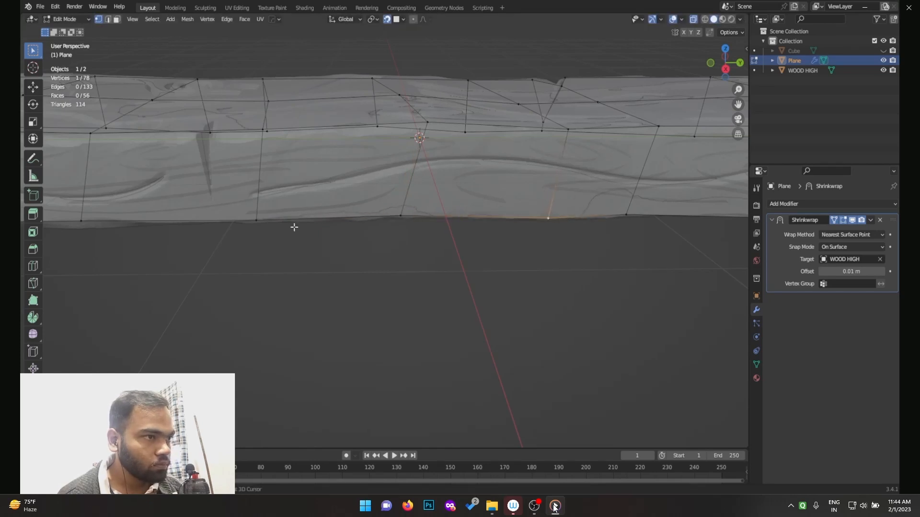
# Step: Shift the slanted side edge's bottom vertex farther along the strip so it lines up with its top vertex
pyautogui.moveTo(294, 228); pyautogui.dragTo(407, 217, button='middle')
pyautogui.click(407, 205)
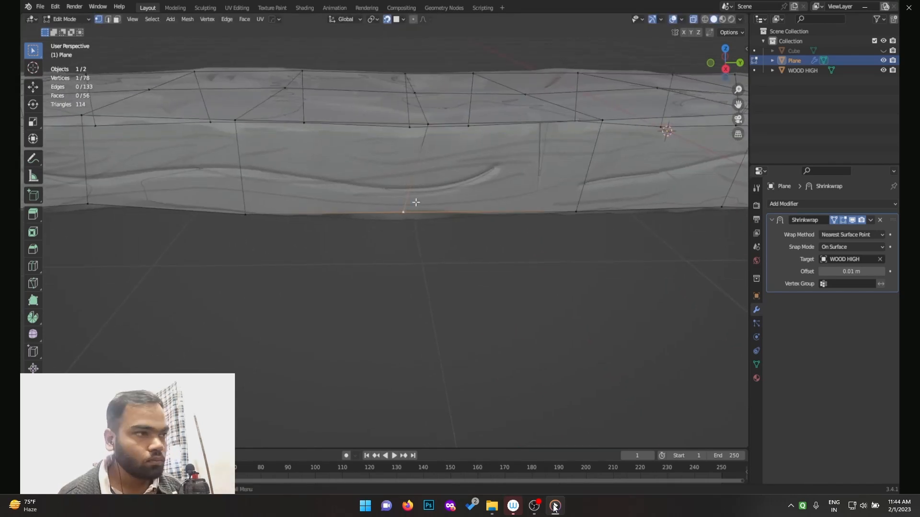
pyautogui.press('g')
pyautogui.click(422, 209)
# Step: Extrude the prong's top end edge down to the plank's lower edge to form its end face
pyautogui.keyDown('shift'); pyautogui.moveTo(86, 188); pyautogui.dragTo(399, 198, button='middle'); pyautogui.keyUp('shift')
pyautogui.press('2')
pyautogui.click(388, 203)
pyautogui.press('e')
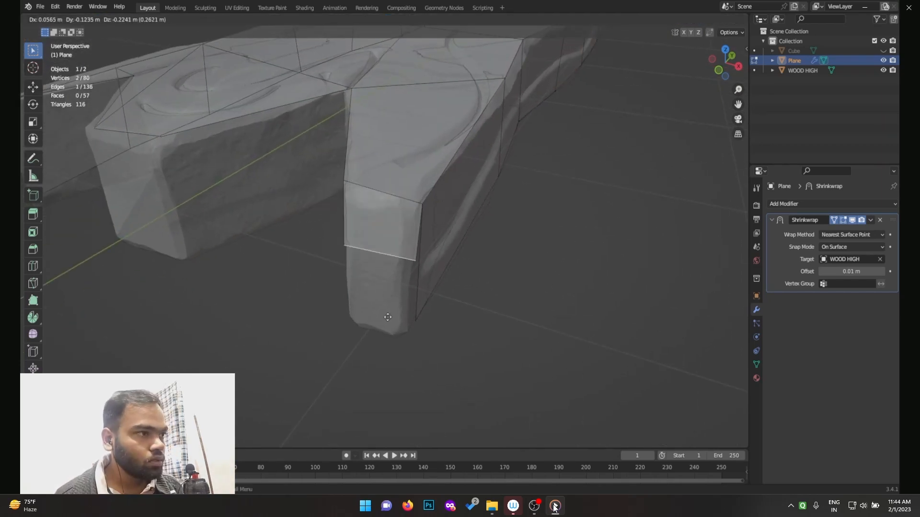
pyautogui.click(382, 399)
# Step: Merge the end face's and side strip's adjoining bottom vertices at center at the prong's outer corner
pyautogui.moveTo(381, 398); pyautogui.dragTo(398, 210, button='middle')
pyautogui.scroll(2, 401, 185)
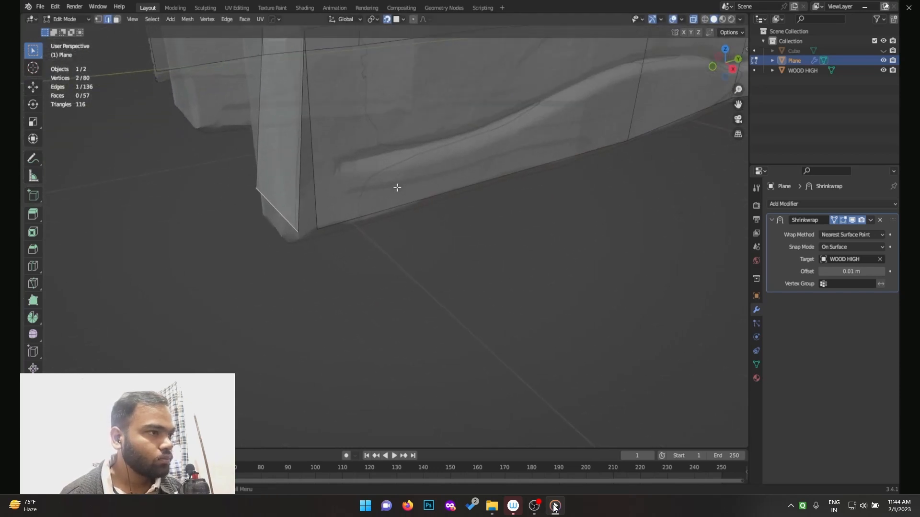
pyautogui.press('1')
pyautogui.moveTo(338, 194); pyautogui.dragTo(283, 265)
pyautogui.press('m')
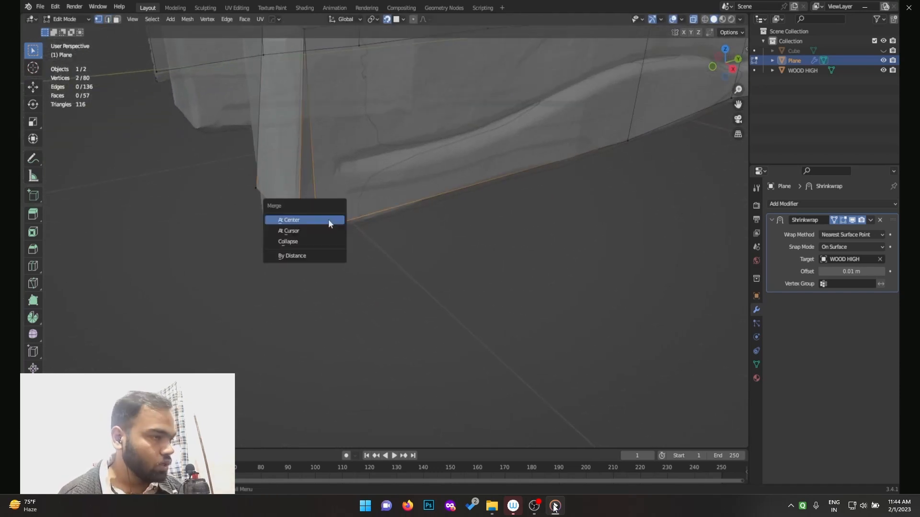
pyautogui.click(329, 219)
pyautogui.scroll(-4, 330, 226)
pyautogui.scroll(4, 380, 211)
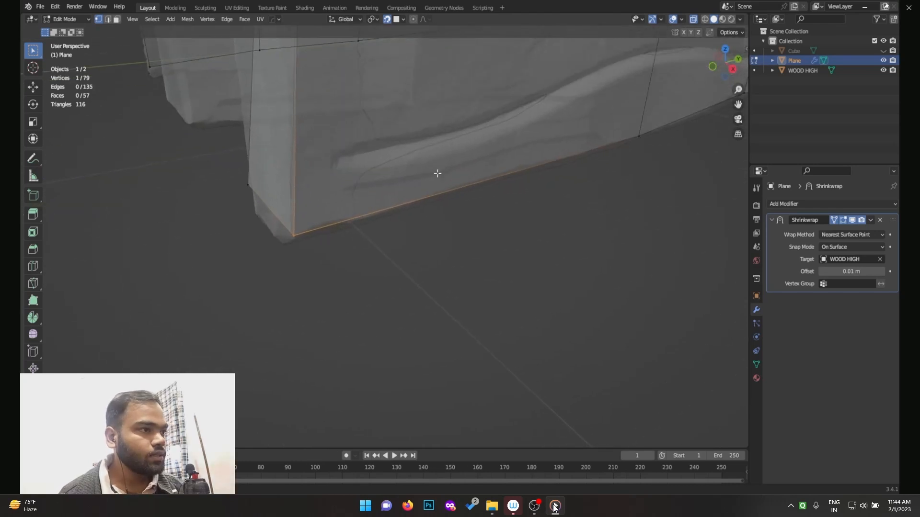
# Step: Move both bottom corner vertices of the prong's end face onto the plank's lower corners
pyautogui.press('g')
pyautogui.click(311, 245)
pyautogui.moveTo(312, 244); pyautogui.dragTo(561, 230, button='middle')
pyautogui.press('g')
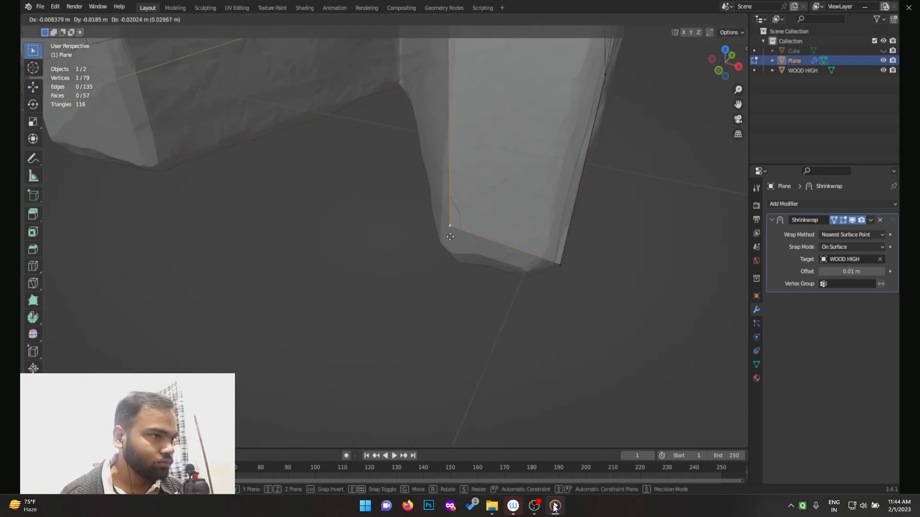
pyautogui.click(429, 256)
pyautogui.click(582, 264)
pyautogui.press('g')
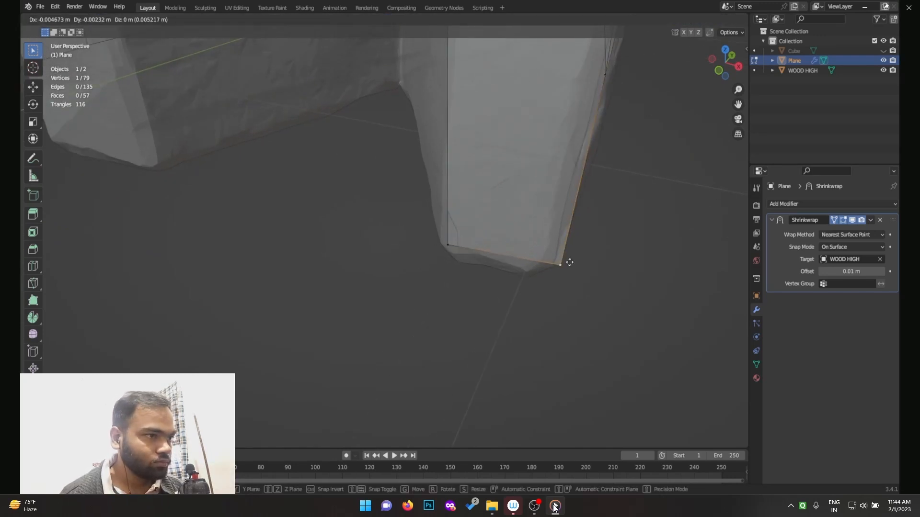
pyautogui.click(519, 278)
# Step: Extrude the two top edges of the notch beside the prong down along Z to the plank's lower edge
pyautogui.keyDown('ctrl'); pyautogui.moveTo(394, 205); pyautogui.dragTo(387, 257, button='middle'); pyautogui.keyUp('ctrl')
pyautogui.keyDown('shift'); pyautogui.moveTo(414, 218); pyautogui.dragTo(443, 275, button='middle'); pyautogui.keyUp('shift')
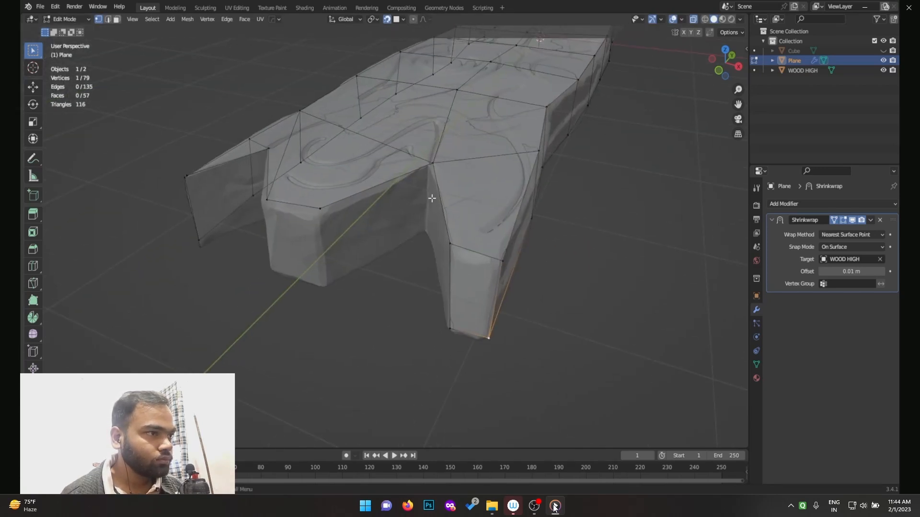
pyautogui.press('e')
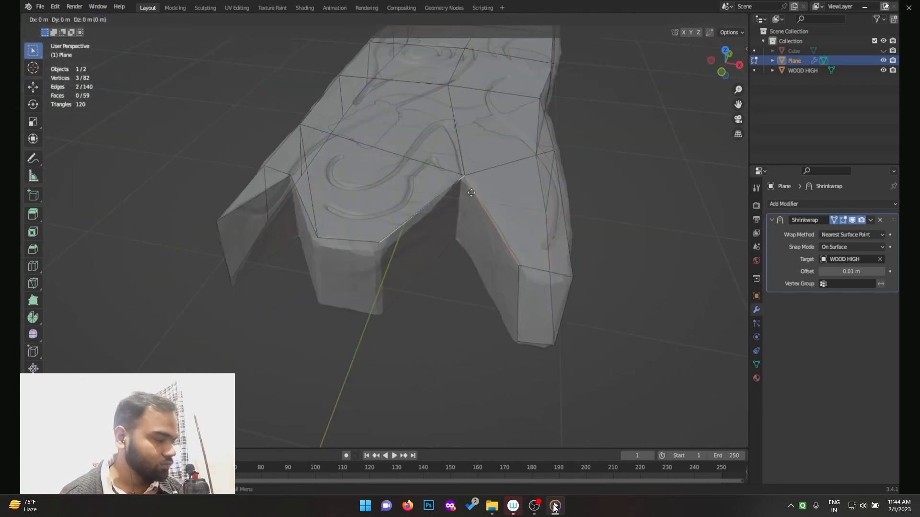
pyautogui.press('z')
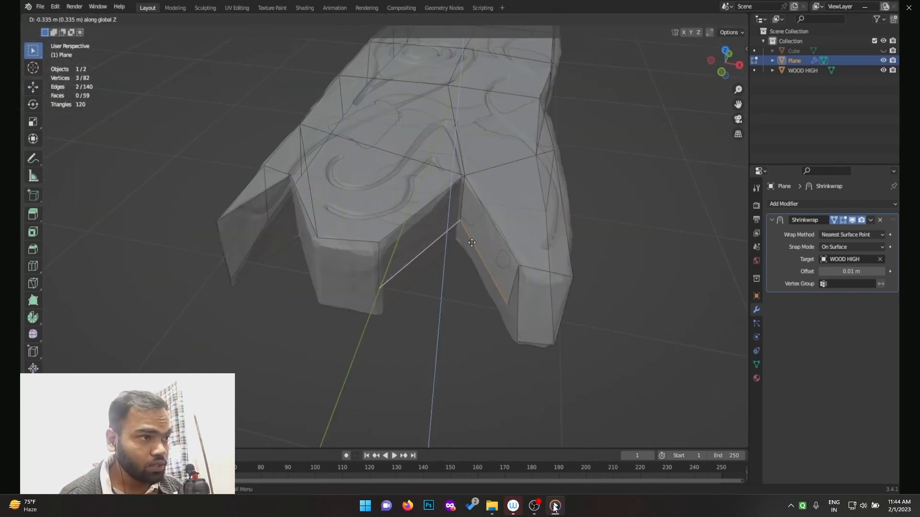
pyautogui.click(468, 261)
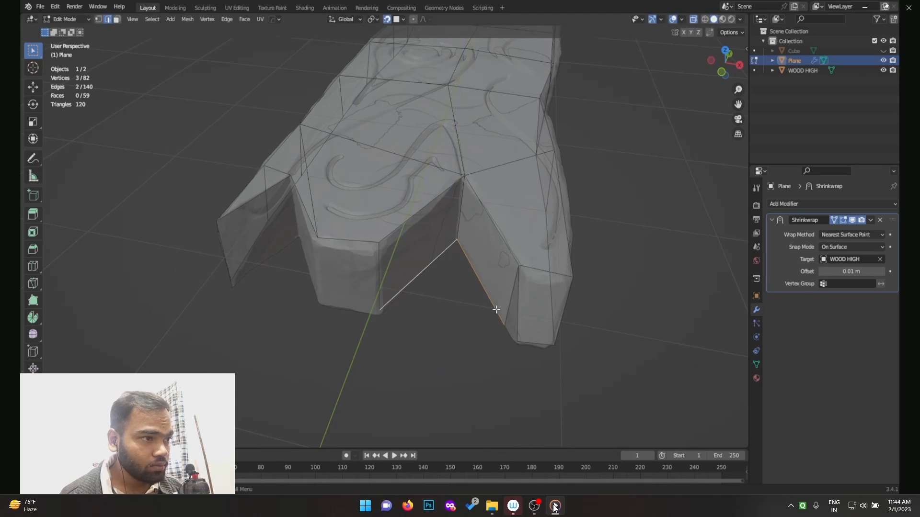
# Step: Move the notch wall's outer bottom vertex to the prong's end face corner and merge the two vertices at center
pyautogui.moveTo(497, 310); pyautogui.dragTo(538, 285, button='middle')
pyautogui.moveTo(532, 223); pyautogui.dragTo(519, 200, button='middle')
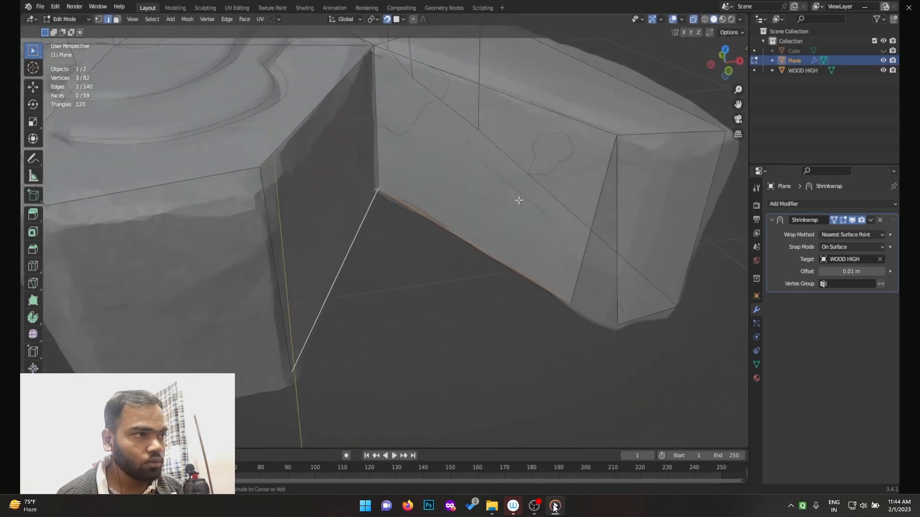
pyautogui.press('1')
pyautogui.click(572, 307)
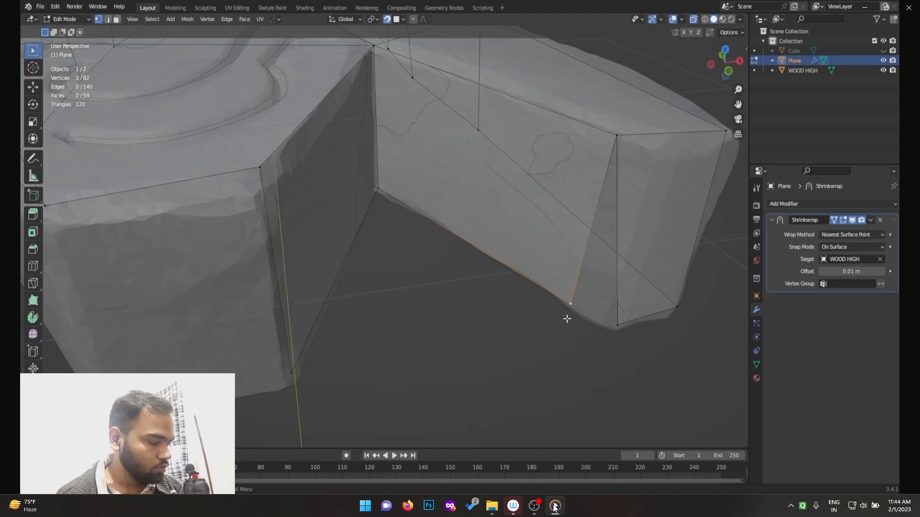
pyautogui.press('g')
pyautogui.click(618, 327)
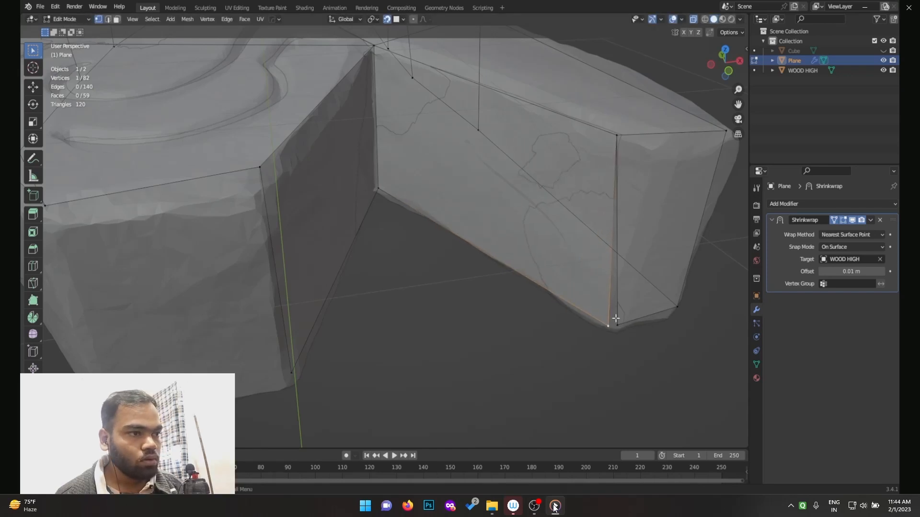
pyautogui.keyDown('shift'); pyautogui.click(608, 325); pyautogui.keyUp('shift')
pyautogui.press('m')
pyautogui.click(573, 320)
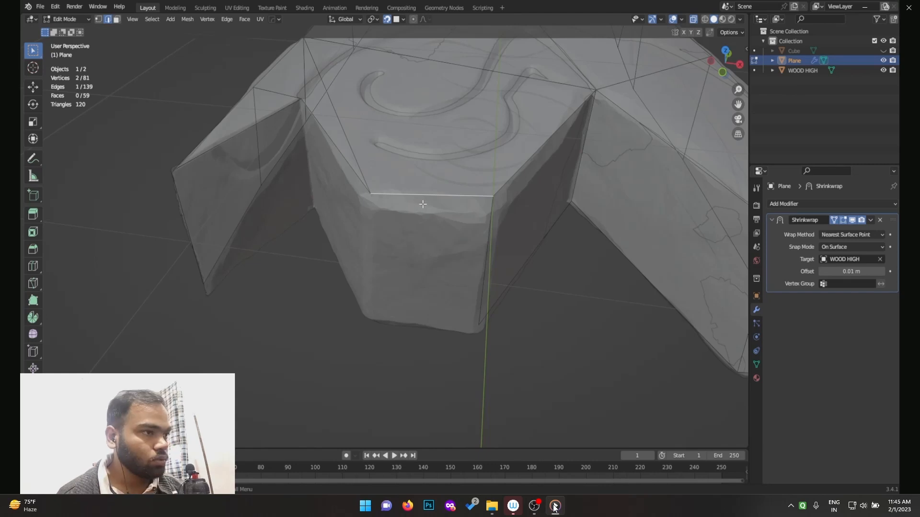
# Step: Extrude the middle prong's top end edge down along Z and merge its bottom vertex with the adjoining notch wall vertex at center
pyautogui.press('e')
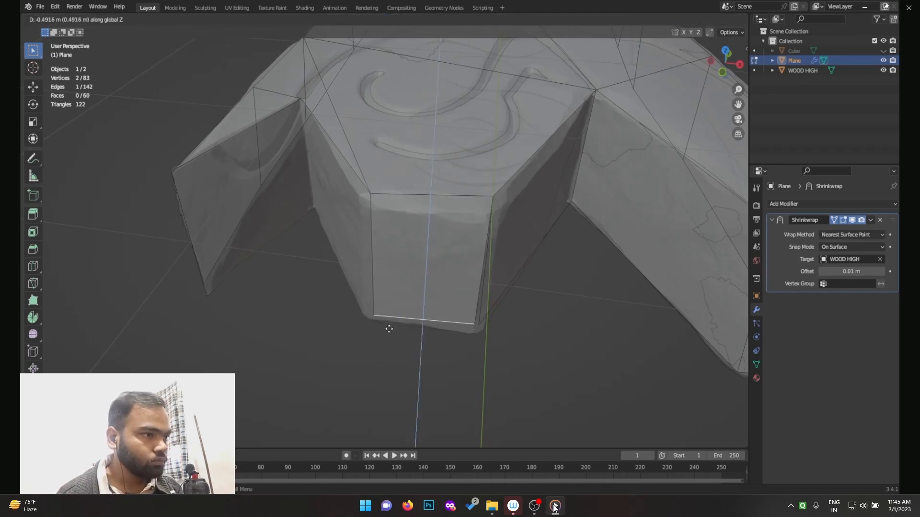
pyautogui.click(425, 316)
pyautogui.press('1')
pyautogui.moveTo(498, 292); pyautogui.dragTo(458, 348)
pyautogui.press('m')
pyautogui.click(481, 305)
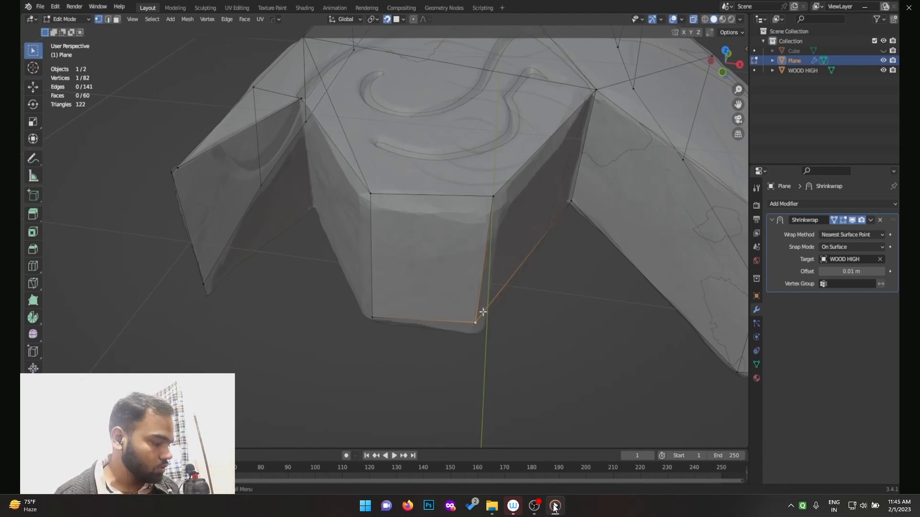
# Step: Fit the middle prong's end face to the high-poly plank by moving its two bottom corner vertices and a top corner vertex
pyautogui.press('g')
pyautogui.press('z')
pyautogui.click(485, 325)
pyautogui.moveTo(449, 240); pyautogui.dragTo(497, 217, button='middle')
pyautogui.press('2')
pyautogui.click(496, 237)
pyautogui.press('1')
pyautogui.click(518, 355)
pyautogui.press('g')
pyautogui.click(512, 358)
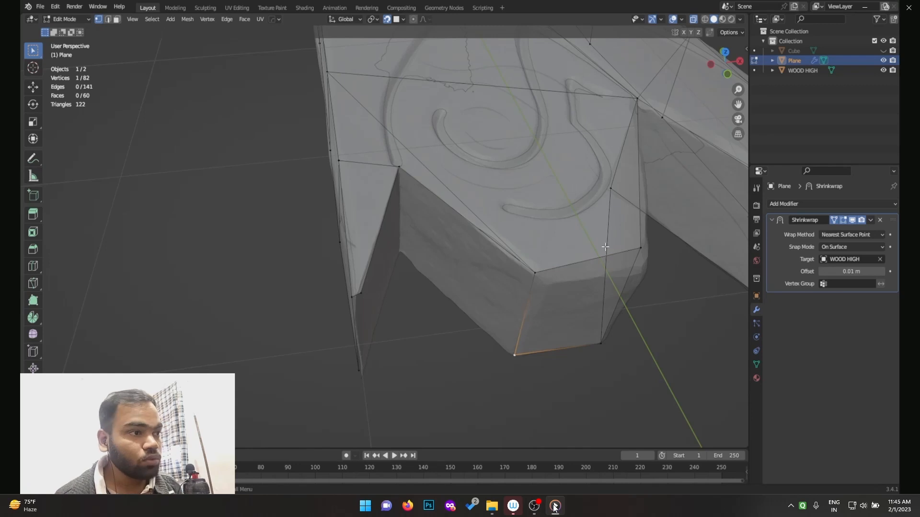
pyautogui.click(638, 253)
pyautogui.press('g')
pyautogui.click(649, 285)
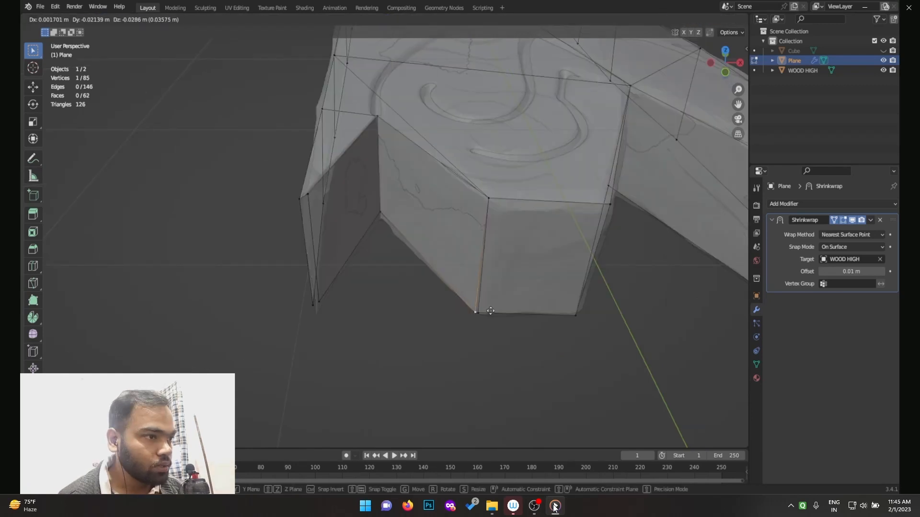
# Step: Move the second notch wall's bottom vertex to the middle prong's other bottom corner and merge the two vertices at center
pyautogui.click(484, 312)
pyautogui.moveTo(495, 296); pyautogui.dragTo(446, 339)
pyautogui.press('m')
pyautogui.click(471, 314)
# Step: Lower the two neighbouring bottom vertices at the thin outer prong's tip along Z to the plank's lower edge
pyautogui.moveTo(463, 279); pyautogui.dragTo(421, 228, button='middle')
pyautogui.press('g')
pyautogui.press('z')
pyautogui.click(443, 248)
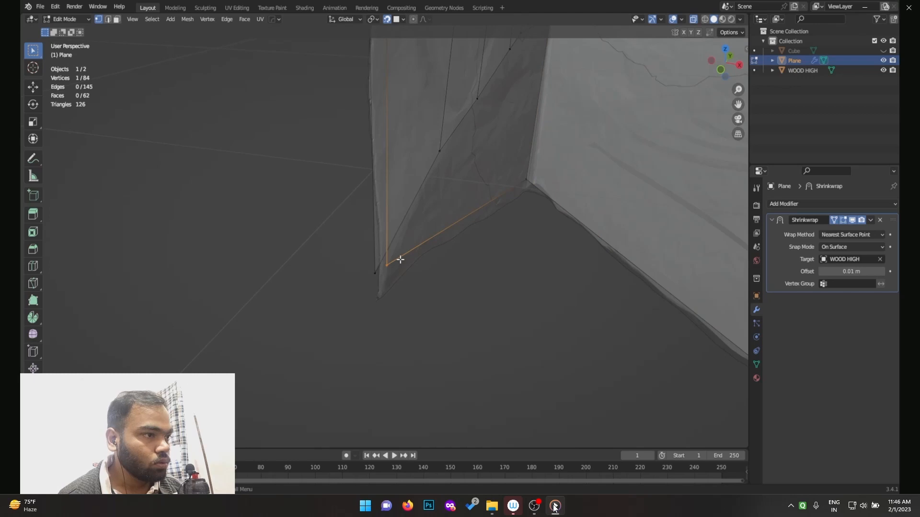
pyautogui.press('g')
pyautogui.press('z')
pyautogui.click(397, 287)
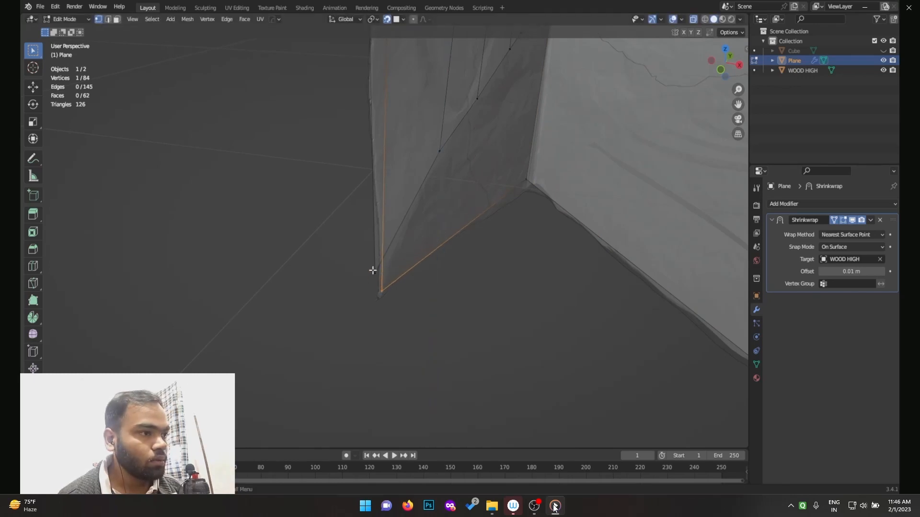
pyautogui.press('g')
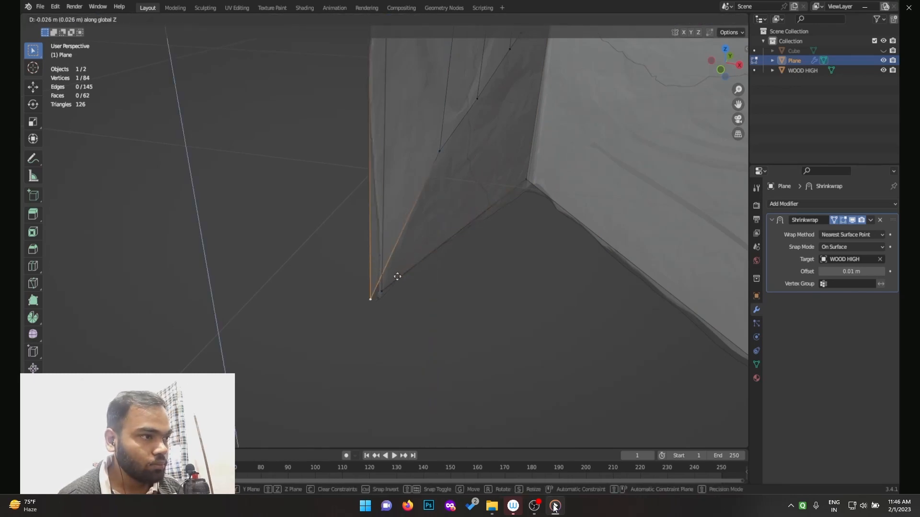
pyautogui.click(401, 276)
# Step: Try to merge the two bottom vertices at the thin outer prong's tip at center
pyautogui.moveTo(394, 267); pyautogui.dragTo(346, 321)
pyautogui.press('m')
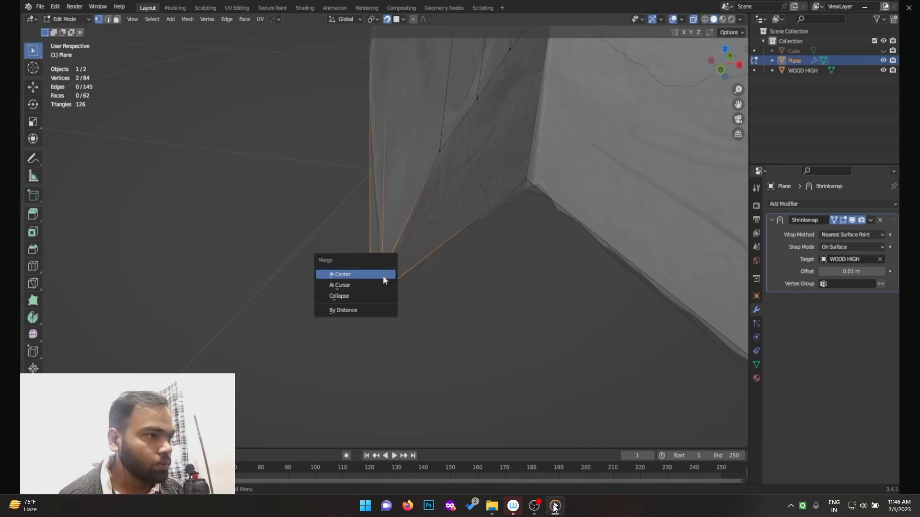
pyautogui.click(383, 276)
# Step: Examine how the low-poly mesh forms the wedge-shaped side notch, with X-ray off and the high-poly plank hidden
pyautogui.scroll(-5, 403, 240)
pyautogui.moveTo(402, 240); pyautogui.dragTo(394, 267, button='middle')
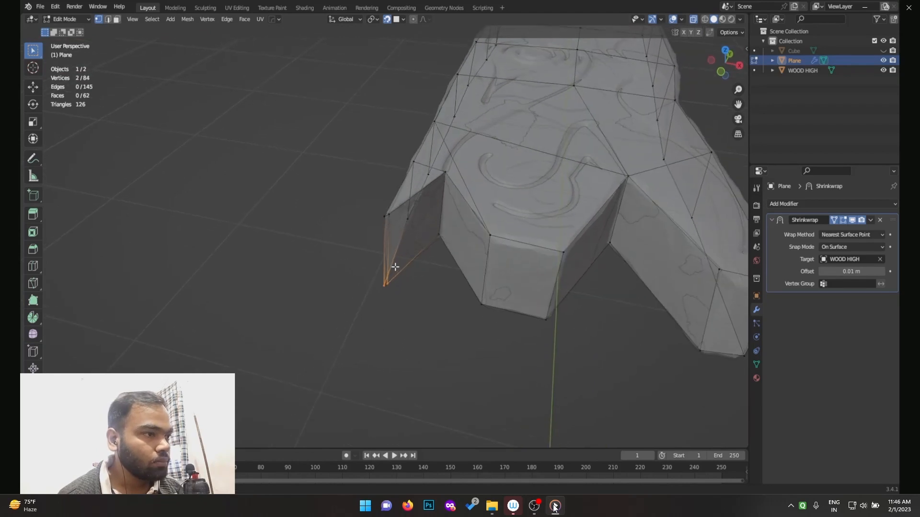
pyautogui.scroll(8, 407, 220)
pyautogui.scroll(-4, 418, 177)
pyautogui.click(336, 255)
pyautogui.moveTo(417, 185); pyautogui.dragTo(389, 239, button='middle')
pyautogui.click(335, 251)
pyautogui.moveTo(515, 188); pyautogui.dragTo(480, 236, button='middle')
pyautogui.press('KP_Decimal')
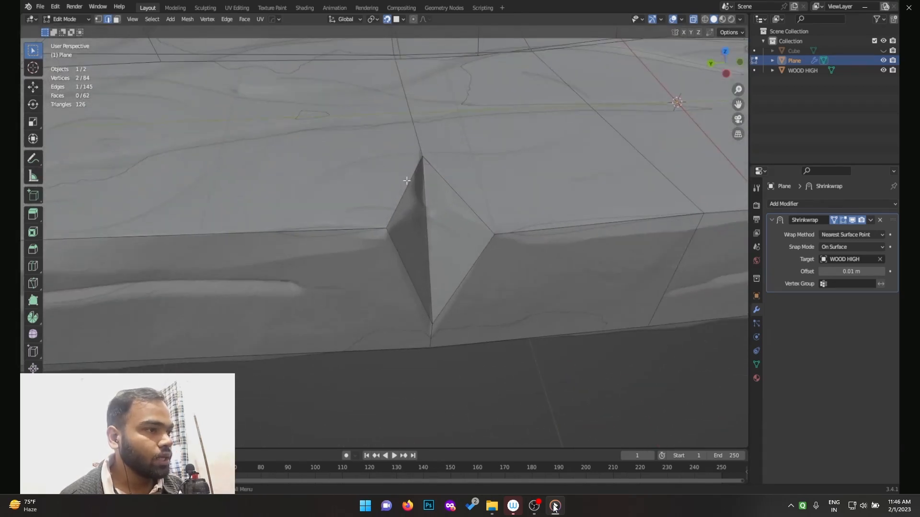
pyautogui.click(694, 19)
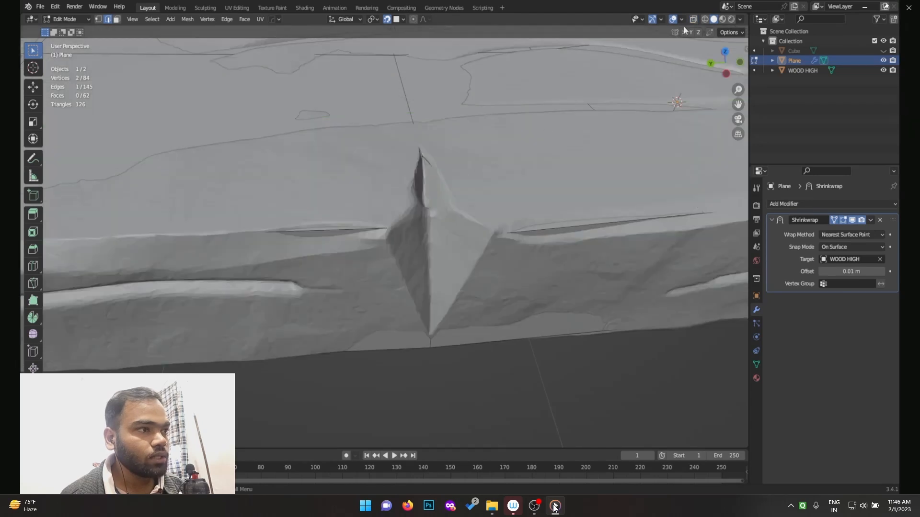
pyautogui.click(883, 70)
pyautogui.moveTo(431, 200); pyautogui.dragTo(448, 238, button='middle')
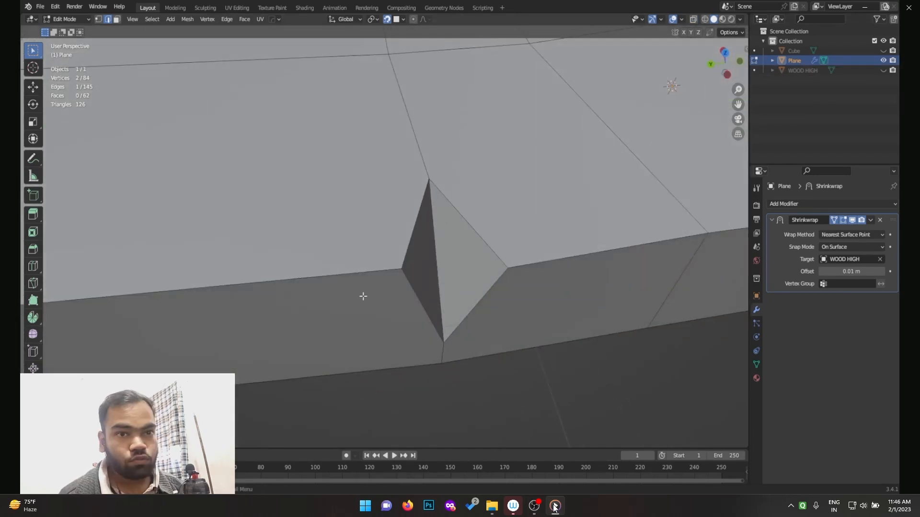
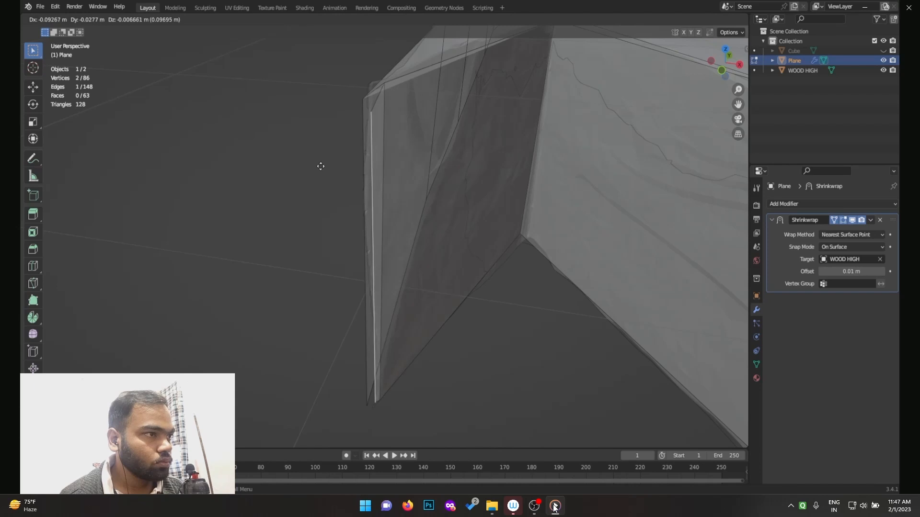
# Step: Extrude the thin prong's tip edge across its narrow end and merge the top and bottom vertices with the outer corners at center
pyautogui.click(320, 164)
pyautogui.click(368, 111)
pyautogui.keyDown('shift'); pyautogui.click(361, 98); pyautogui.keyUp('shift')
pyautogui.press('m')
pyautogui.click(363, 113)
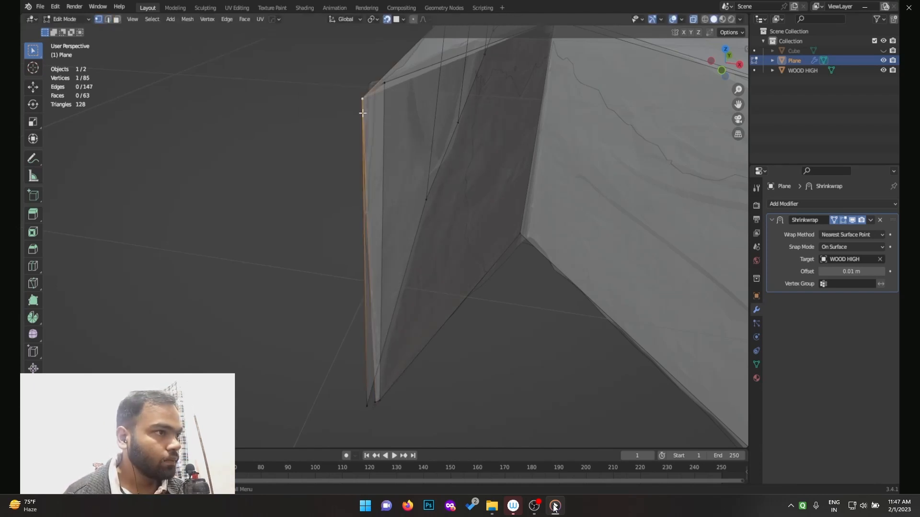
pyautogui.keyDown('shift'); pyautogui.click(370, 407); pyautogui.keyUp('shift')
pyautogui.press('m')
pyautogui.click(372, 407)
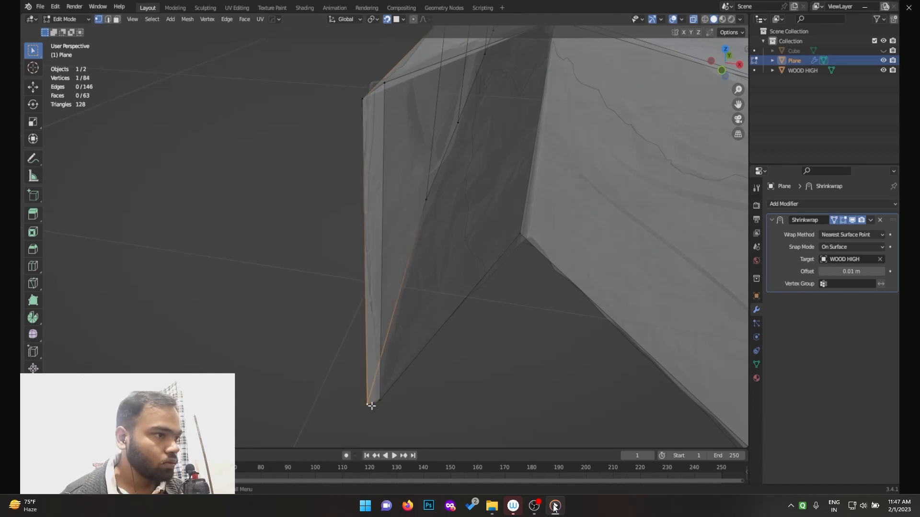
# Step: Move the inner bottom vertex of the notch wall at the plank's other end onto the prong's bottom corner
pyautogui.scroll(3, 402, 290)
pyautogui.moveTo(401, 290); pyautogui.dragTo(383, 214, button='middle')
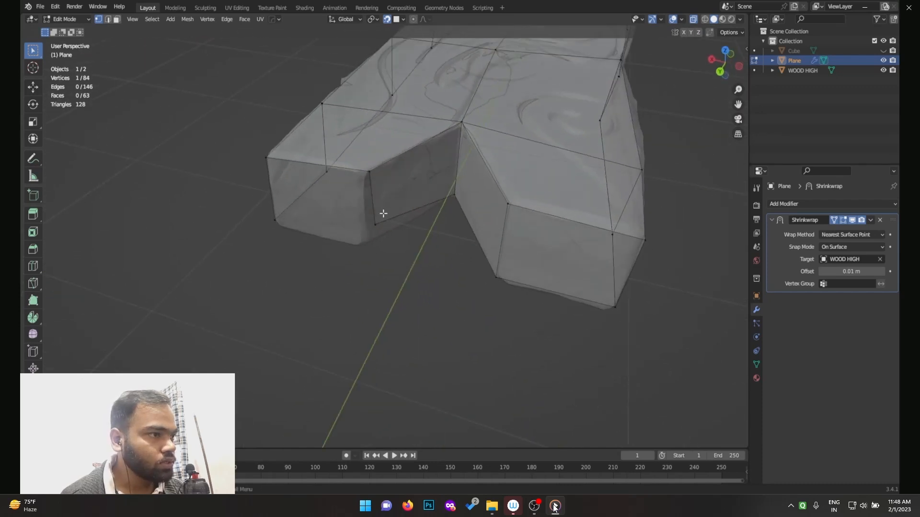
pyautogui.press('g')
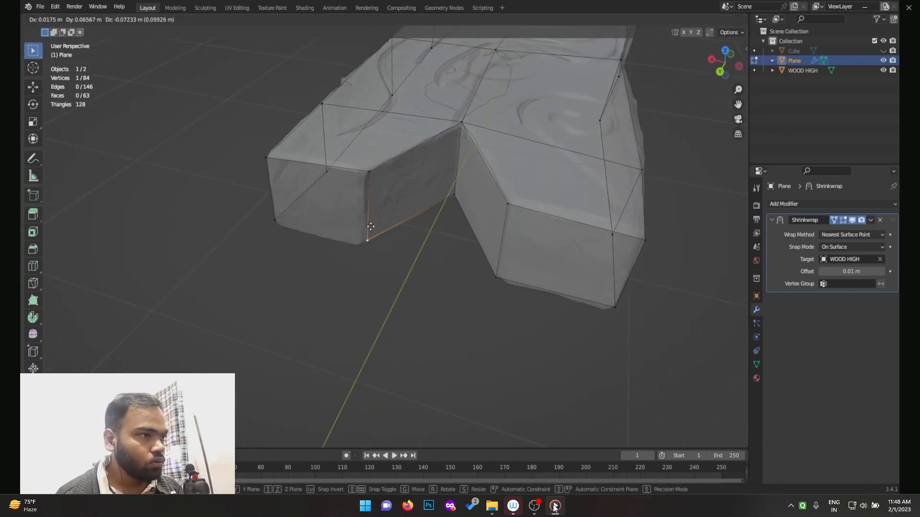
pyautogui.click(369, 231)
pyautogui.click(378, 168)
pyautogui.moveTo(381, 144); pyautogui.dragTo(300, 185, button='middle')
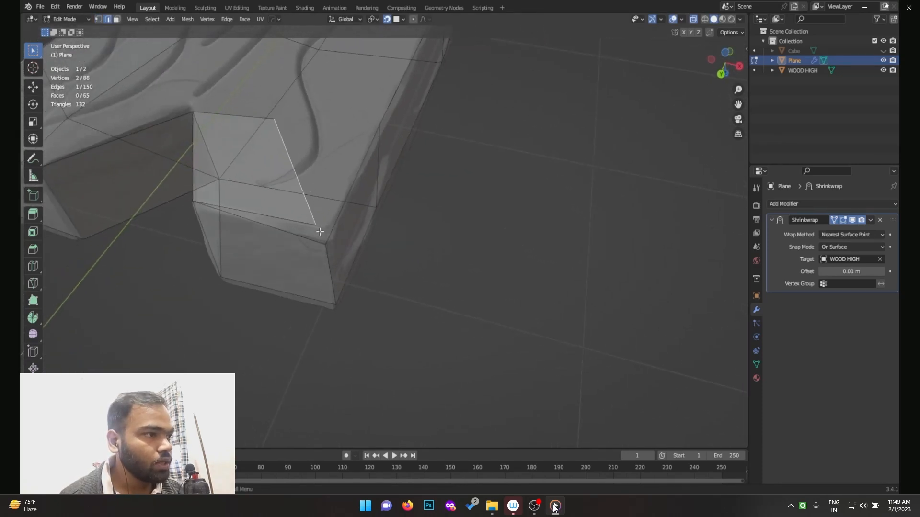
# Step: Move the new underside face's outer end vertex to the prong's outer bottom corner and merge the two vertices at center
pyautogui.moveTo(320, 232); pyautogui.dragTo(323, 239, button='middle')
pyautogui.press('1')
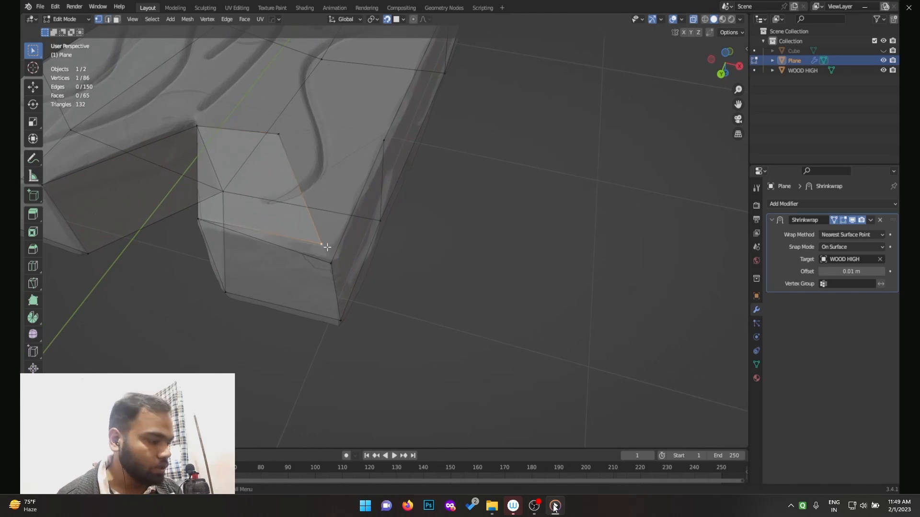
pyautogui.press('g')
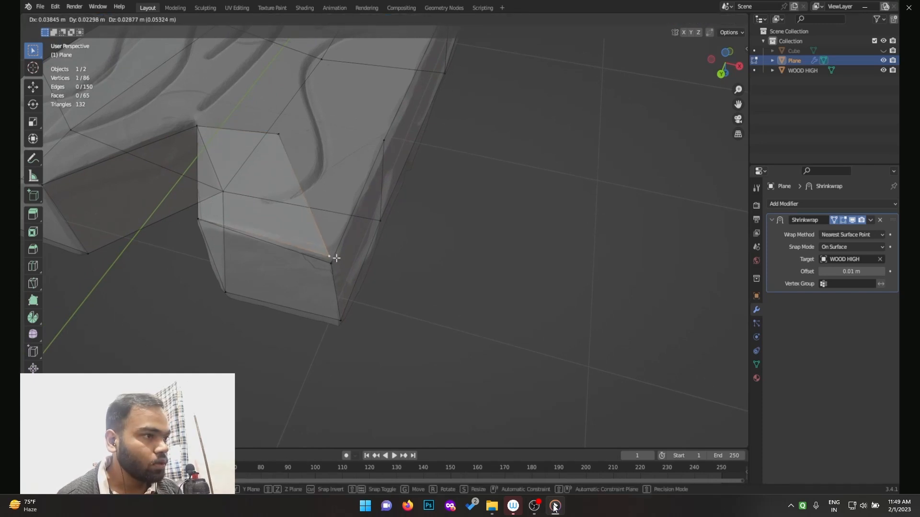
pyautogui.click(338, 259)
pyautogui.keyDown('shift'); pyautogui.click(328, 267); pyautogui.keyUp('shift')
pyautogui.press('m')
pyautogui.click(324, 261)
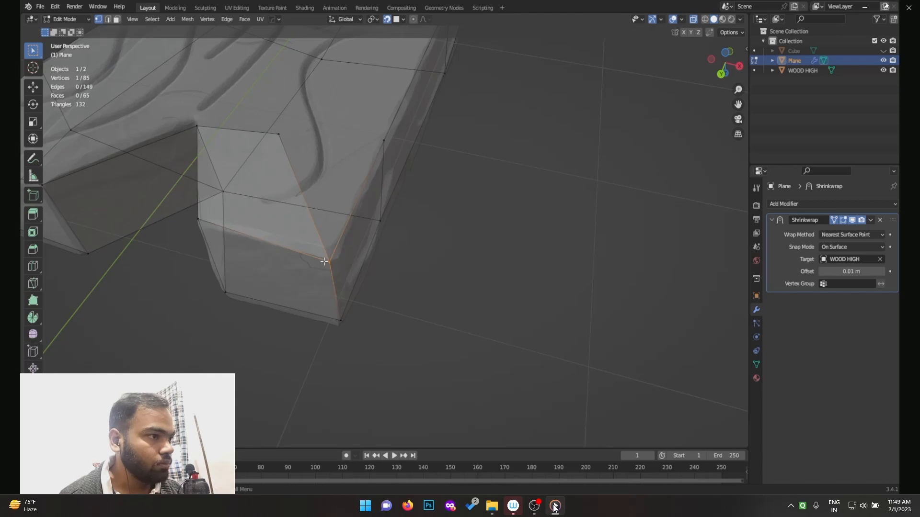
# Step: Move the underside face's remaining free vertex to the side strip's bottom vertex and merge the two vertices at center
pyautogui.click(305, 142)
pyautogui.press('g')
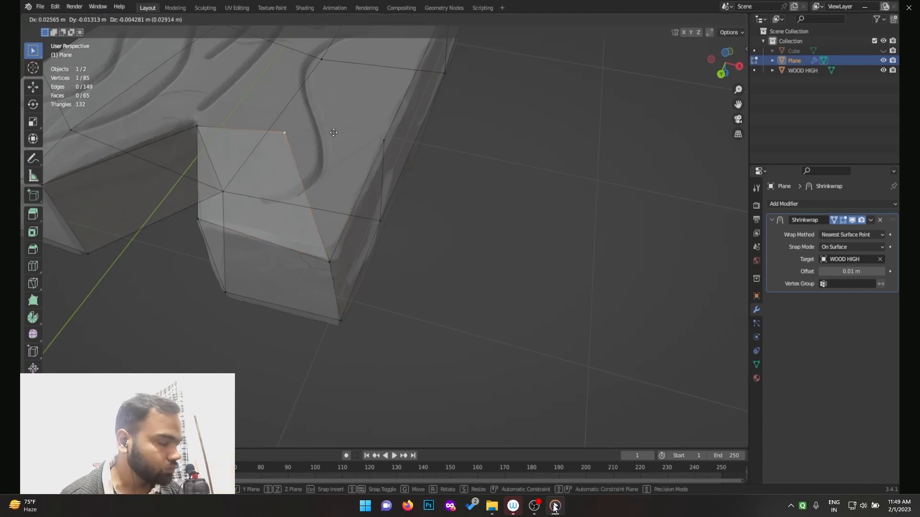
pyautogui.click(418, 141)
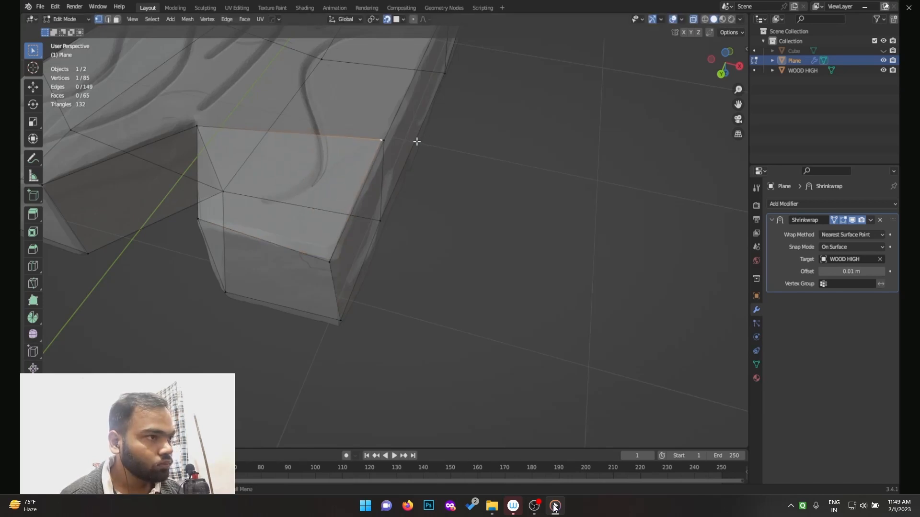
pyautogui.press('m')
pyautogui.click(373, 145)
# Step: Extrude the other prong's bottom notch edge across the underside towards the plank's outer side
pyautogui.moveTo(372, 145); pyautogui.dragTo(518, 196, button='middle')
pyautogui.click(226, 188)
pyautogui.moveTo(241, 188); pyautogui.dragTo(364, 229, button='middle')
pyautogui.click(372, 243)
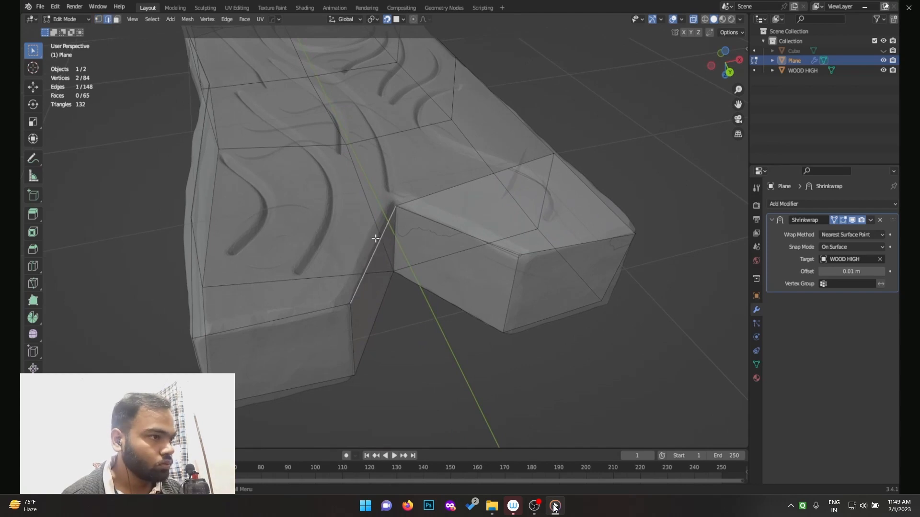
pyautogui.press('e')
pyautogui.click(238, 231)
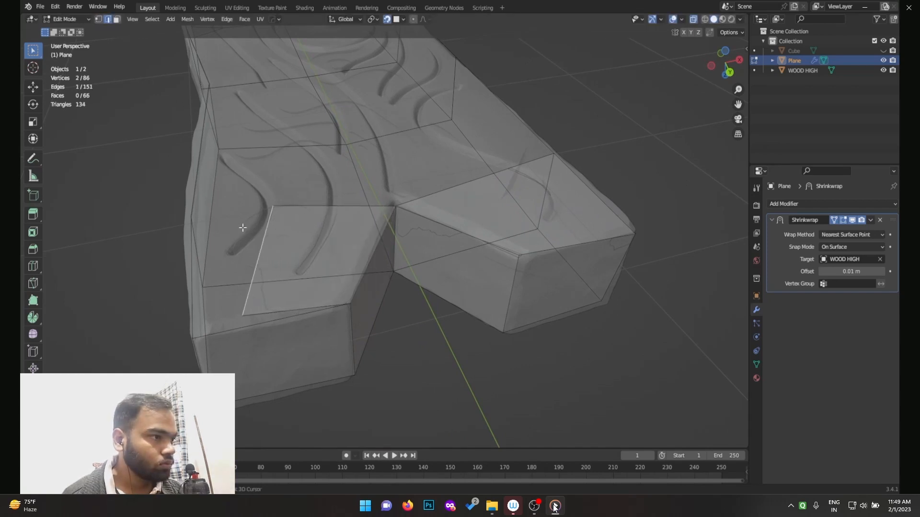
# Step: Move the extruded underside edge's outer end vertex onto the prong's outer bottom corner and merge the two vertices
pyautogui.moveTo(238, 230); pyautogui.dragTo(326, 233, button='middle')
pyautogui.press('1')
pyautogui.click(398, 253)
pyautogui.press('g')
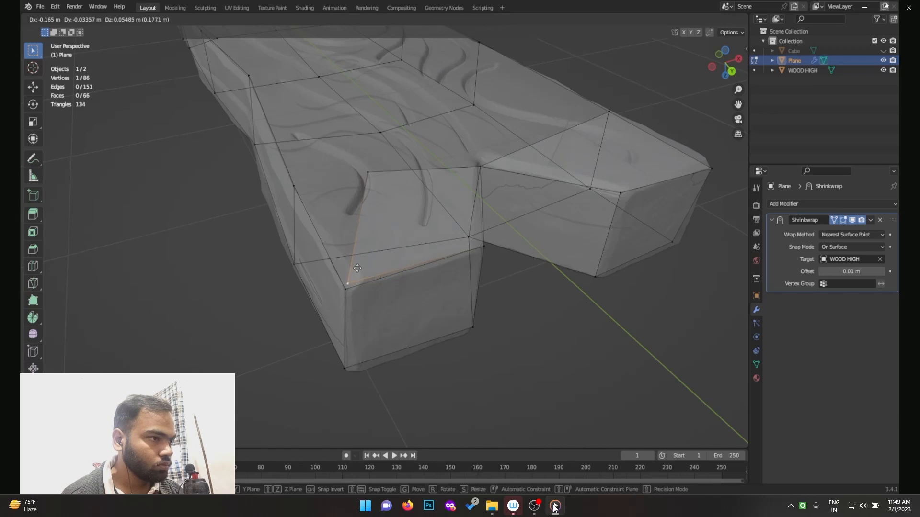
pyautogui.click(341, 295)
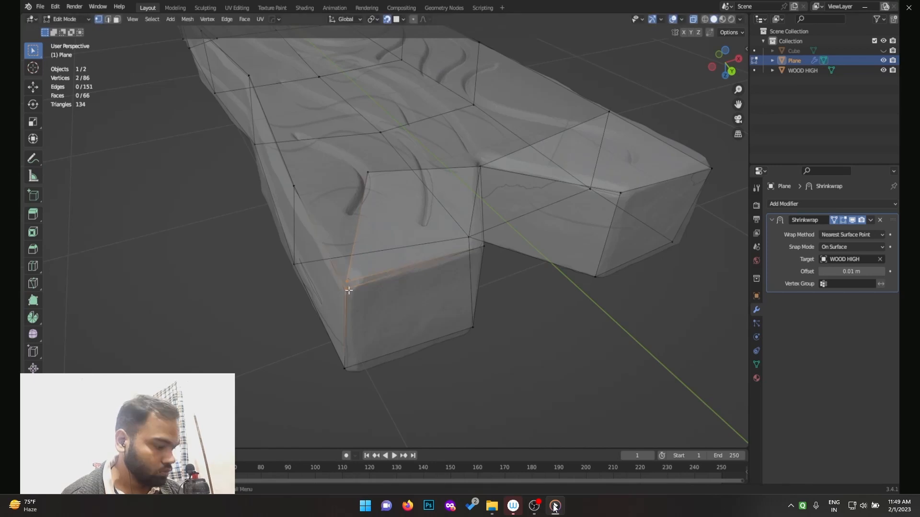
pyautogui.press('m')
pyautogui.click(349, 289)
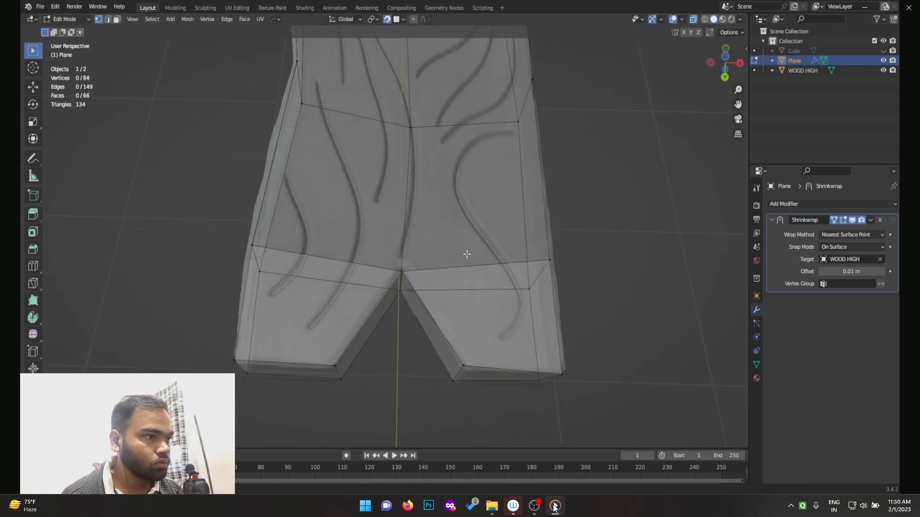
# Step: Extrude the two crosswise underside edges at the notch along the plank's length
pyautogui.moveTo(466, 253); pyautogui.dragTo(459, 274, button='middle')
pyautogui.press('2')
pyautogui.click(454, 301)
pyautogui.keyDown('shift'); pyautogui.click(324, 286); pyautogui.keyUp('shift')
pyautogui.press('e')
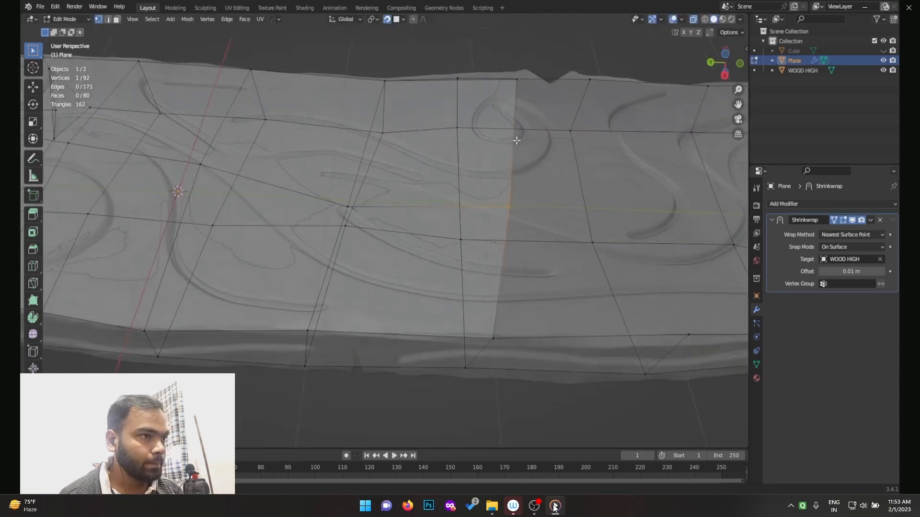
# Step: Move the side vertex of the underside's open row onto the side strip's bottom vertex and merge the pair
pyautogui.moveTo(516, 141); pyautogui.dragTo(487, 237, button='middle')
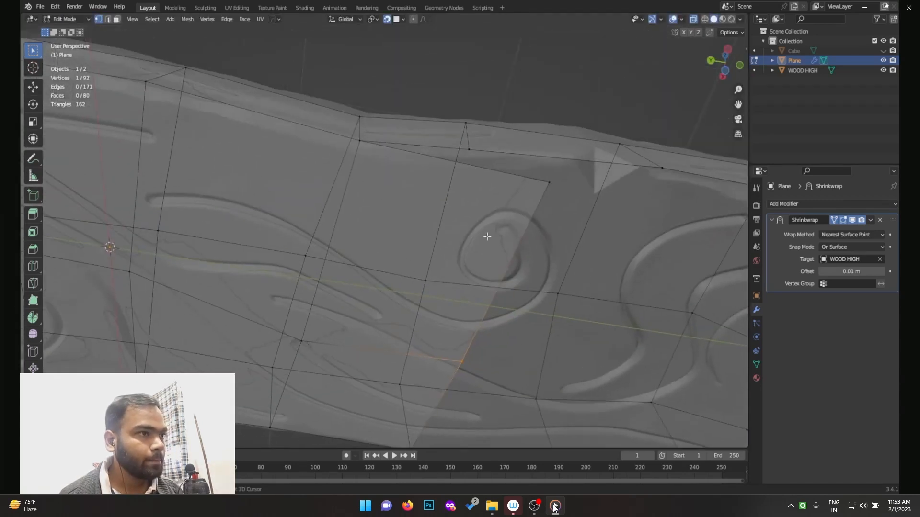
pyautogui.press('g')
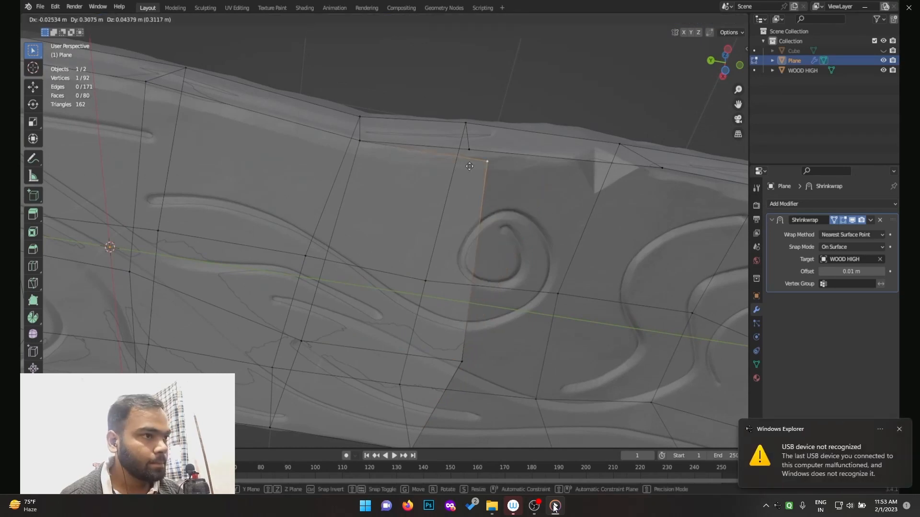
pyautogui.click(470, 148)
pyautogui.keyDown('shift'); pyautogui.click(468, 153); pyautogui.keyUp('shift')
pyautogui.press('m')
pyautogui.click(467, 166)
# Step: Move the middle vertices of the last two underside rows onto the plank's centre loop in bottom view
pyautogui.moveTo(468, 166); pyautogui.dragTo(482, 142, button='middle')
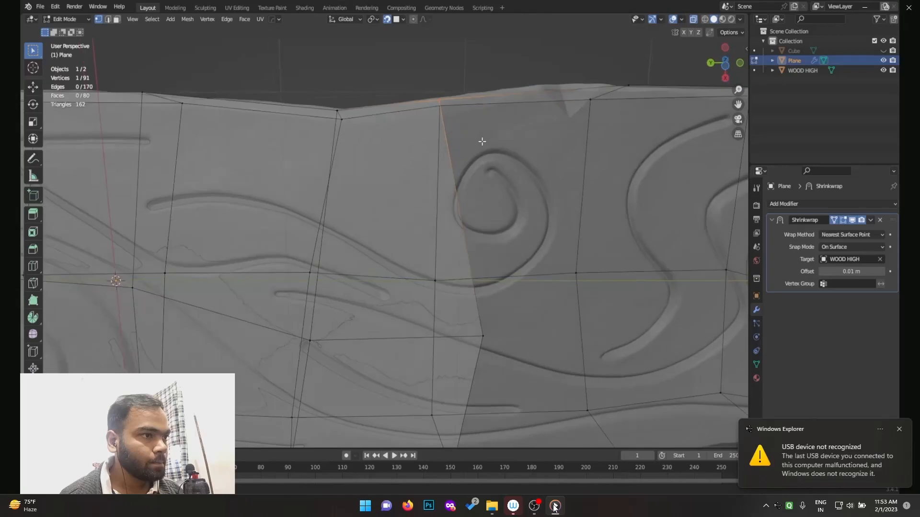
pyautogui.click(485, 333)
pyautogui.moveTo(486, 326); pyautogui.dragTo(448, 223, button='middle')
pyautogui.press('KP_7')
pyautogui.press('ctrl+KP_7')
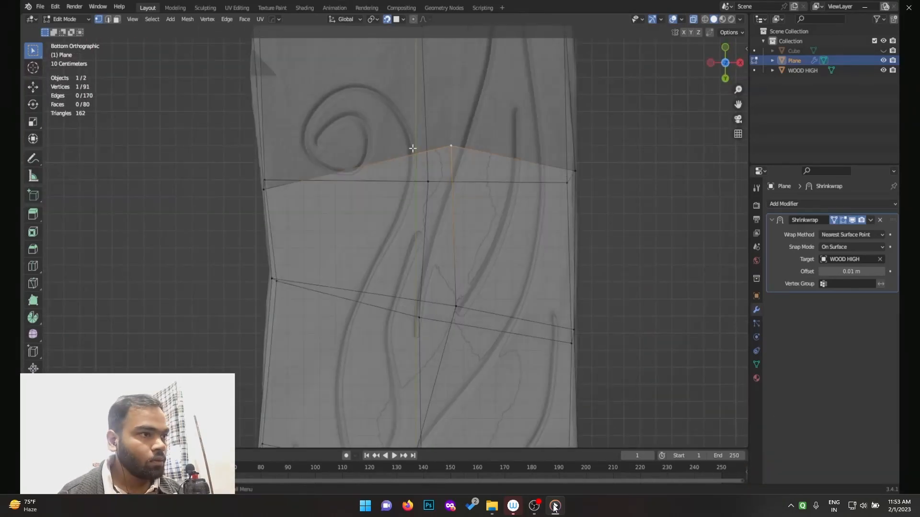
pyautogui.click(461, 305)
pyautogui.press('g')
pyautogui.click(424, 295)
pyautogui.click(448, 149)
pyautogui.press('g')
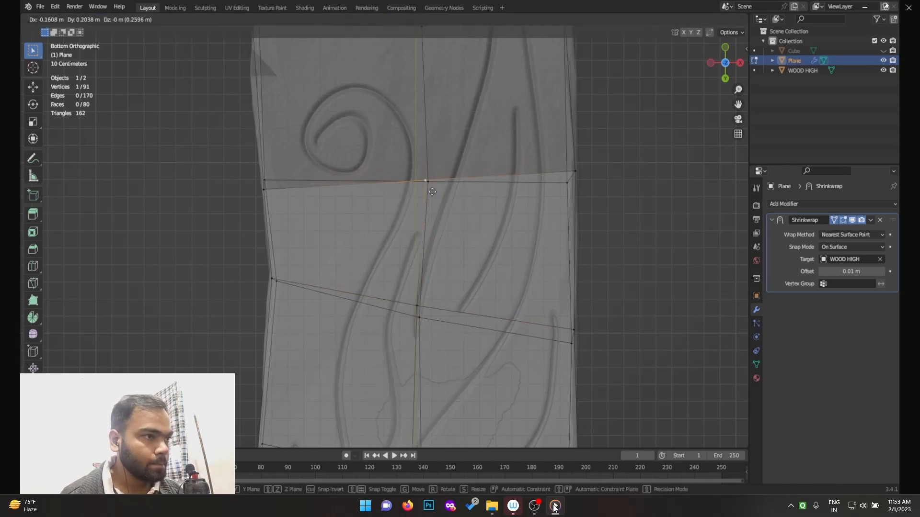
pyautogui.click(428, 191)
# Step: Extrude the underside's two open crosswise edges past the spiral carving to the next side-strip loop
pyautogui.moveTo(456, 158); pyautogui.dragTo(482, 161, button='middle')
pyautogui.press('2')
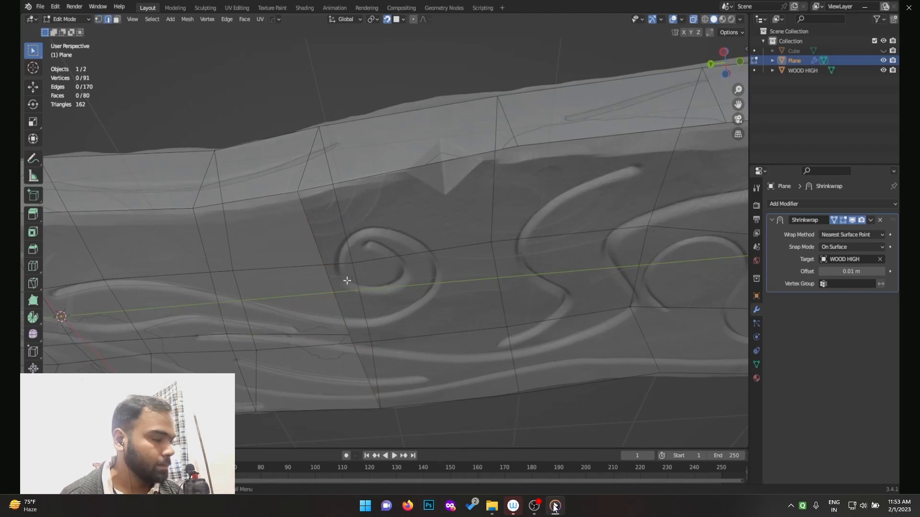
pyautogui.click(355, 334)
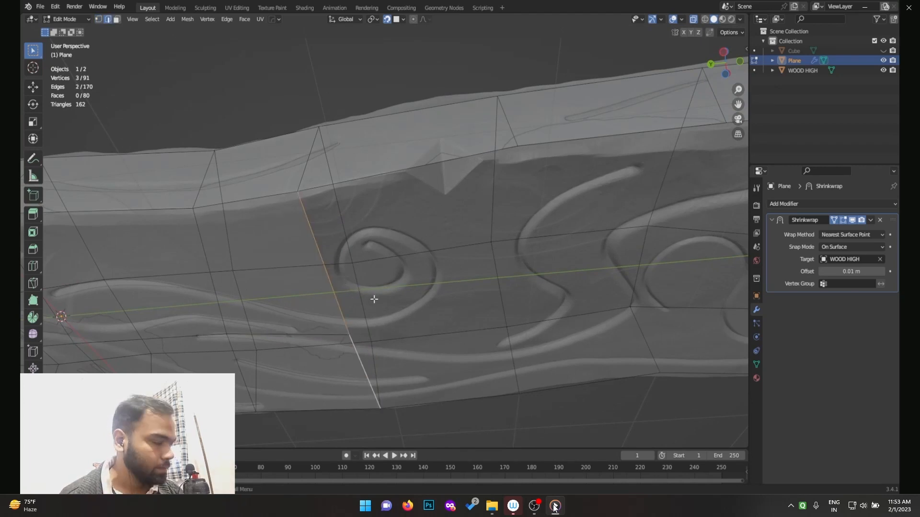
pyautogui.press('e')
pyautogui.click(546, 269)
# Step: Merge the new row's side vertex with the side strip's adjacent bottom vertex
pyautogui.press('1')
pyautogui.click(522, 148)
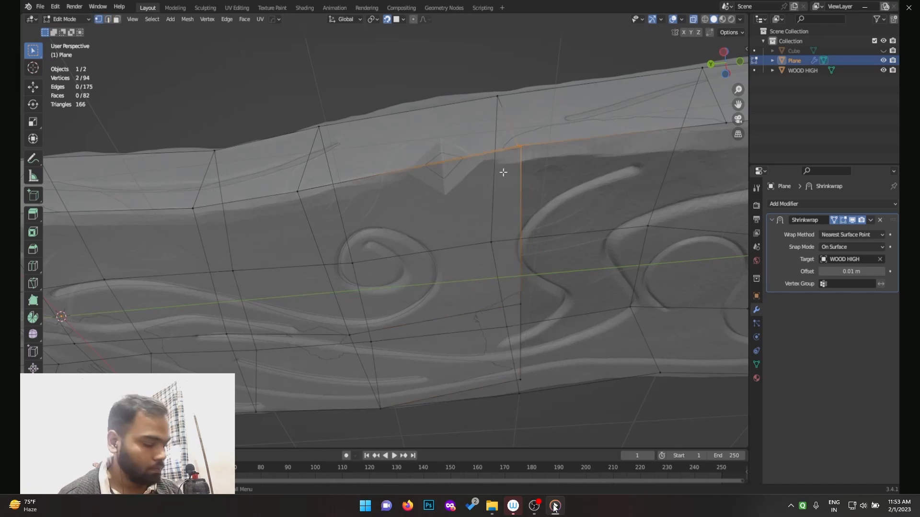
pyautogui.press('x')
pyautogui.click(507, 166)
# Step: Move the new row's vertex on the opposite side onto that side strip's bottom vertex and merge the pair
pyautogui.moveTo(508, 169); pyautogui.dragTo(617, 239, button='middle')
pyautogui.press('g')
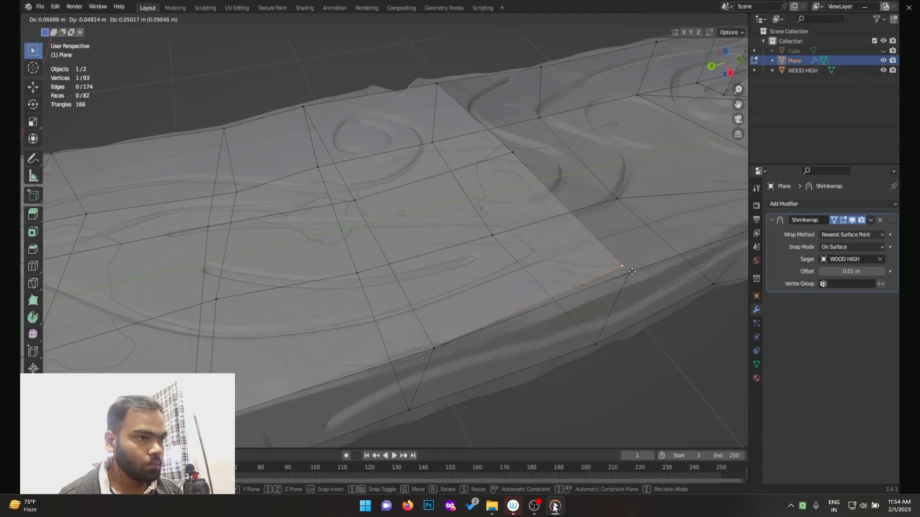
pyautogui.click(638, 270)
pyautogui.keyDown('shift'); pyautogui.click(617, 288); pyautogui.keyUp('shift')
pyautogui.press('m')
pyautogui.click(626, 275)
# Step: Extrude the underside's two open crosswise edges one more segment towards the three-pronged end
pyautogui.moveTo(627, 275); pyautogui.dragTo(528, 274, button='middle')
pyautogui.press('2')
pyautogui.click(452, 240)
pyautogui.keyDown('shift'); pyautogui.click(458, 312); pyautogui.keyUp('shift')
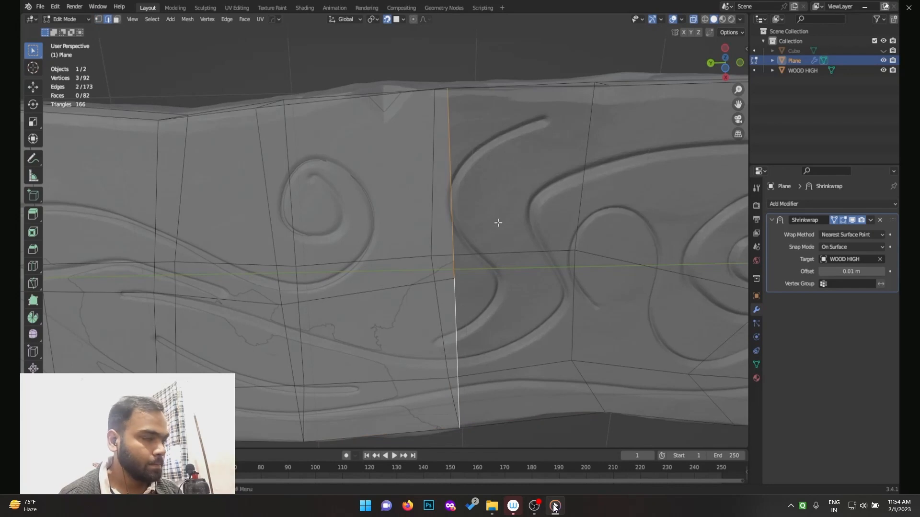
pyautogui.press('e')
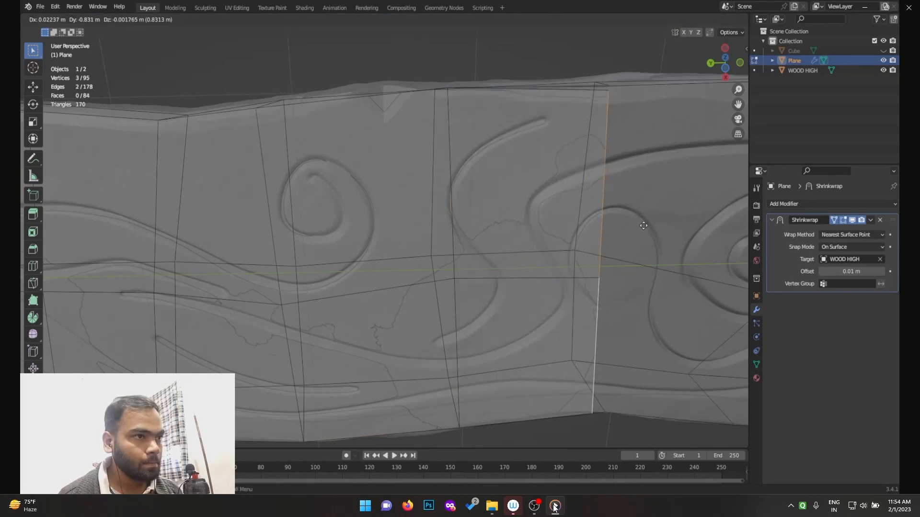
pyautogui.click(644, 225)
# Step: Move the extruded underside's side vertex near the three-pronged end onto the side strip's bottom vertex and merge the pair
pyautogui.moveTo(643, 225); pyautogui.dragTo(545, 238, button='middle')
pyautogui.press('1')
pyautogui.click(631, 165)
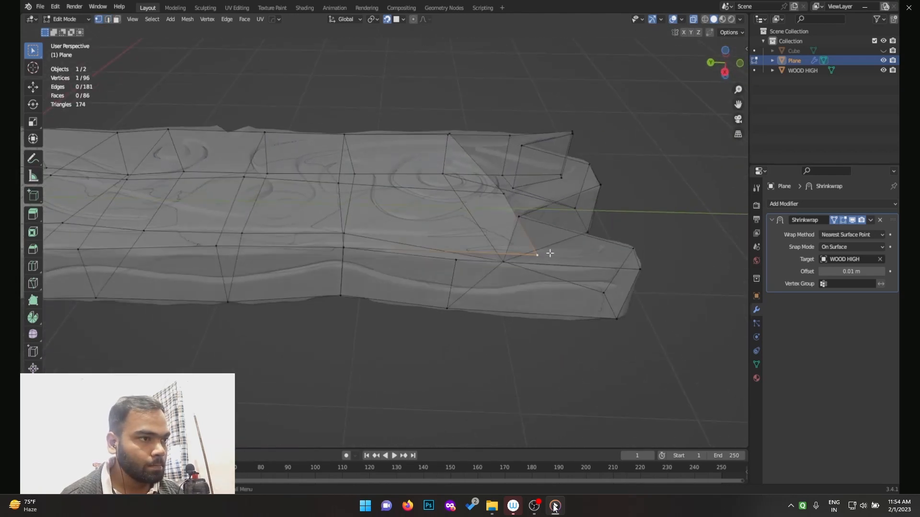
pyautogui.press('g')
pyautogui.click(468, 256)
pyautogui.moveTo(448, 250); pyautogui.dragTo(460, 264)
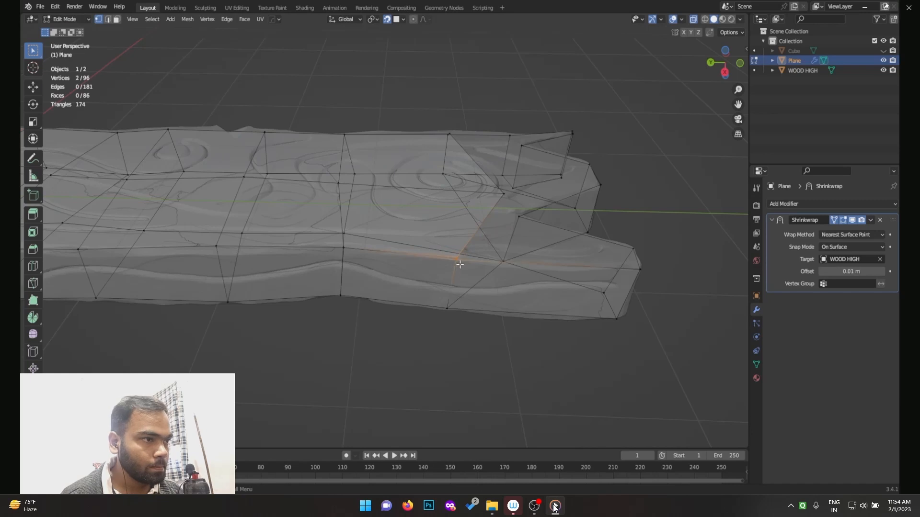
pyautogui.moveTo(478, 246); pyautogui.dragTo(455, 261, button='middle')
pyautogui.press('m')
pyautogui.click(455, 260)
# Step: Merge the last row's remaining side vertex with the adjacent bottom vertex of the opposite side strip
pyautogui.moveTo(492, 193); pyautogui.dragTo(475, 288, button='middle')
pyautogui.moveTo(481, 242); pyautogui.dragTo(471, 262)
pyautogui.press('m')
pyautogui.click(471, 262)
# Step: Move the last row's middle vertex onto the wide notch's inner bottom corner and merge the two vertices
pyautogui.moveTo(515, 215); pyautogui.dragTo(501, 278, button='middle')
pyautogui.click(492, 286)
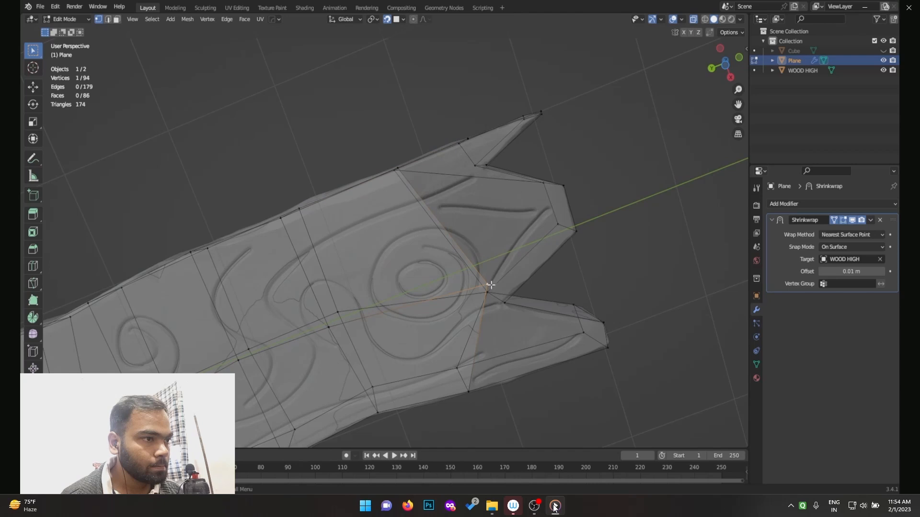
pyautogui.press('g')
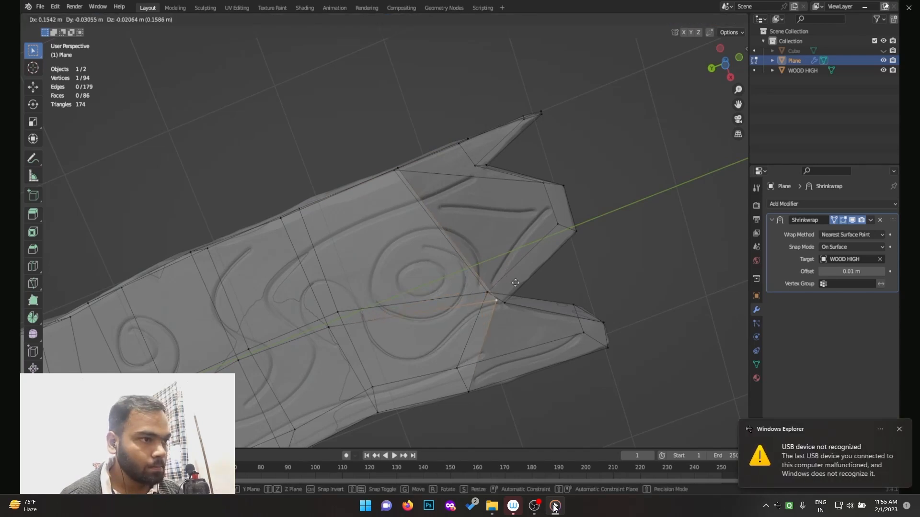
pyautogui.click(516, 288)
pyautogui.keyDown('shift'); pyautogui.moveTo(508, 310); pyautogui.dragTo(509, 304); pyautogui.keyUp('shift')
pyautogui.press('m')
pyautogui.click(503, 307)
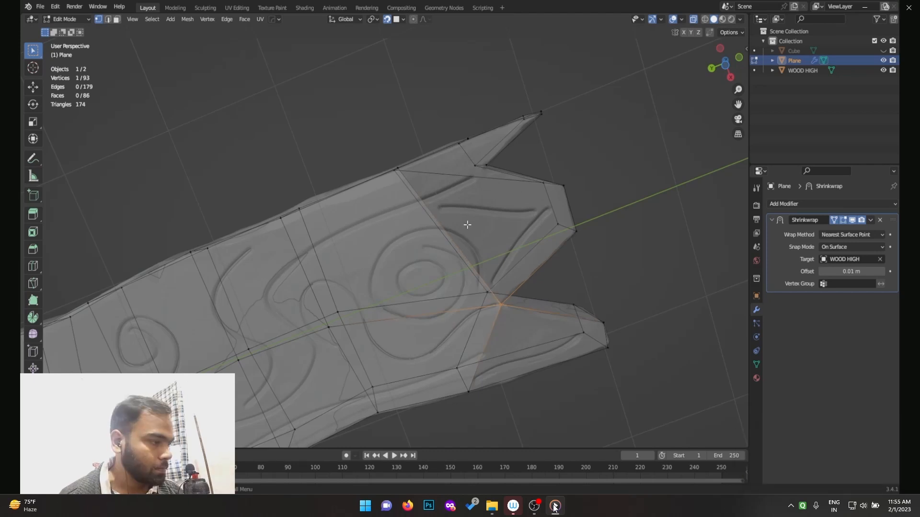
# Step: Extrude the underside edge beside the wide notch over the outer prong and move the new edge's outer vertex along the prong's side
pyautogui.press('3')
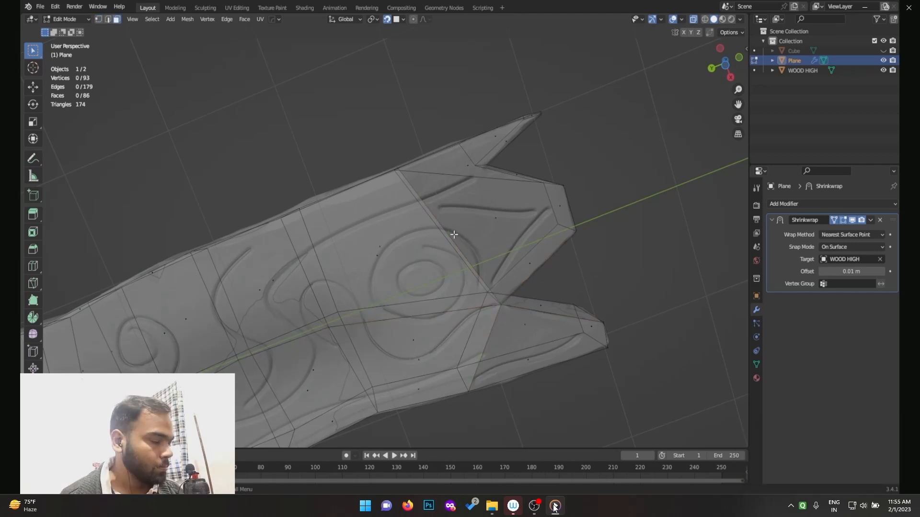
pyautogui.press('2')
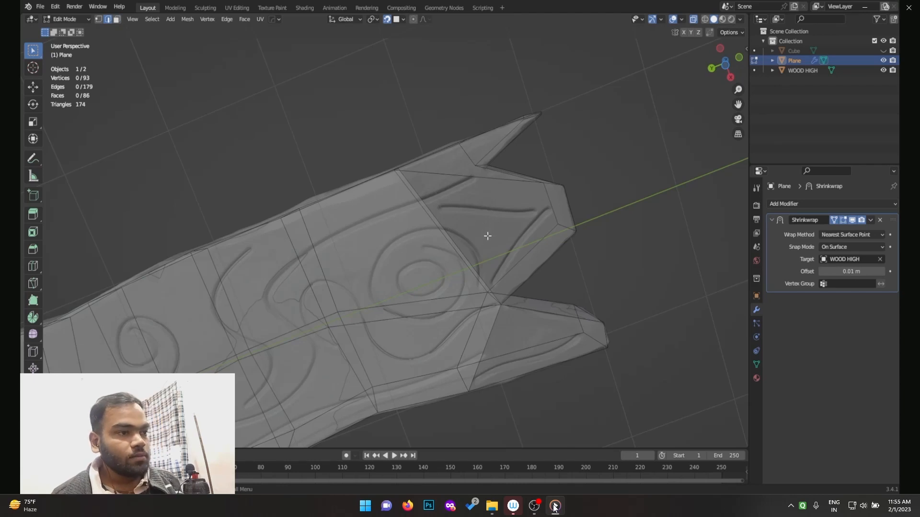
pyautogui.moveTo(475, 237); pyautogui.dragTo(470, 213, button='middle')
pyautogui.moveTo(512, 235); pyautogui.dragTo(524, 142, button='middle')
pyautogui.moveTo(561, 188); pyautogui.dragTo(477, 205, button='middle')
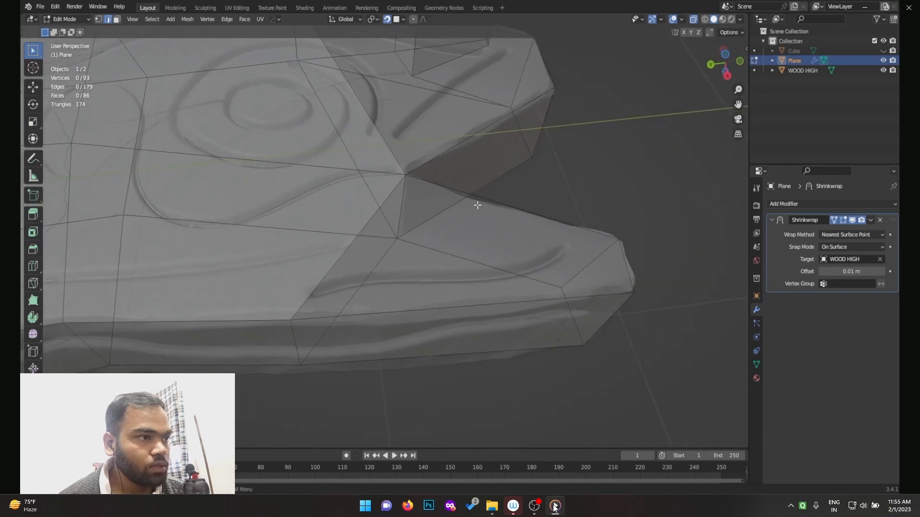
pyautogui.moveTo(375, 247); pyautogui.dragTo(381, 235, button='middle')
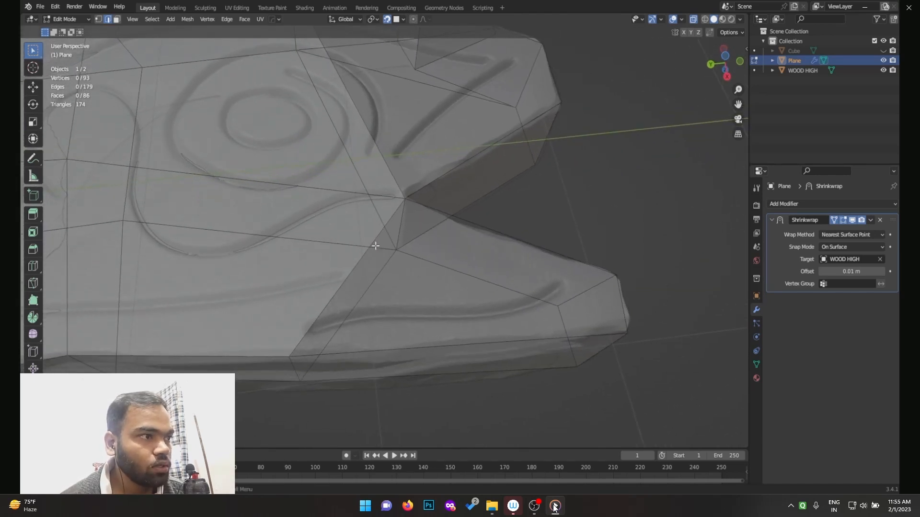
pyautogui.keyDown('alt'); pyautogui.click(363, 249); pyautogui.keyUp('alt')
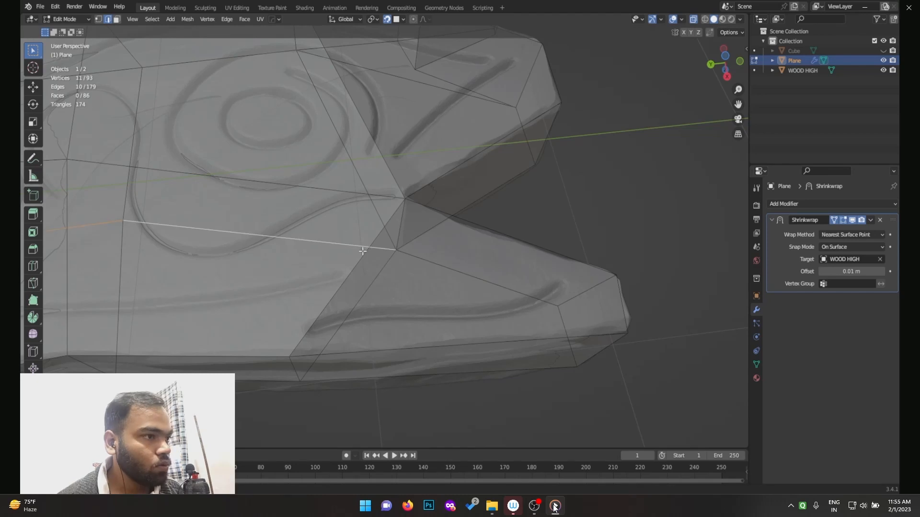
pyautogui.keyDown('alt'); pyautogui.click(362, 263); pyautogui.keyUp('alt')
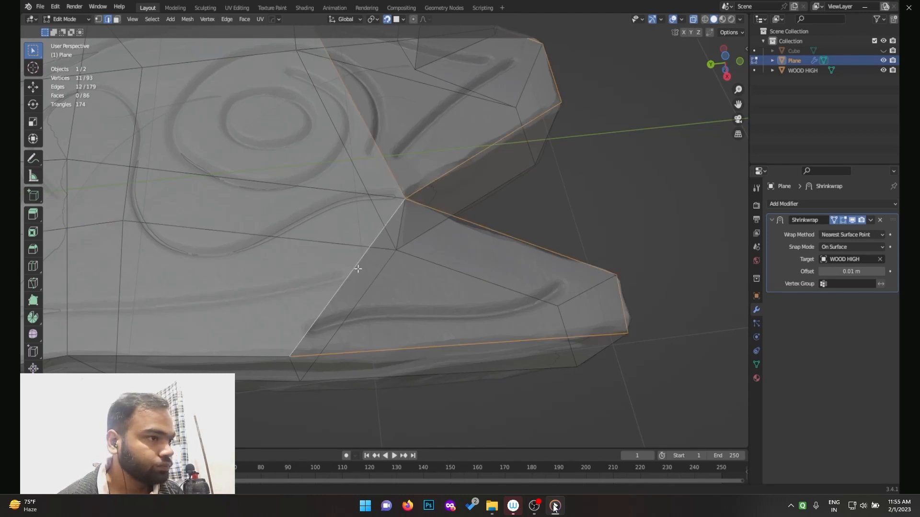
pyautogui.click(359, 264)
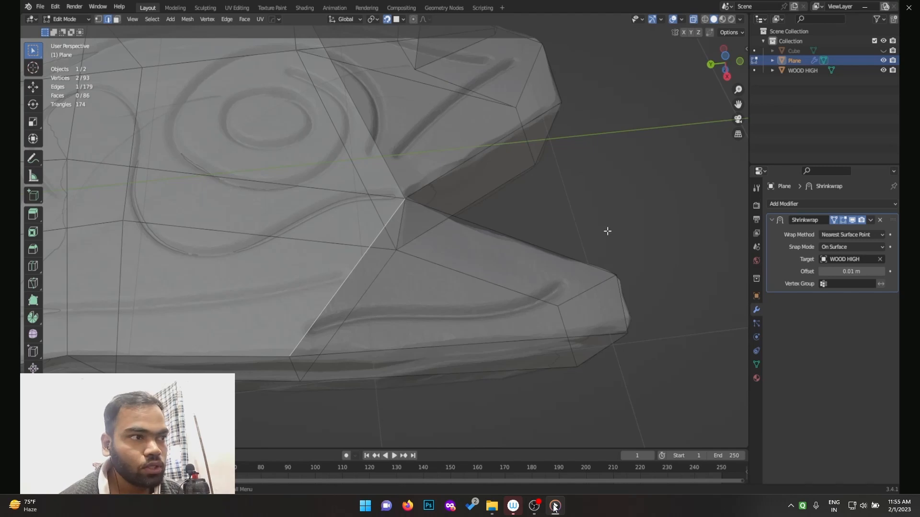
pyautogui.press('e')
pyautogui.click(475, 303)
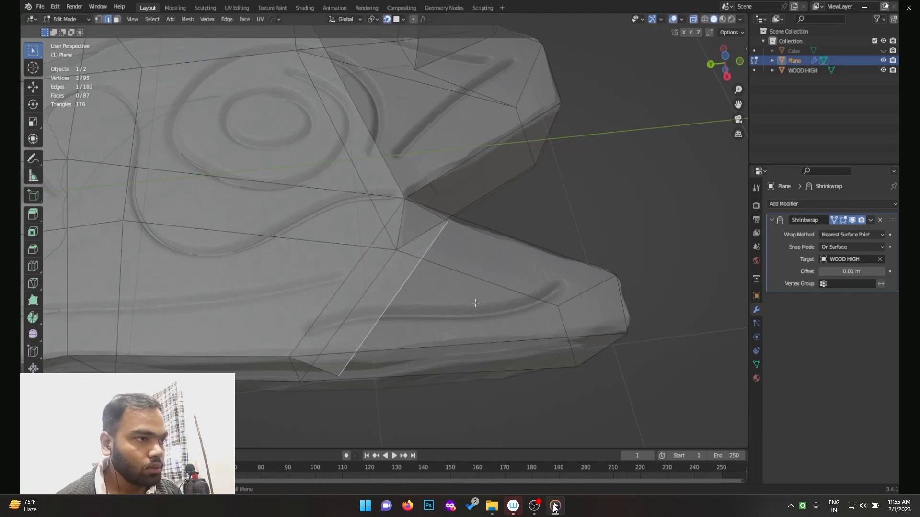
pyautogui.press('1')
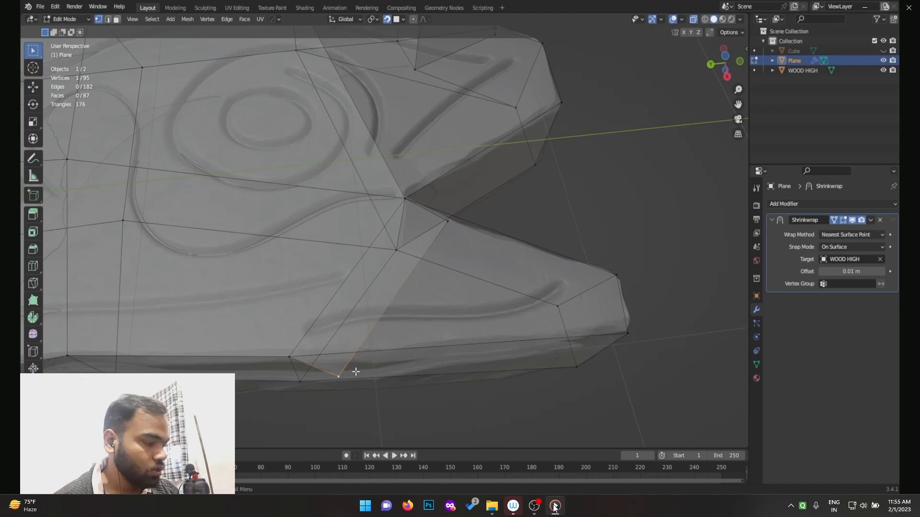
pyautogui.press('g')
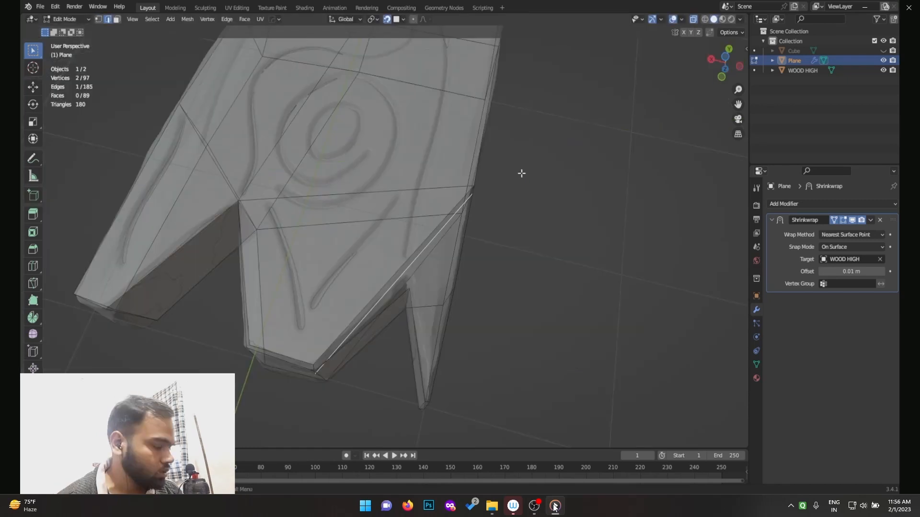
# Step: Scale down the extruded edge along the middle prong and move its tip-side vertex to the narrow notch's inner corner
pyautogui.press('s')
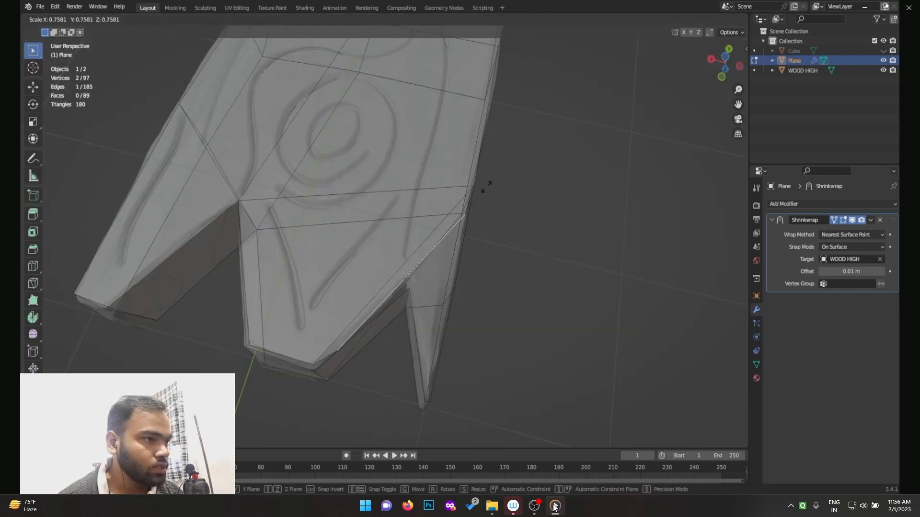
pyautogui.click(459, 219)
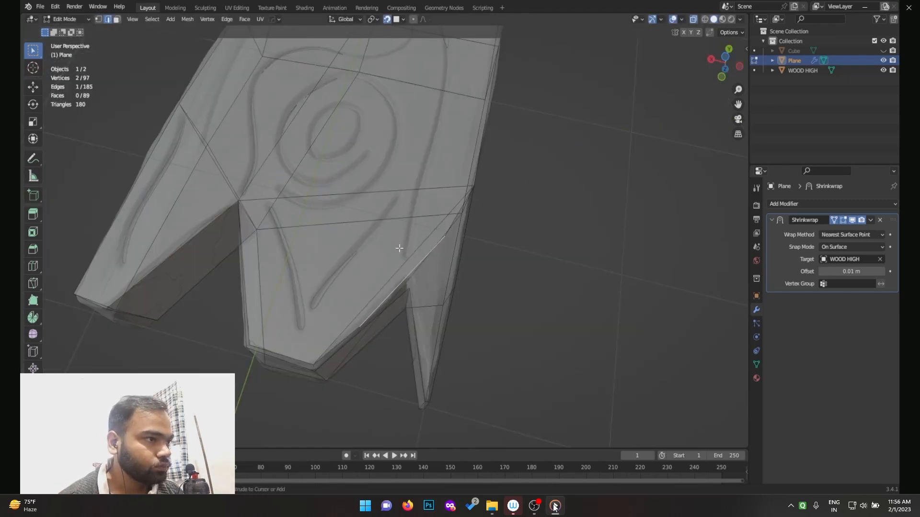
pyautogui.scroll(4, 400, 248)
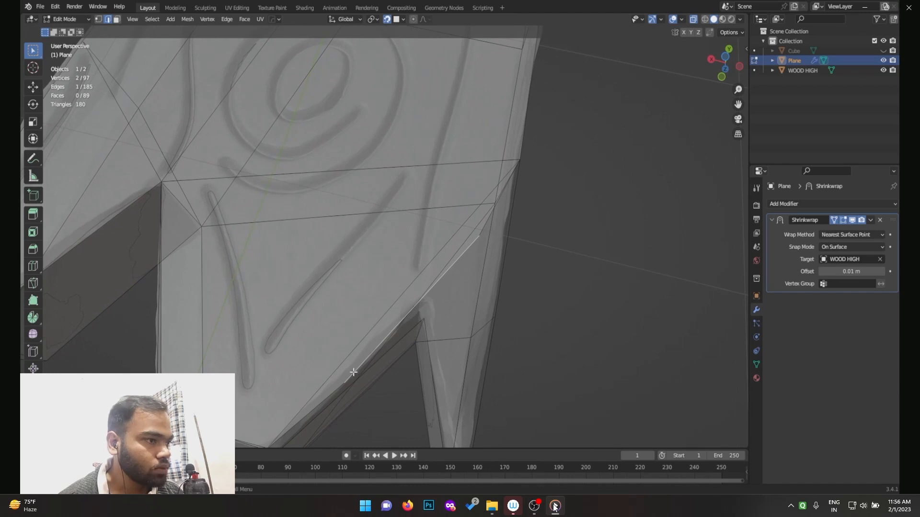
pyautogui.press('1')
pyautogui.press('g')
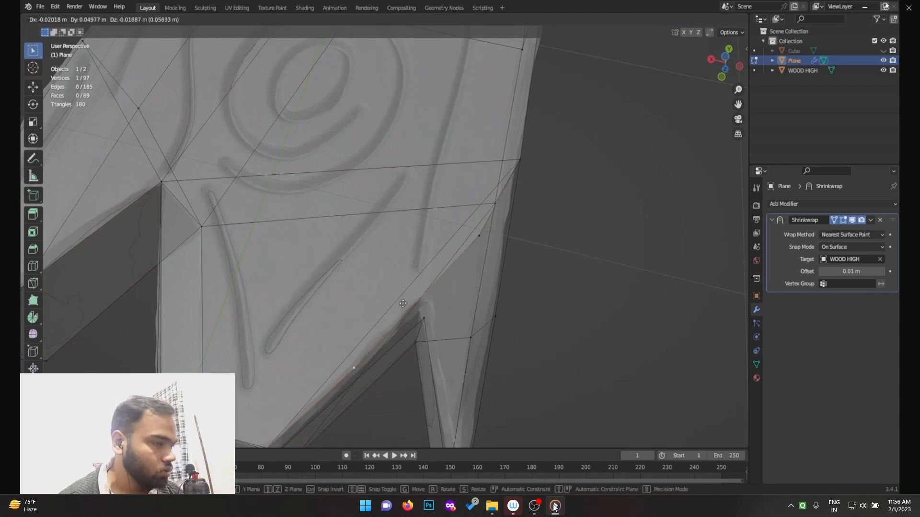
pyautogui.click(434, 300)
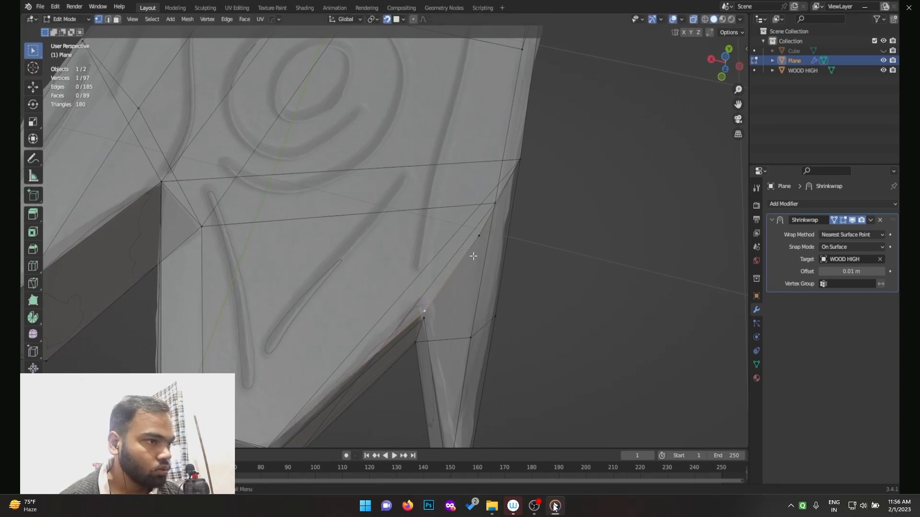
# Step: Move the extruded edge's outer vertex onto the outer prong's side vertex and merge the overlapping vertices
pyautogui.click(485, 236)
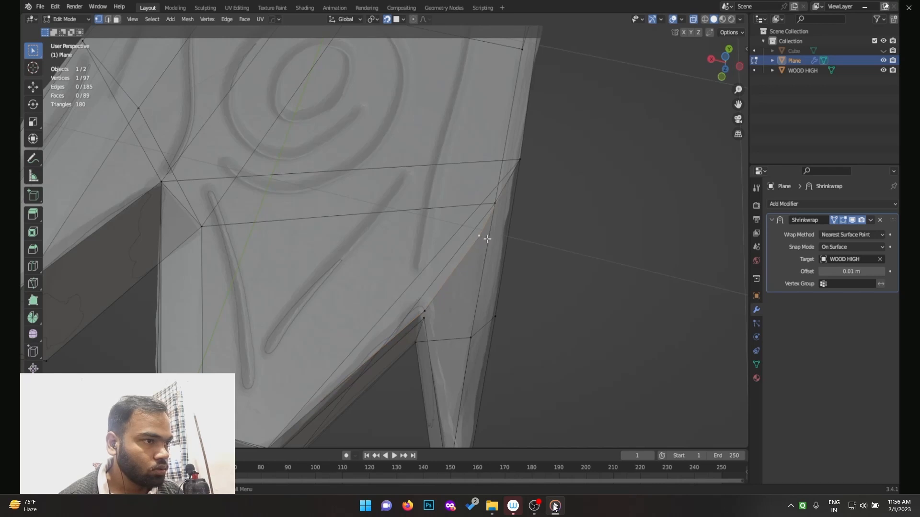
pyautogui.moveTo(490, 240); pyautogui.dragTo(406, 225, button='middle')
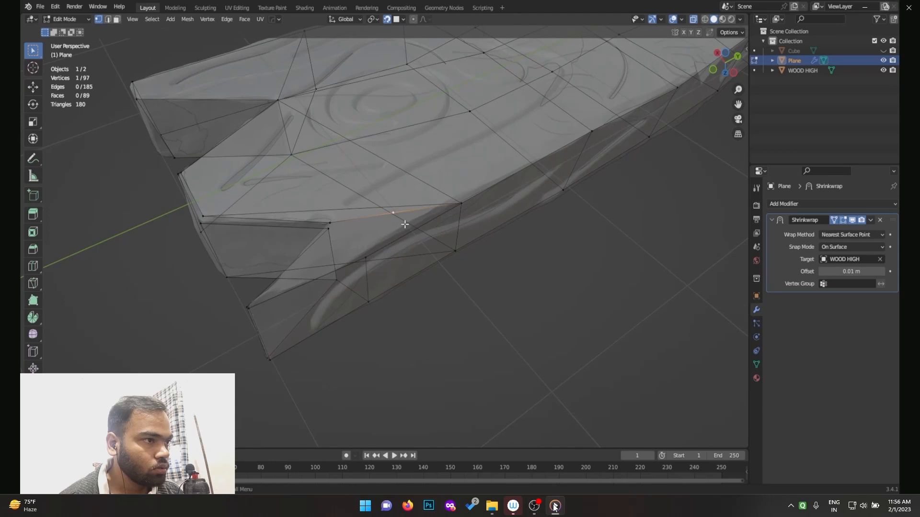
pyautogui.press('g')
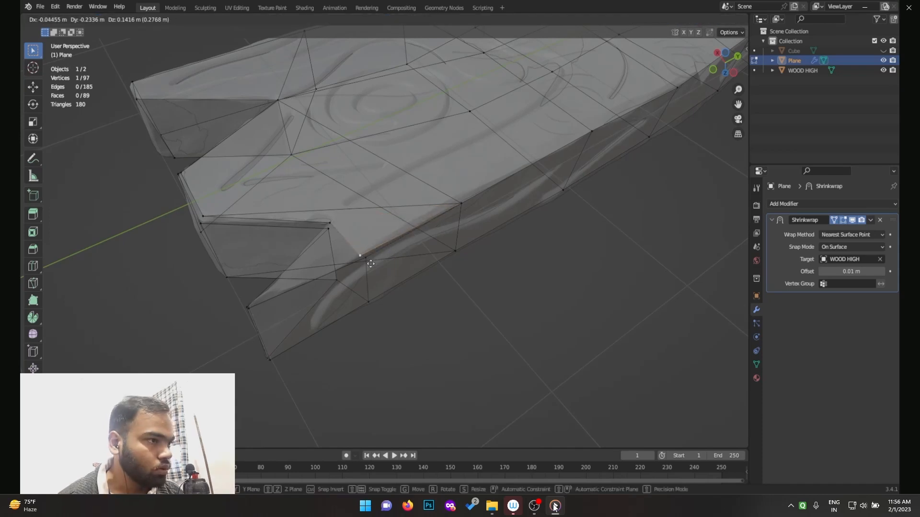
pyautogui.click(374, 262)
pyautogui.moveTo(376, 244); pyautogui.dragTo(357, 272)
pyautogui.press('m')
pyautogui.click(369, 250)
# Step: Merge the doubled vertices at the narrow notch's inner corner, and merge the adjacent pair at the middle prong's tip corner at center
pyautogui.moveTo(370, 250); pyautogui.dragTo(469, 232, button='middle')
pyautogui.keyDown('shift'); pyautogui.click(457, 190); pyautogui.keyUp('shift')
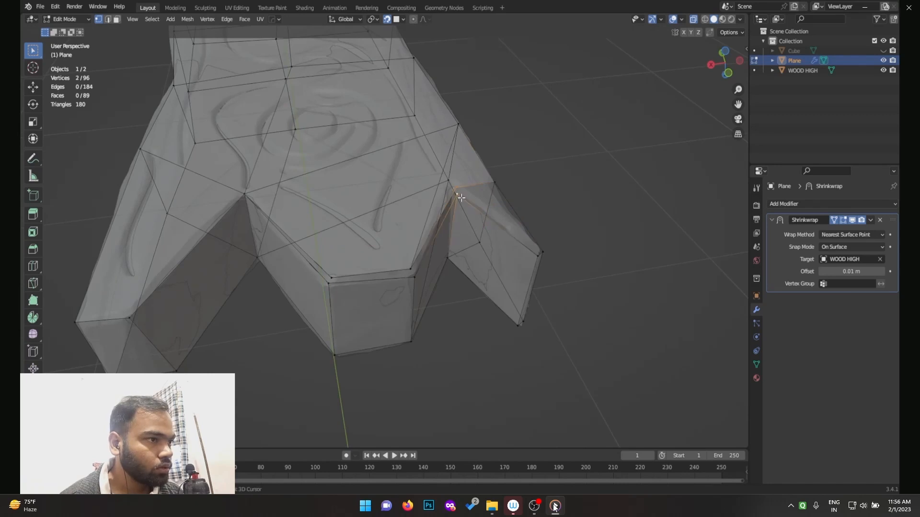
pyautogui.press('m')
pyautogui.click(463, 197)
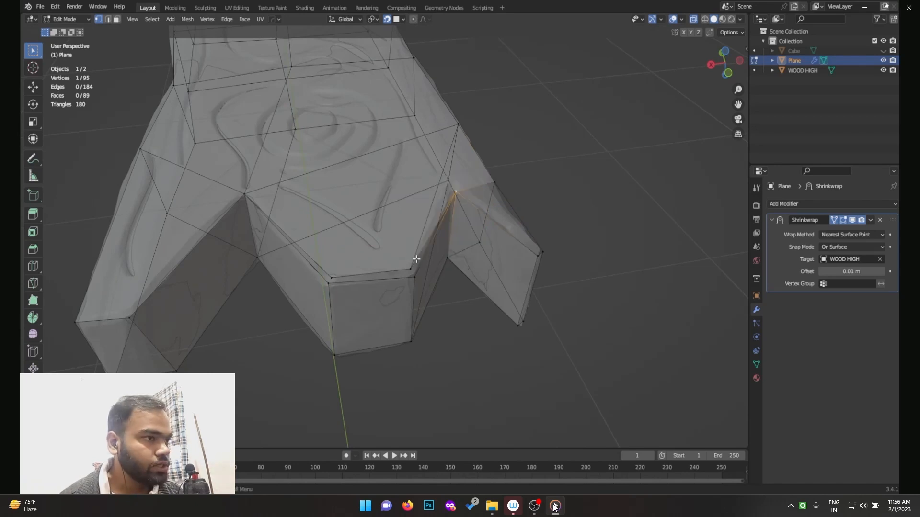
pyautogui.keyDown('shift'); pyautogui.click(408, 273); pyautogui.keyUp('shift')
pyautogui.press('m')
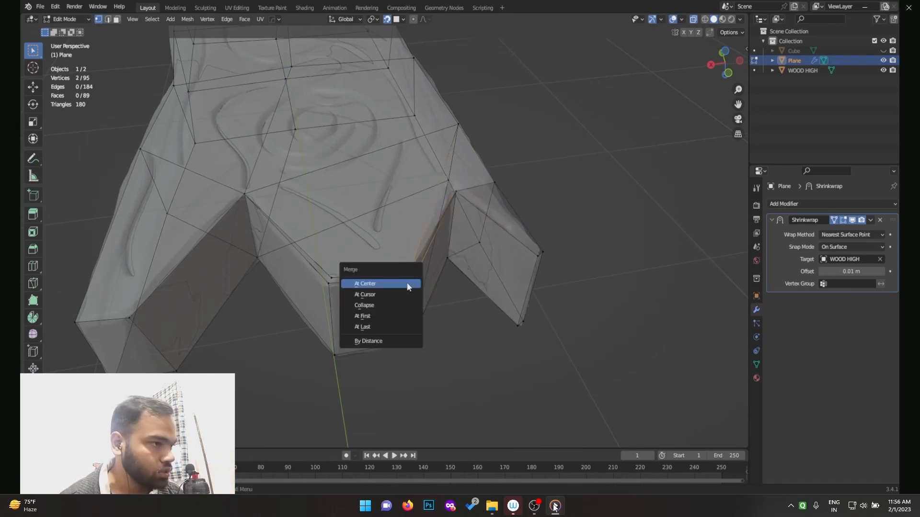
pyautogui.click(384, 284)
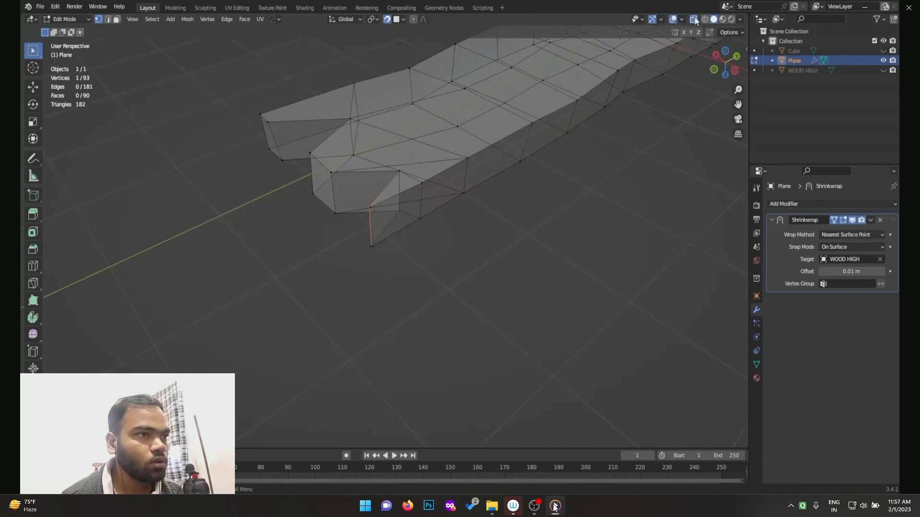
# Step: Merge all vertices of the low-poly plank mesh by distance and clear the selection
pyautogui.moveTo(503, 144); pyautogui.dragTo(577, 209, button='middle')
pyautogui.press('a')
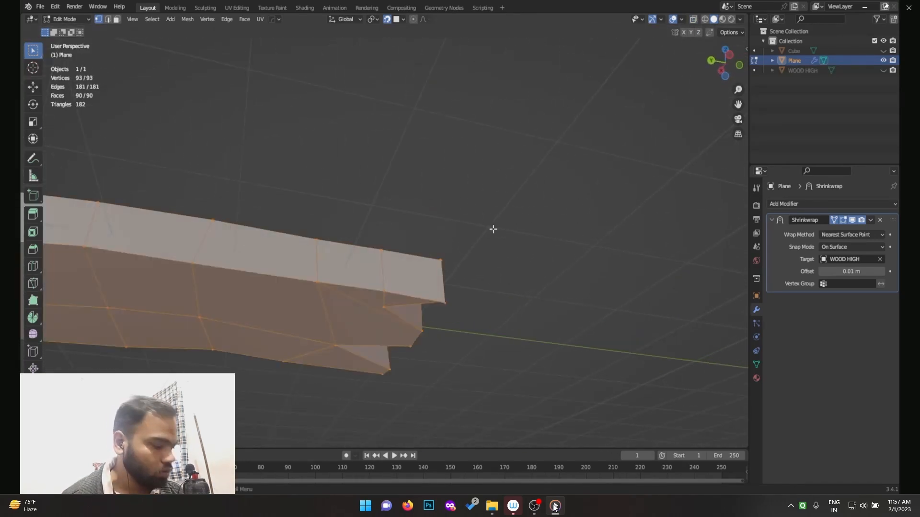
pyautogui.press('m')
pyautogui.click(461, 261)
pyautogui.moveTo(462, 181); pyautogui.dragTo(528, 231, button='middle')
pyautogui.hotkey('alt', 'a')
pyautogui.keyDown('shift'); pyautogui.moveTo(295, 242); pyautogui.dragTo(493, 247, button='middle'); pyautogui.keyUp('shift')
pyautogui.keyDown('ctrl'); pyautogui.moveTo(493, 246); pyautogui.dragTo(468, 220, button='middle'); pyautogui.keyUp('ctrl')
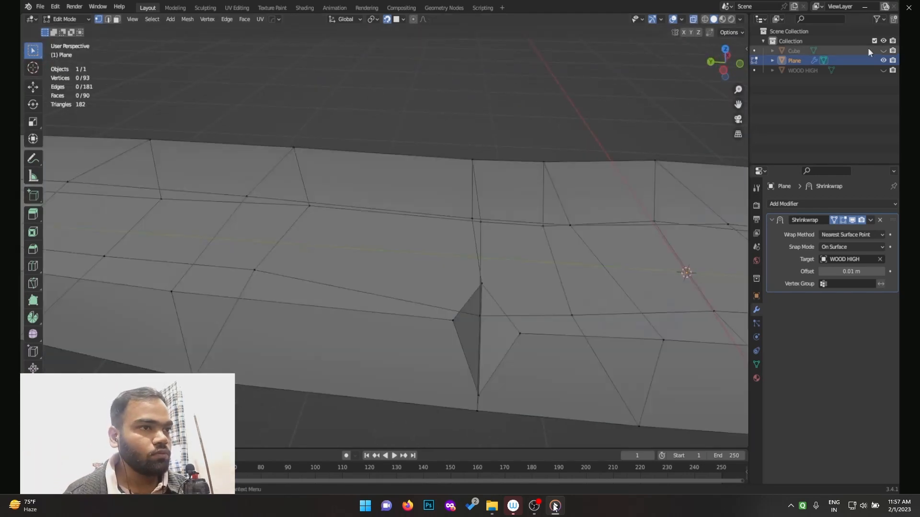
# Step: Show the WOOD HIGH object and slide the upper-edge vertex nearest the side crack along its edge onto the crack
pyautogui.click(883, 70)
pyautogui.moveTo(393, 288); pyautogui.dragTo(360, 216, button='middle')
pyautogui.click(471, 247)
pyautogui.moveTo(514, 216); pyautogui.dragTo(527, 249, button='middle')
pyautogui.press('g')
pyautogui.press('g')
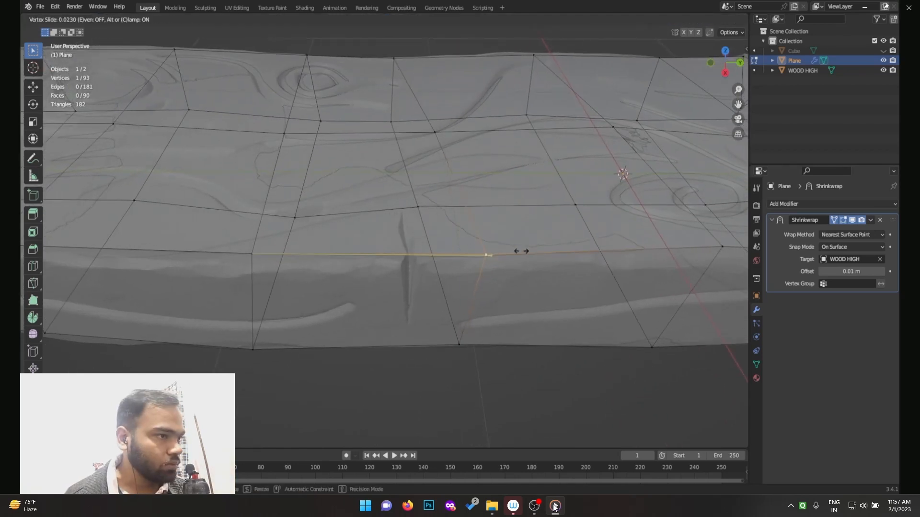
pyautogui.click(449, 259)
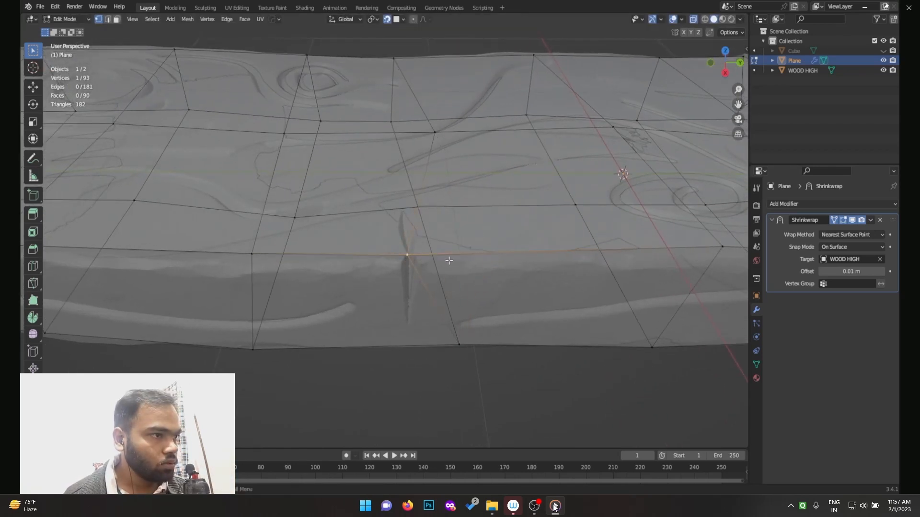
# Step: Slide the lower-edge vertex beneath the side crack along its edge until it lines up with the crack
pyautogui.click(460, 343)
pyautogui.press('g')
pyautogui.press('g')
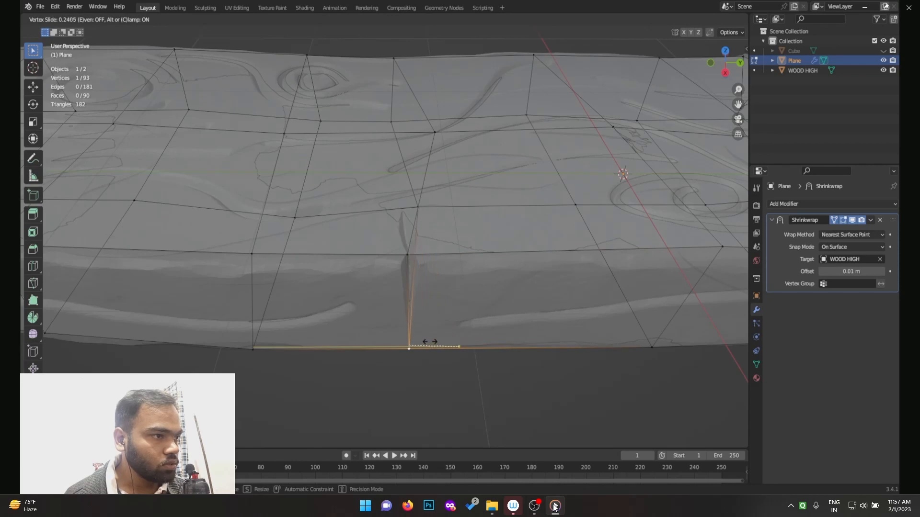
pyautogui.click(430, 343)
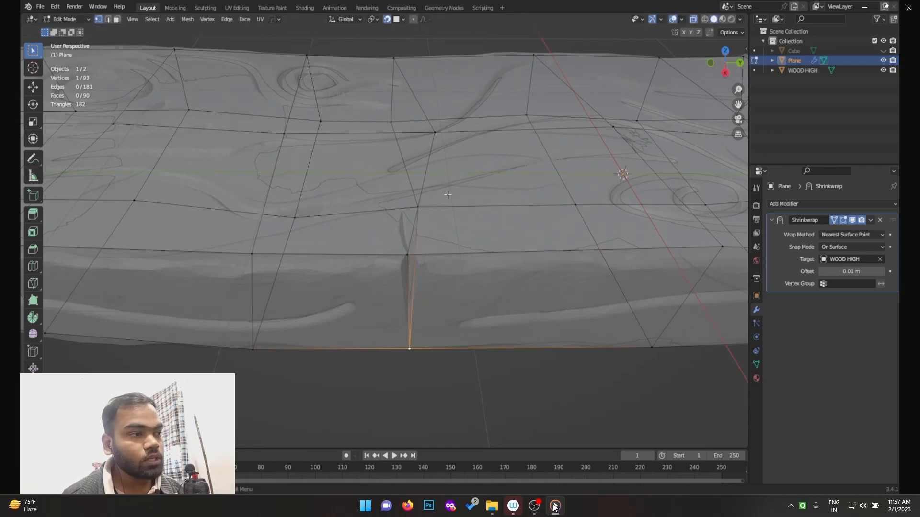
# Step: Bevel the upper-edge vertex at the side crack and slide the resulting upper and lower vertices to the crack's two ends
pyautogui.click(408, 253)
pyautogui.hotkey('ctrl', 'shift', 'b')
pyautogui.click(465, 234)
pyautogui.click(416, 248)
pyautogui.click(408, 247)
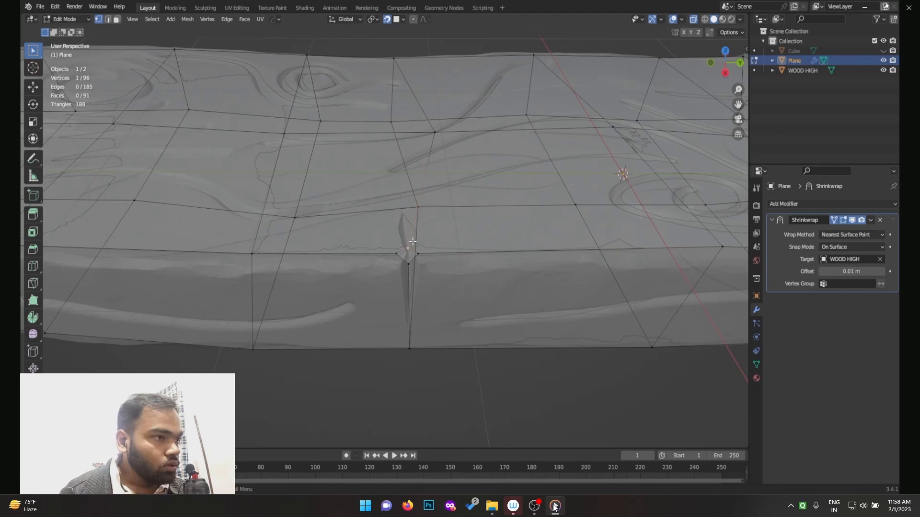
pyautogui.press('g')
pyautogui.press('g')
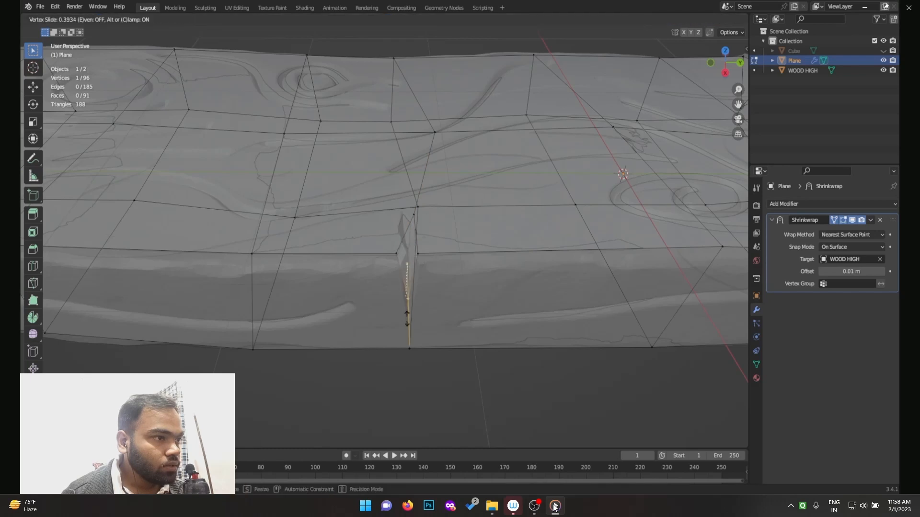
pyautogui.click(407, 329)
# Step: Knife-cut an edge between the crack's lower and upper end vertices and check the shape in Object Mode
pyautogui.press('k')
pyautogui.click(409, 317)
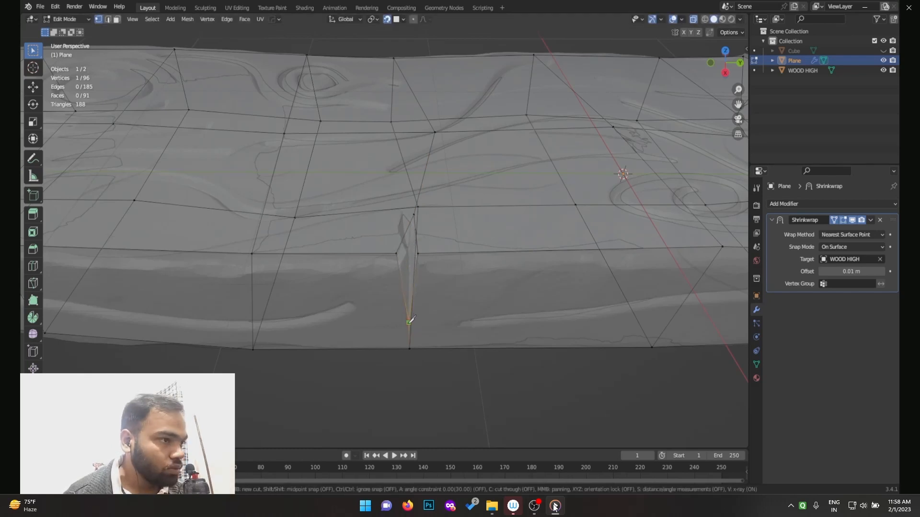
pyautogui.click(415, 211)
pyautogui.press('Return')
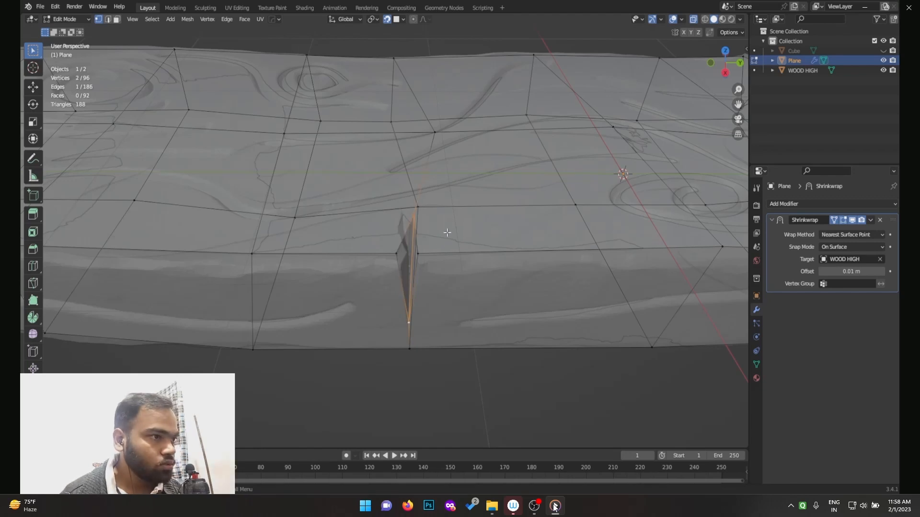
pyautogui.moveTo(431, 247); pyautogui.dragTo(483, 310, button='middle')
pyautogui.press('Tab')
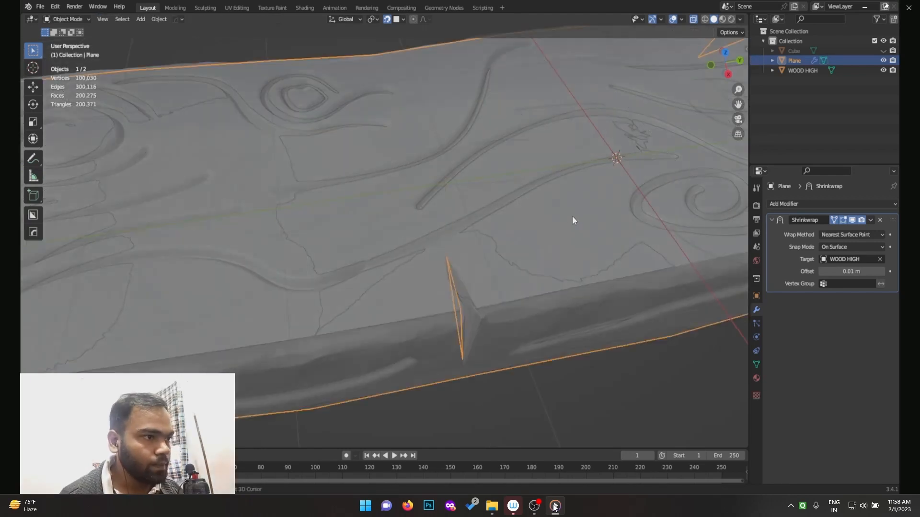
pyautogui.keyDown('shift'); pyautogui.moveTo(573, 217); pyautogui.dragTo(504, 208, button='middle'); pyautogui.keyUp('shift')
pyautogui.press('Tab')
pyautogui.moveTo(574, 211); pyautogui.dragTo(711, 239, button='middle')
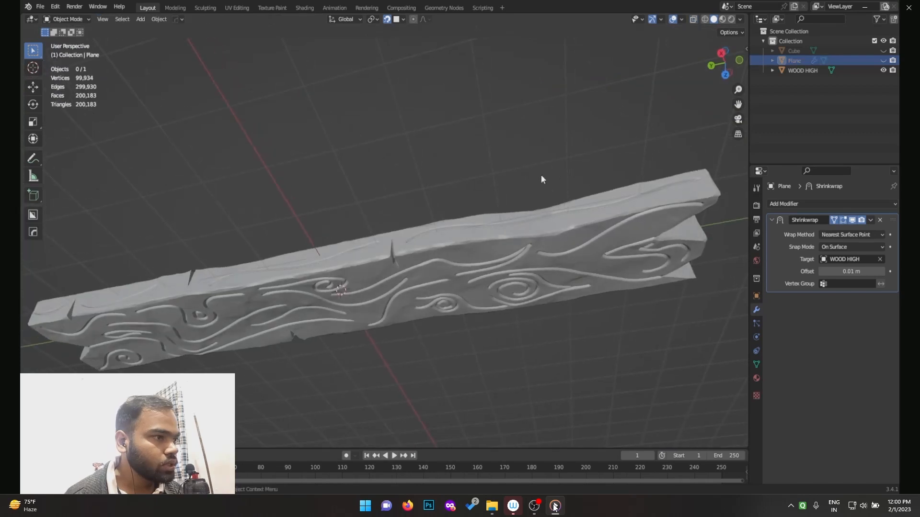